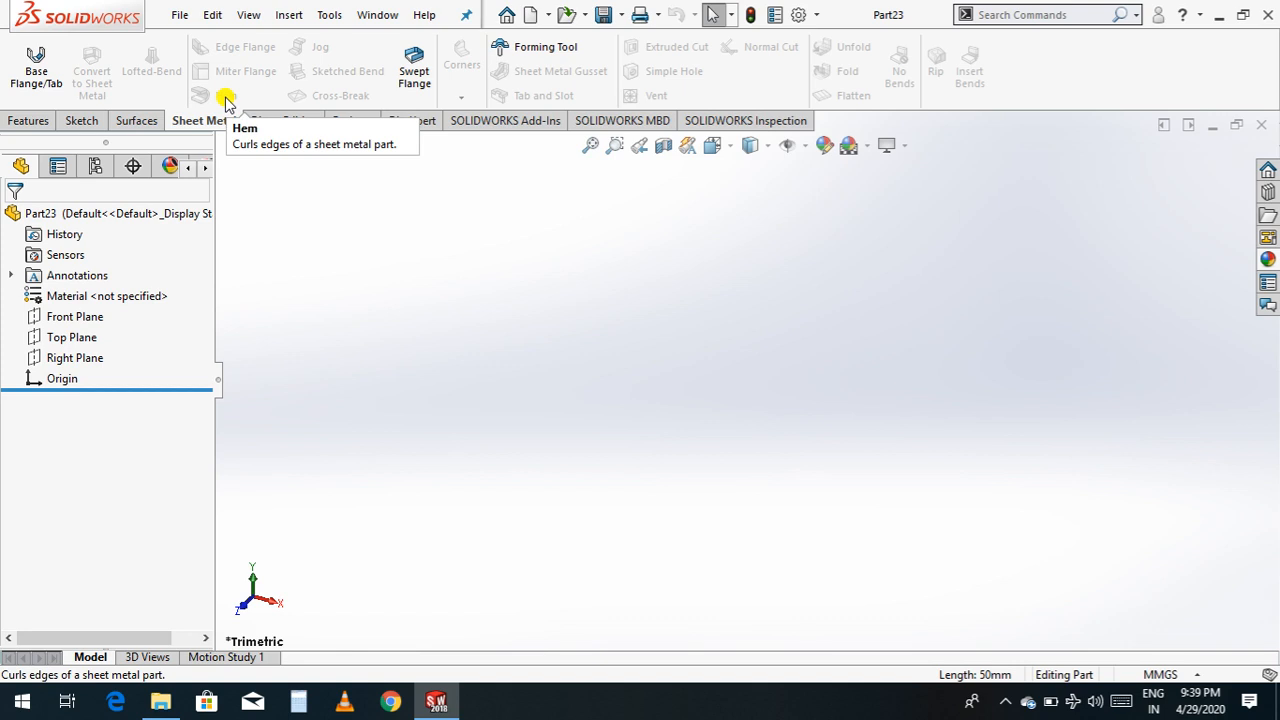
# Step: Sketch an L profile on the Right Plane from the origin, with a vertical line about 88 mm and a horizontal line about 141 mm long
pyautogui.click(90, 357)
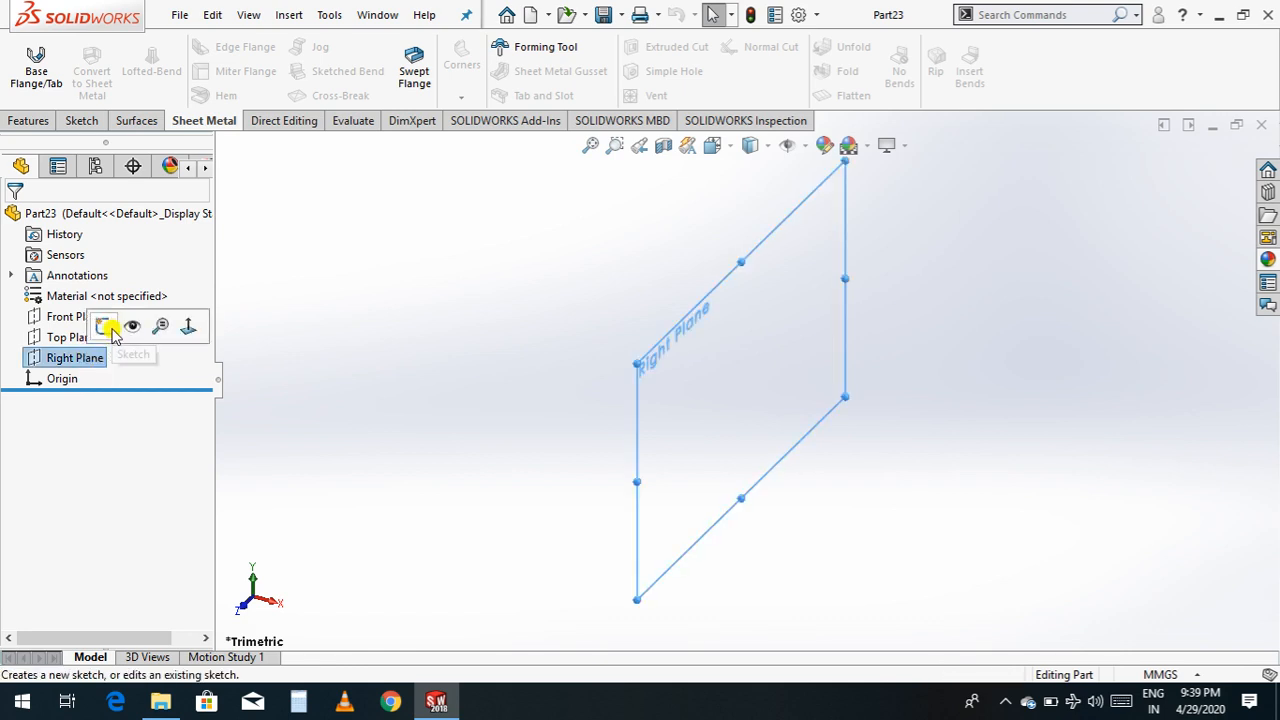
pyautogui.click(106, 327)
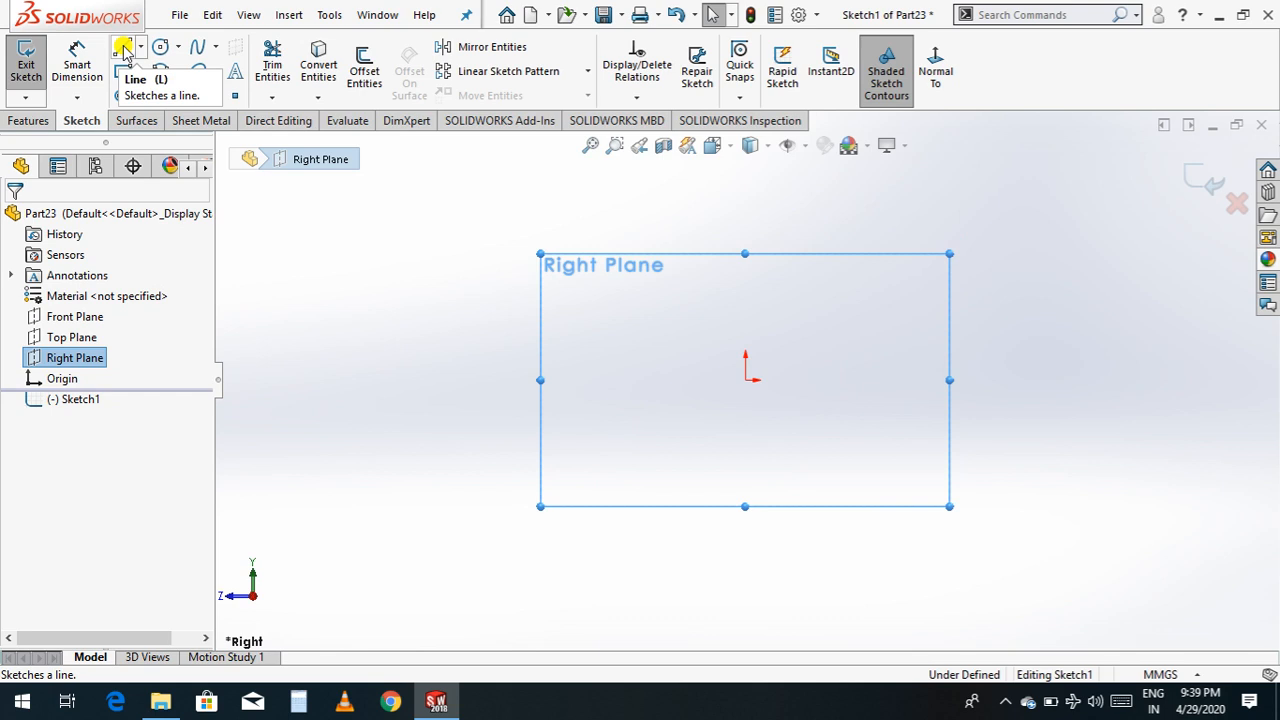
pyautogui.click(123, 50)
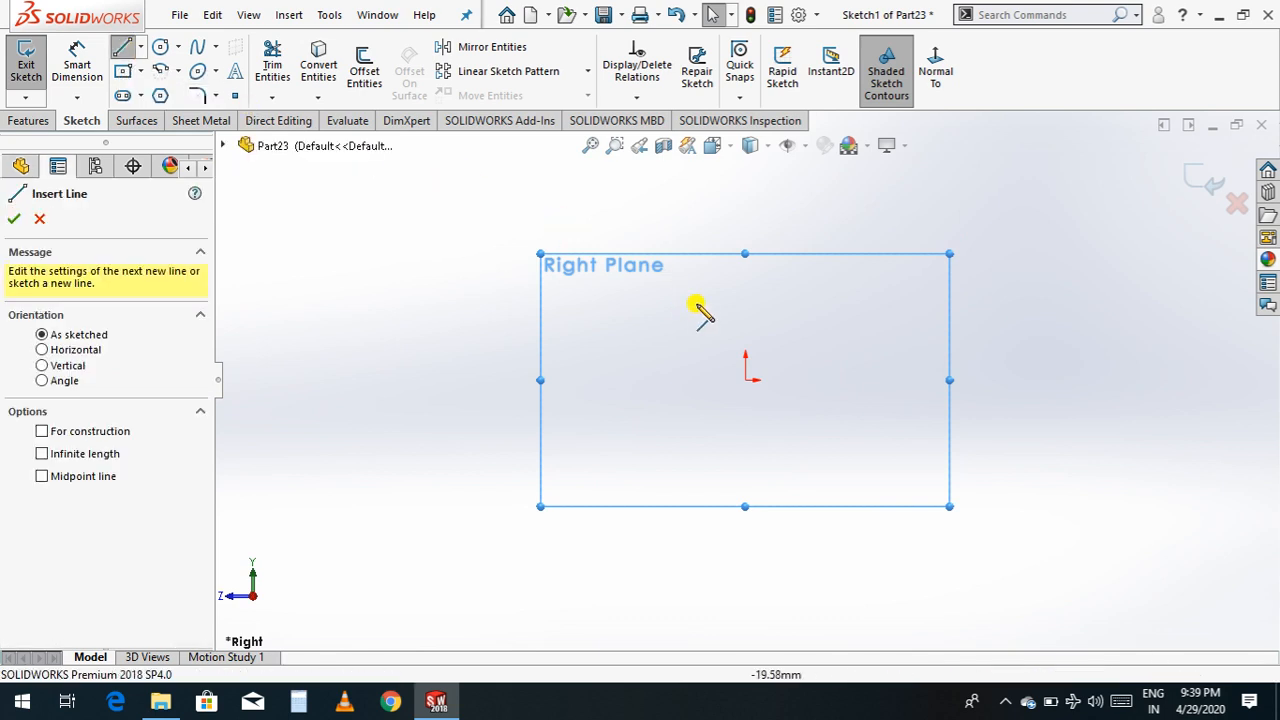
pyautogui.click(745, 380)
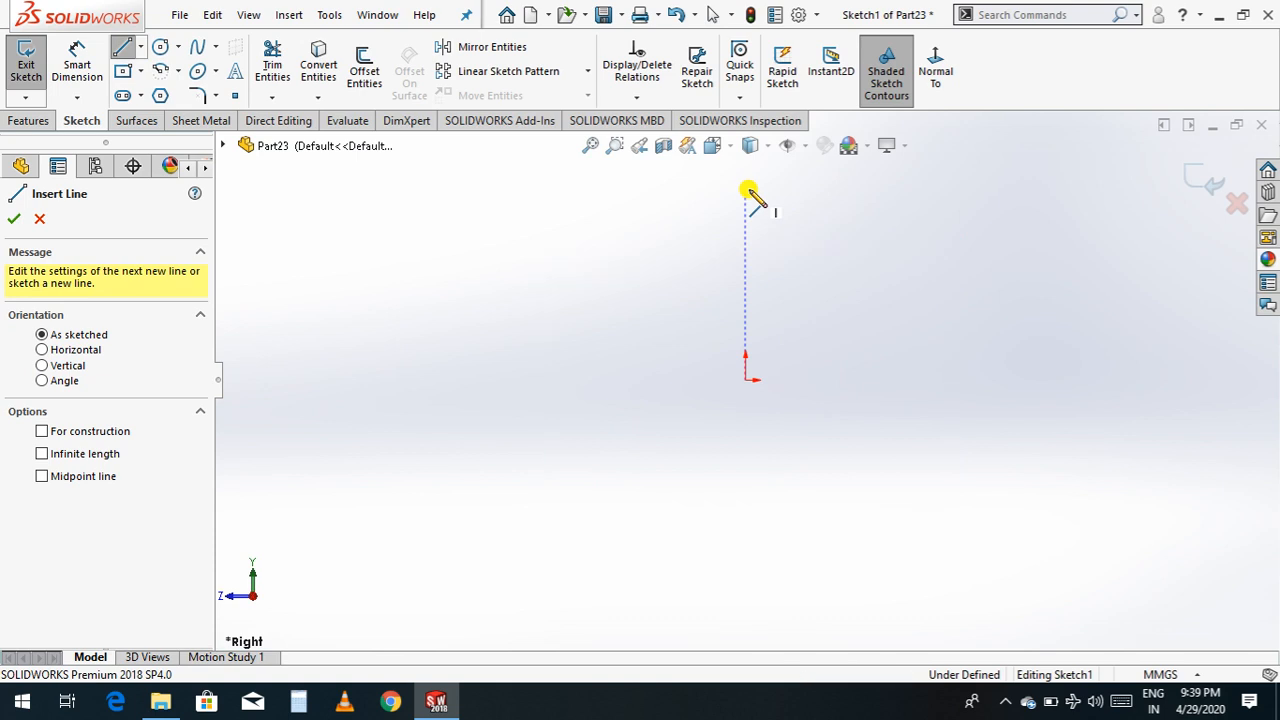
pyautogui.click(745, 190)
pyautogui.click(745, 380)
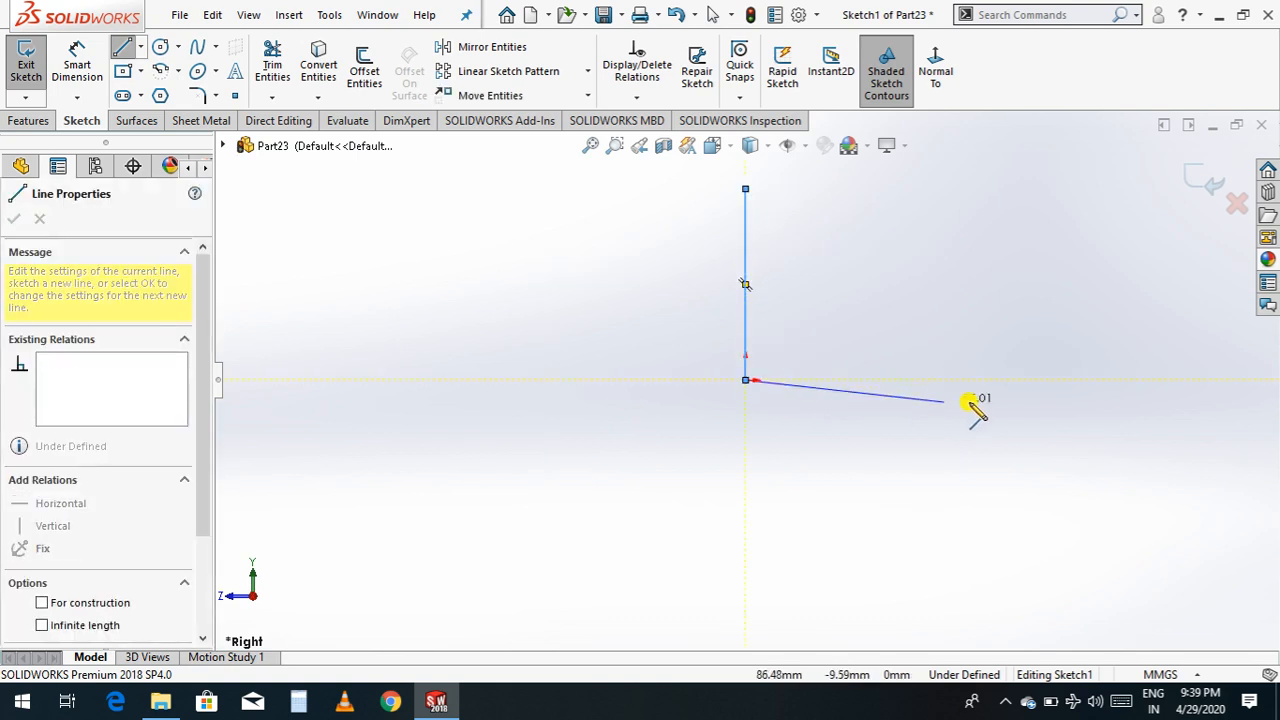
pyautogui.click(1070, 378)
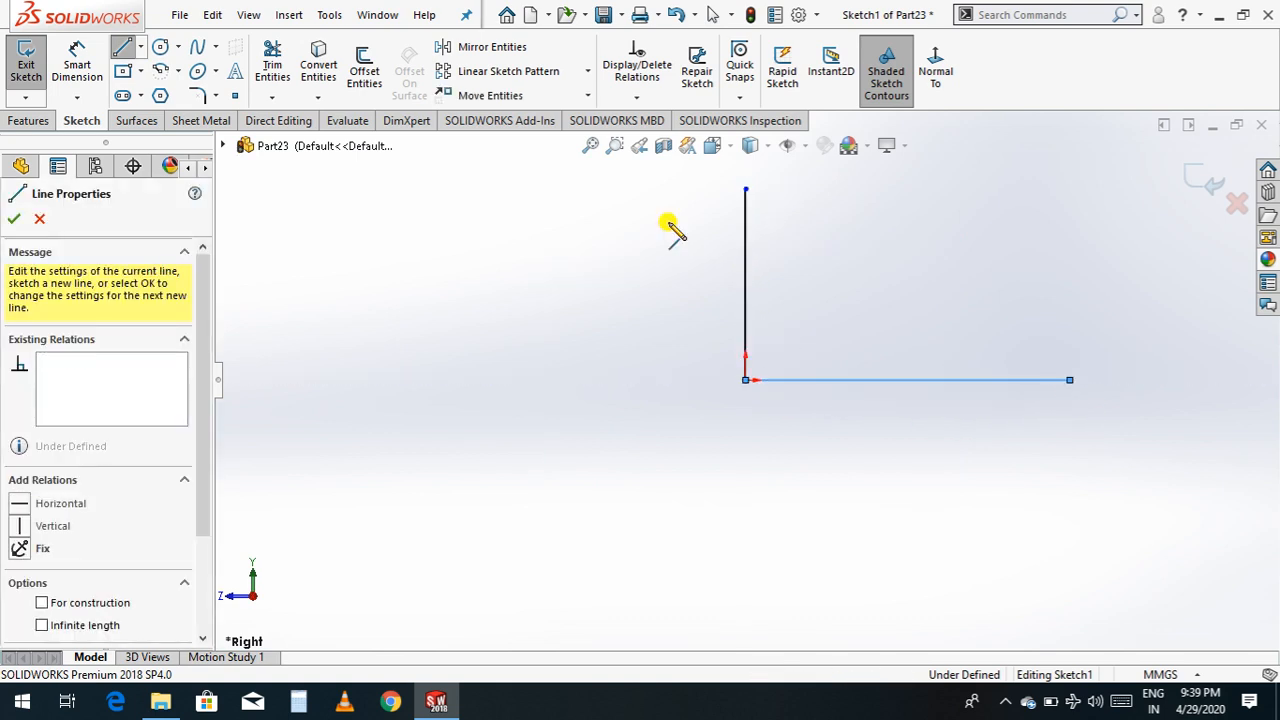
# Step: Dimension the horizontal line of the L profile to 150 mm
pyautogui.click(76, 65)
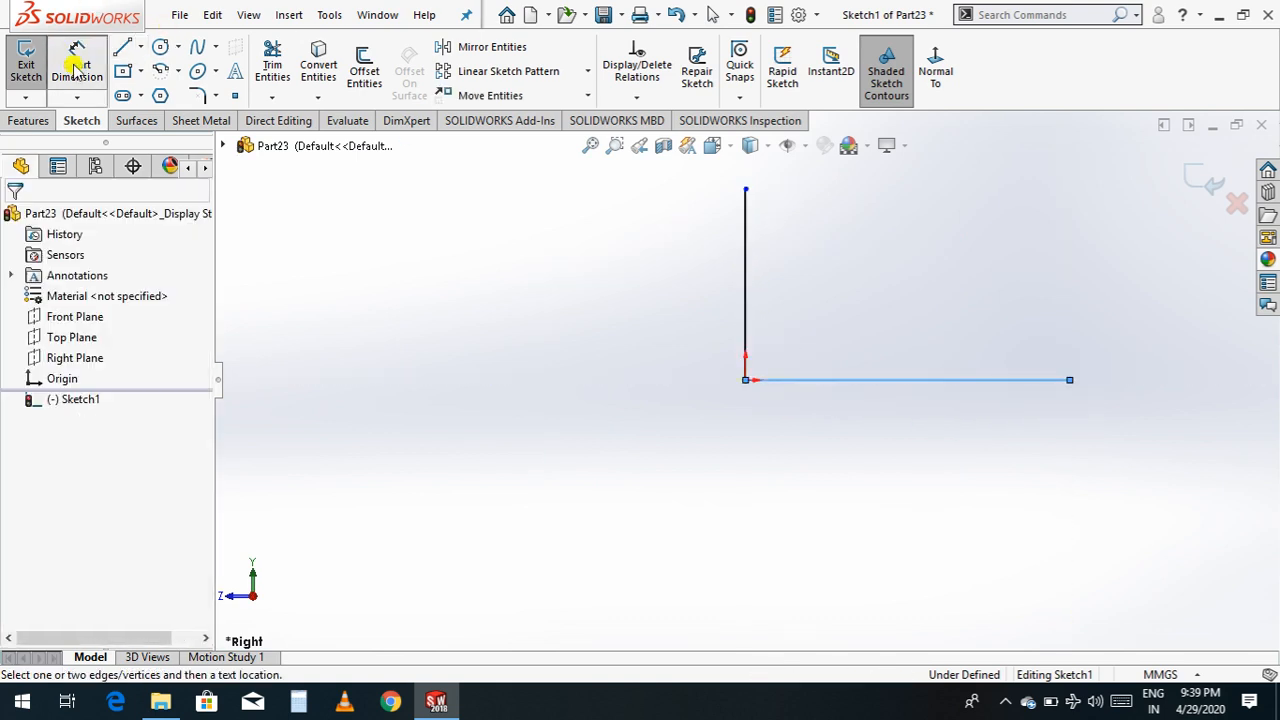
pyautogui.click(957, 381)
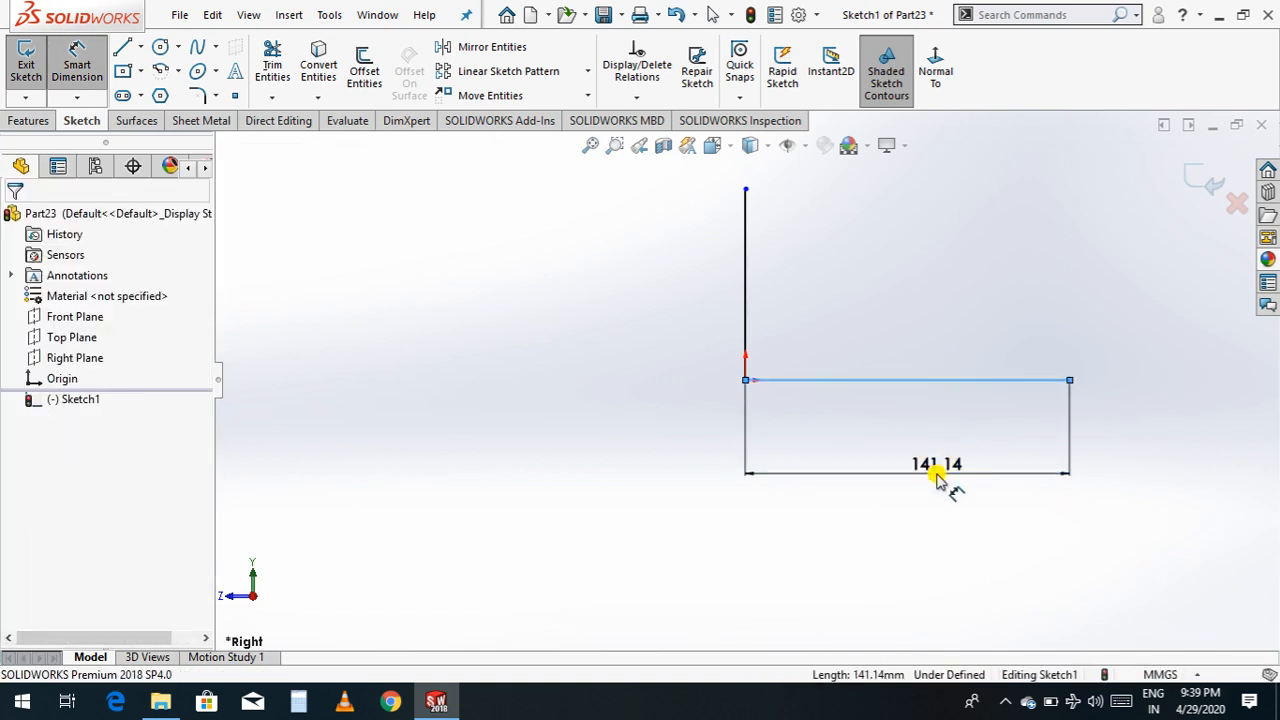
pyautogui.click(937, 479)
pyautogui.write('150')
pyautogui.press('Return')
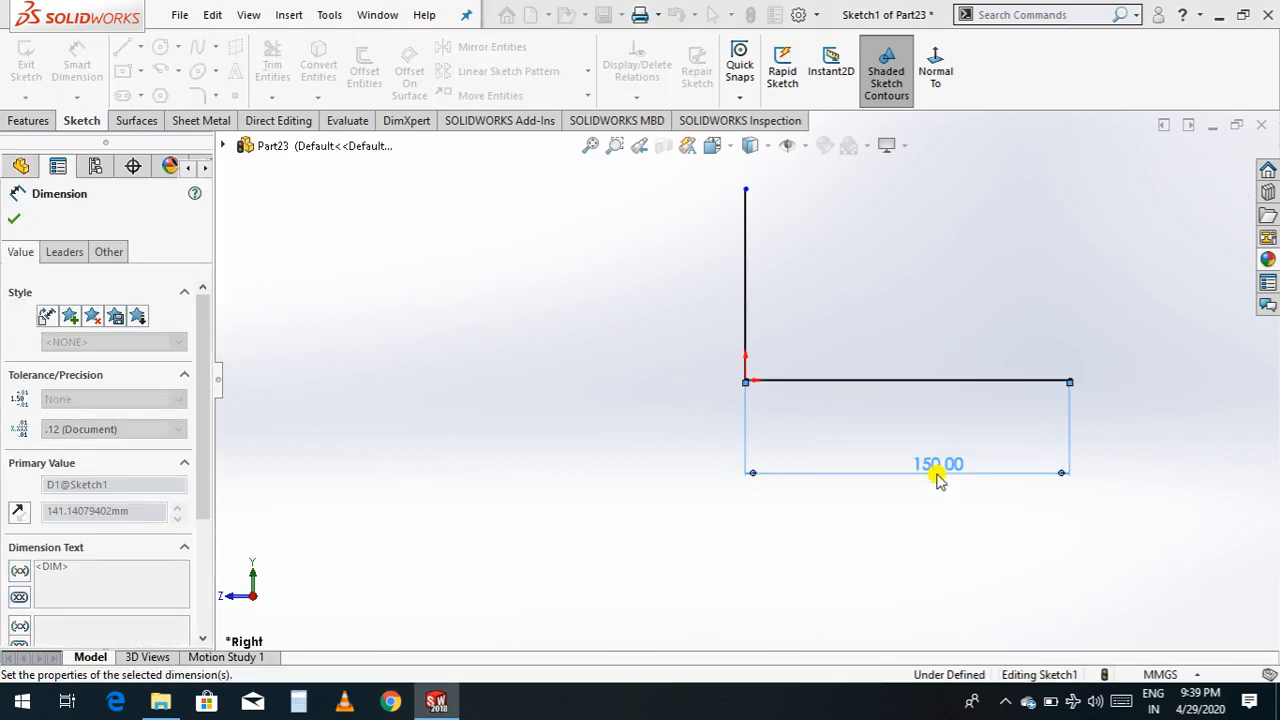
# Step: Dimension the vertical line of the L profile to 100 mm and finish the sketch
pyautogui.click(747, 306)
pyautogui.click(637, 314)
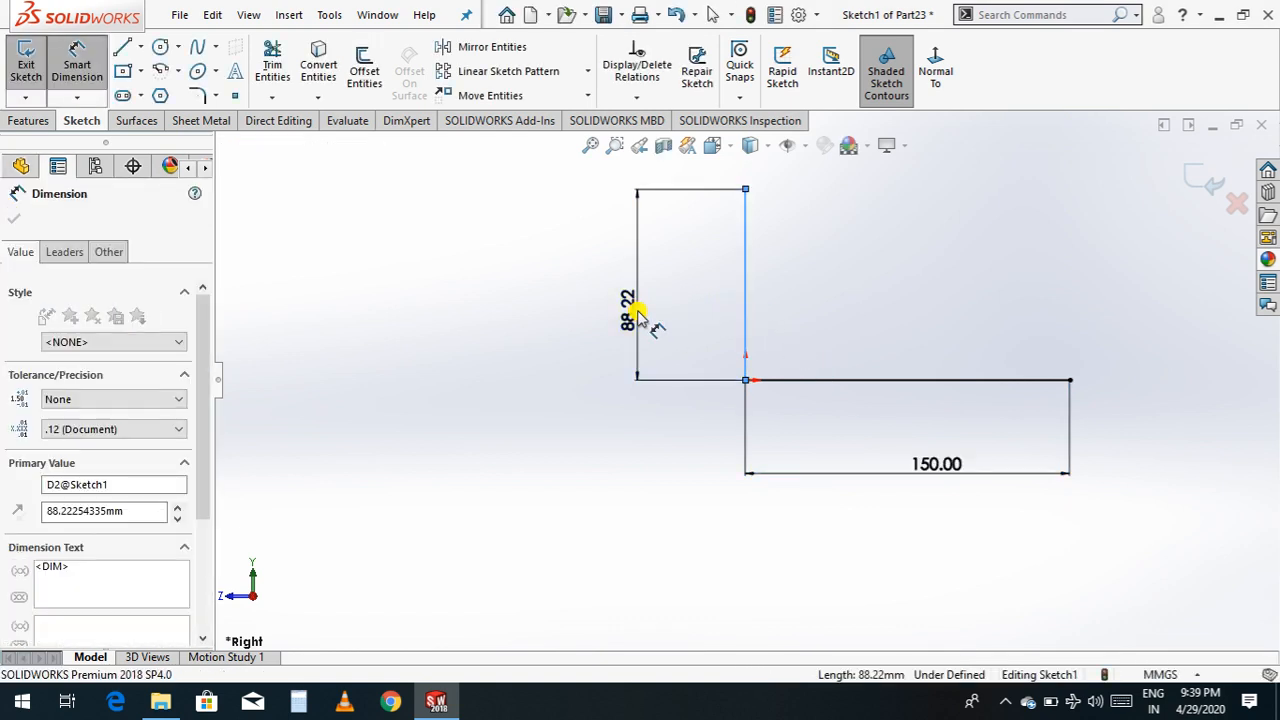
pyautogui.press('Return')
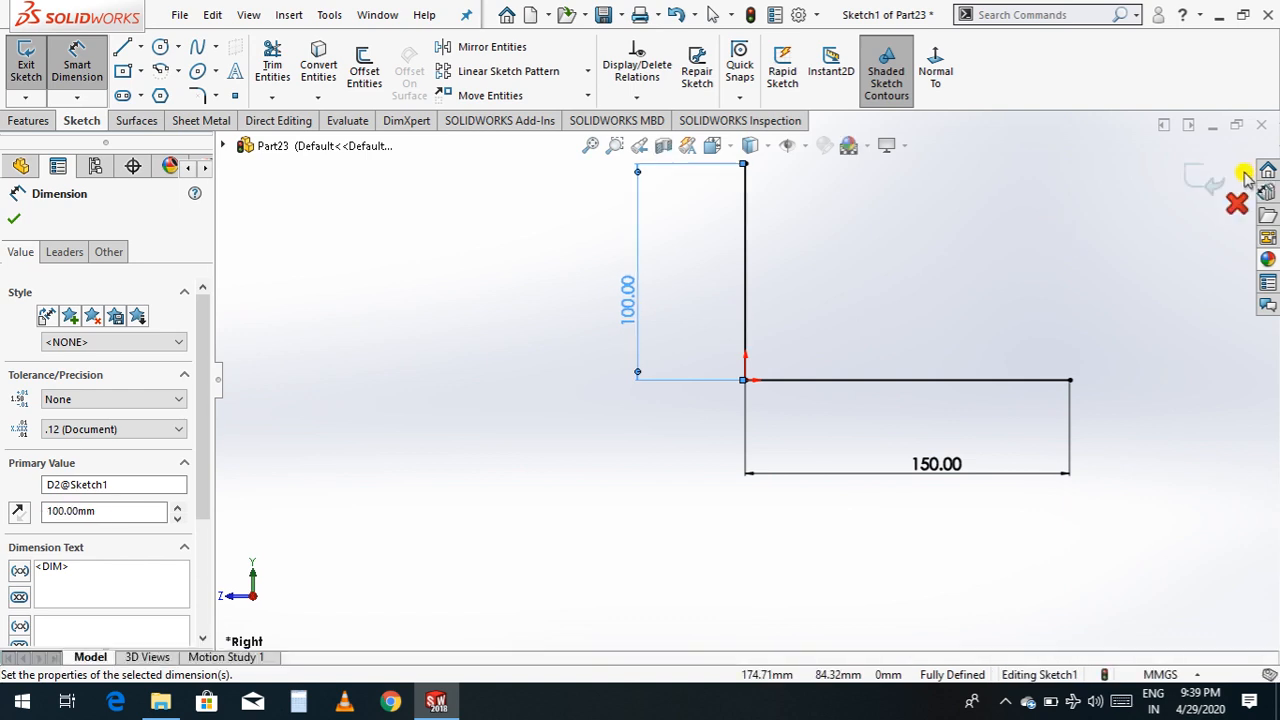
pyautogui.click(1210, 187)
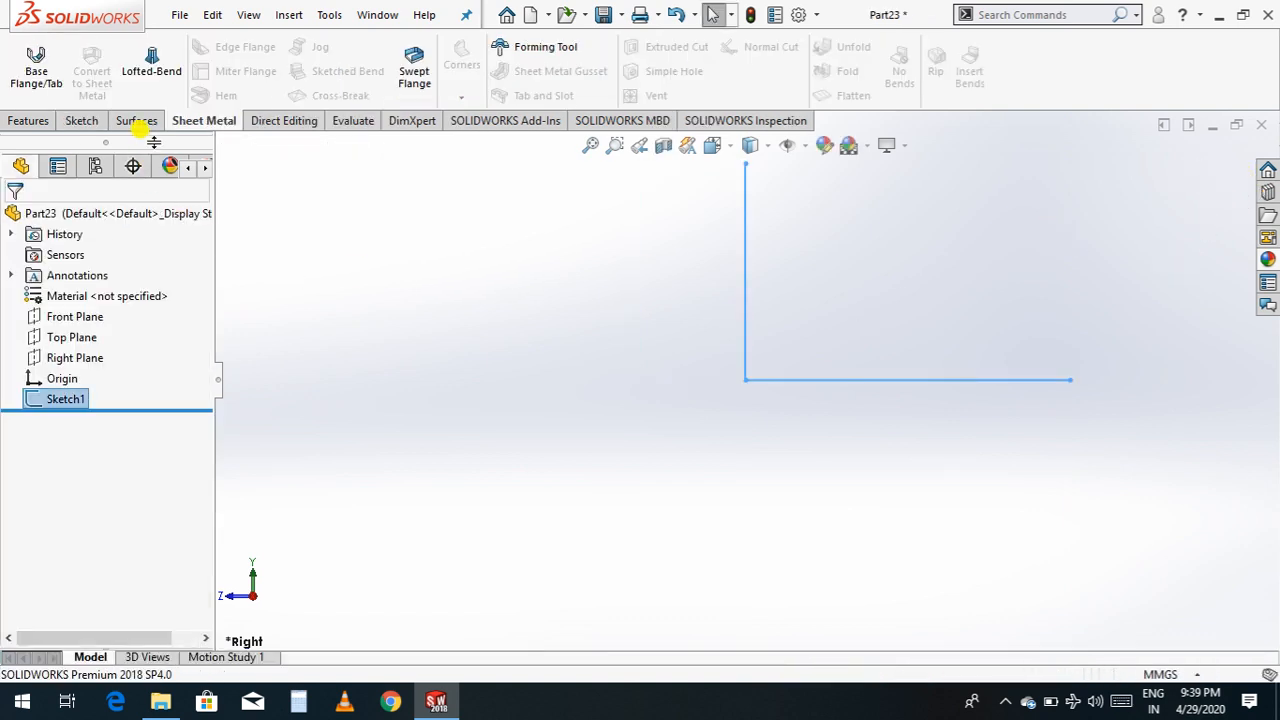
# Step: Start a Base Flange from the L profile sketch with a blind depth of 120 mm
pyautogui.click(48, 72)
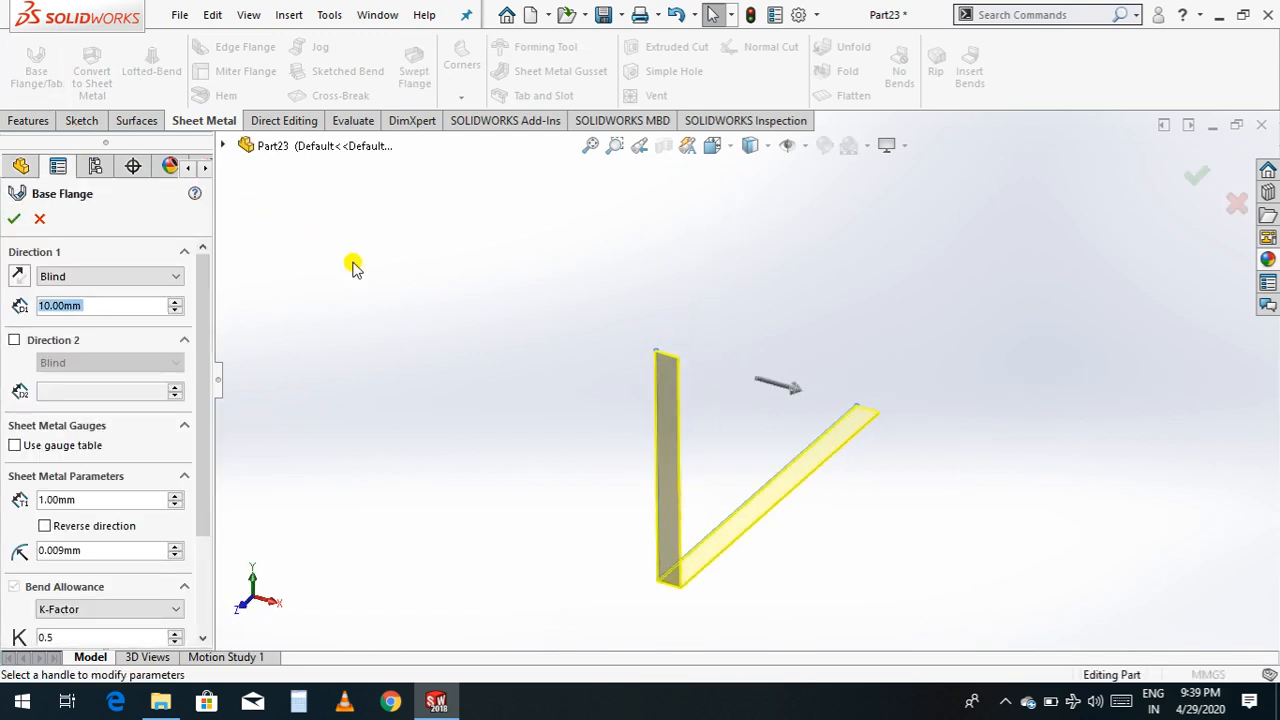
pyautogui.click(175, 302)
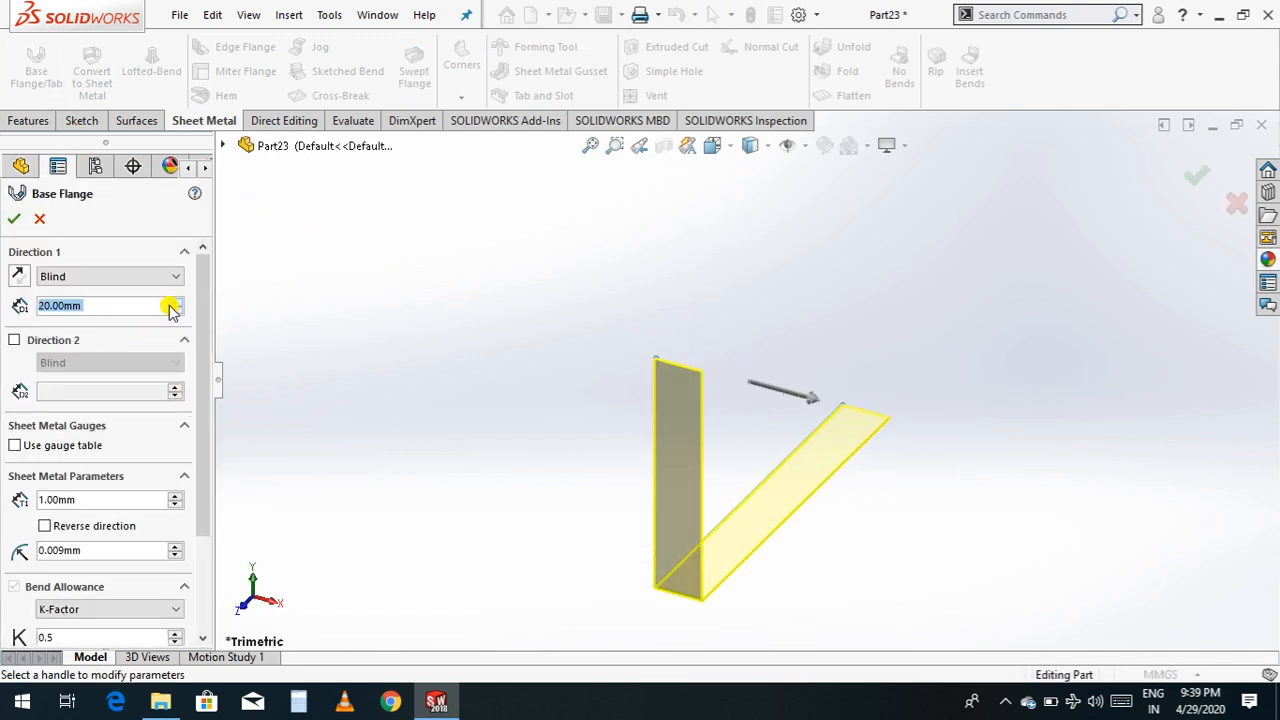
pyautogui.click(175, 302)
pyautogui.click(175, 302)
pyautogui.click(175, 302)
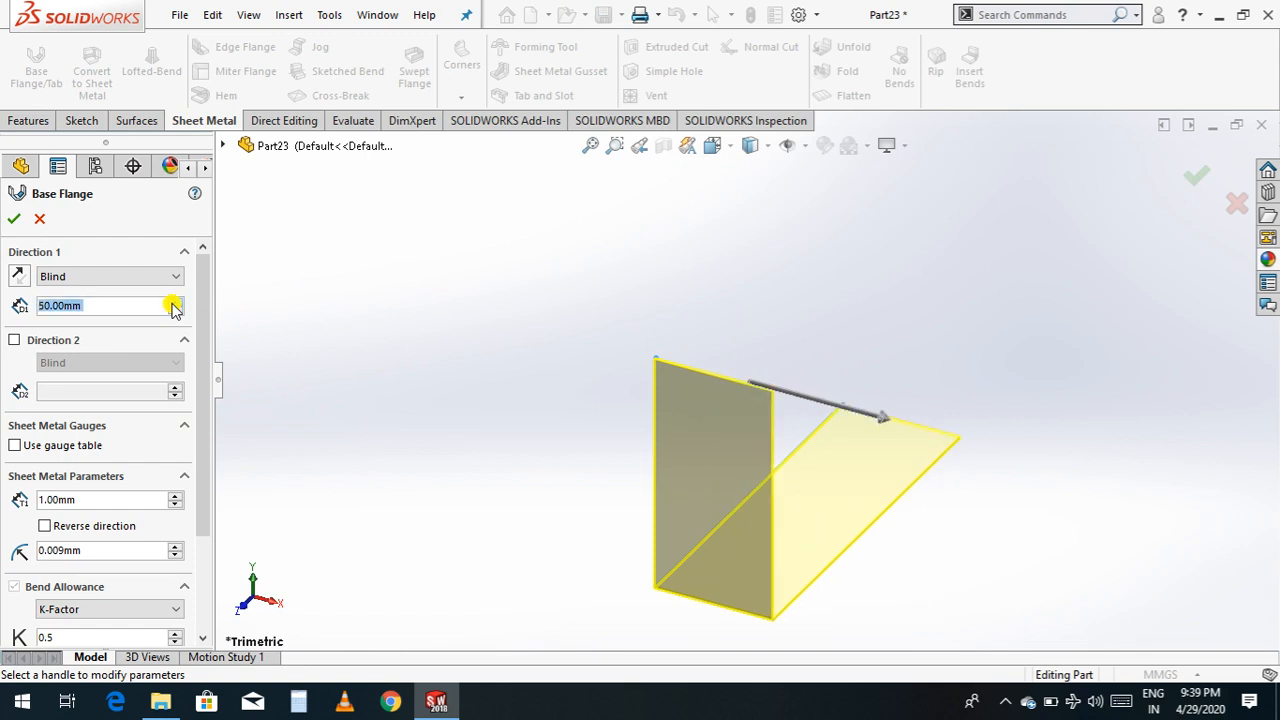
pyautogui.click(175, 302)
pyautogui.click(175, 302)
pyautogui.click(175, 302)
pyautogui.click(175, 302)
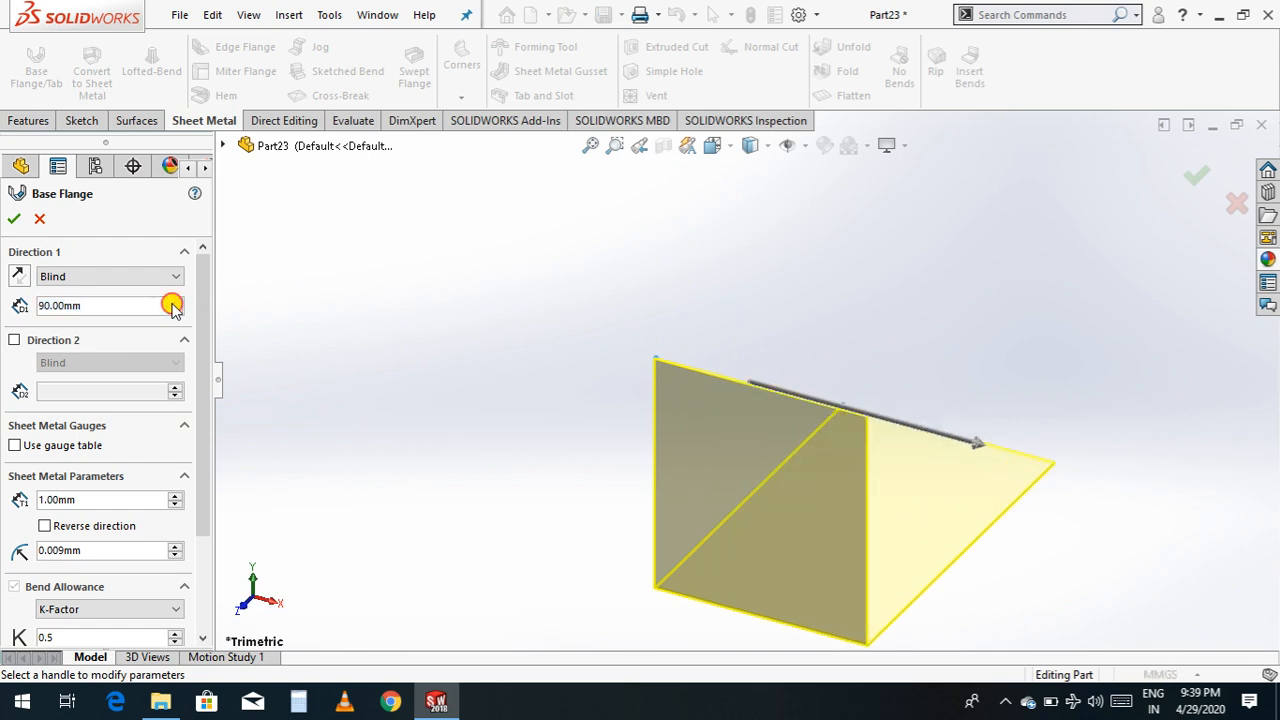
pyautogui.click(175, 302)
pyautogui.click(175, 302)
pyautogui.click(175, 302)
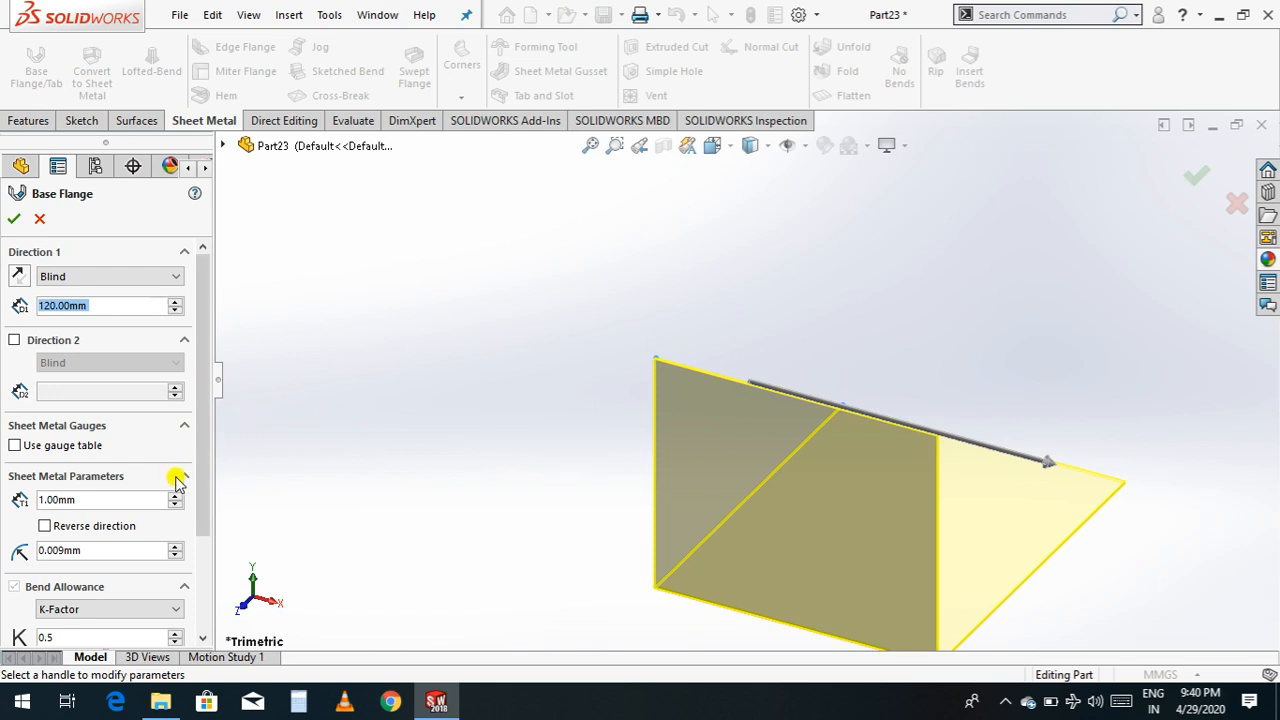
# Step: Set the base flange's sheet thickness to 0.5 mm
pyautogui.scroll(-5, 960, 467)
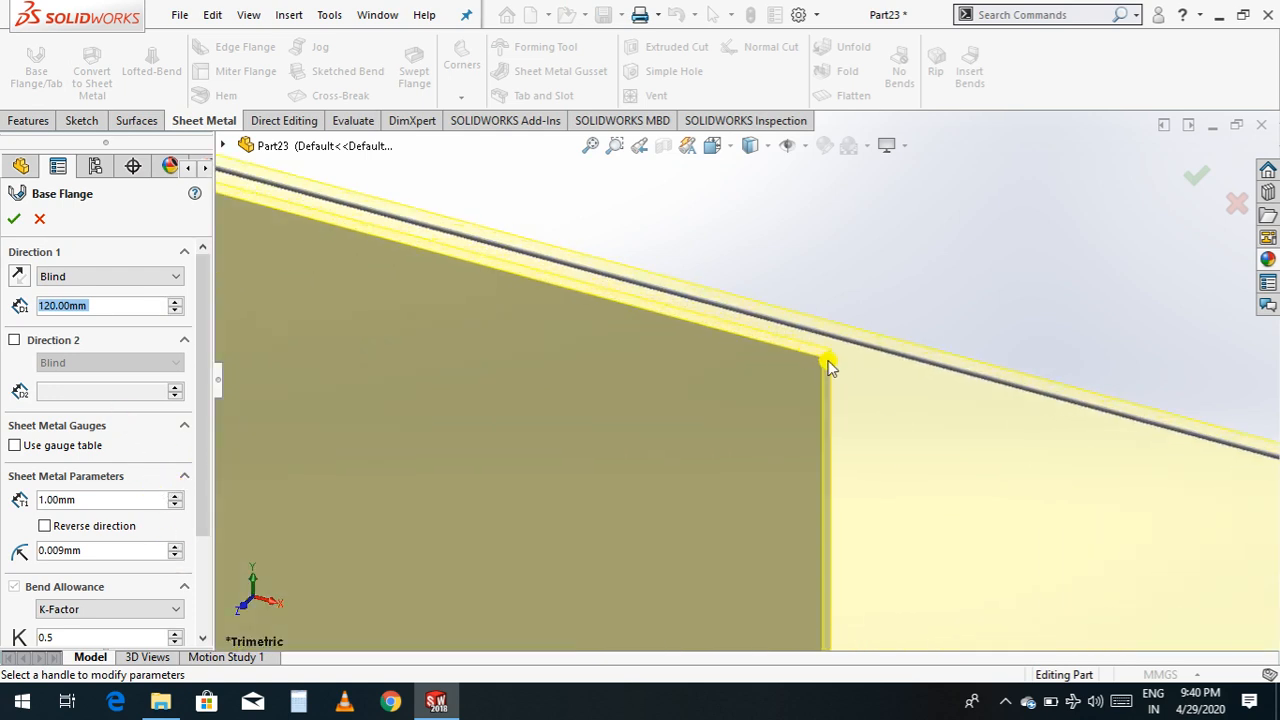
pyautogui.click(110, 500)
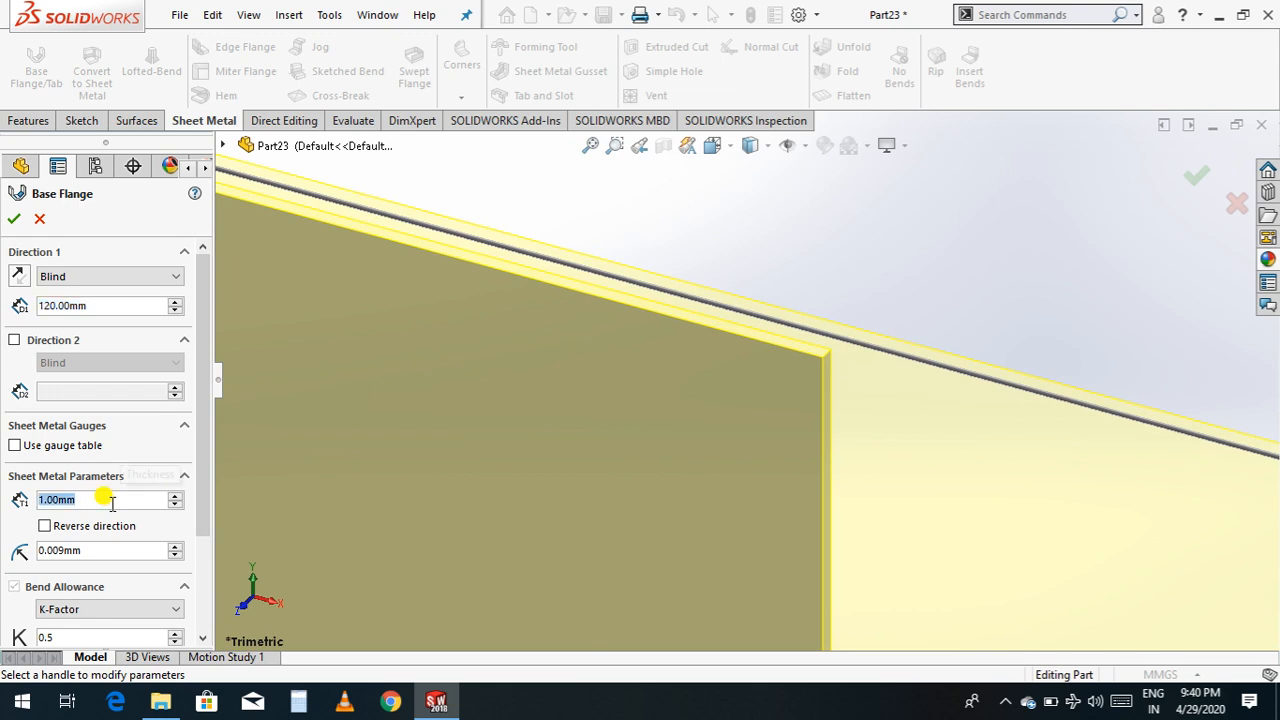
pyautogui.write('0.5')
pyautogui.press('Return')
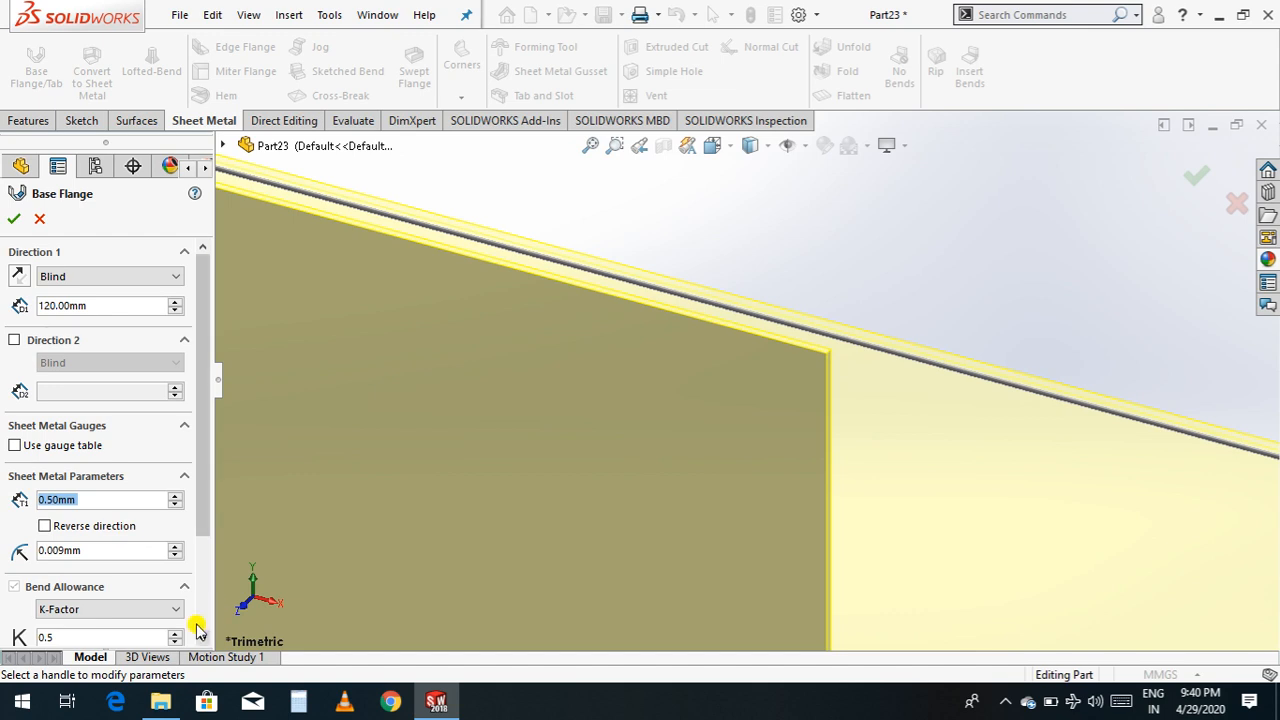
# Step: Examine the base flange preview closely at the bend corner between the two legs
pyautogui.scroll(2, 706, 451)
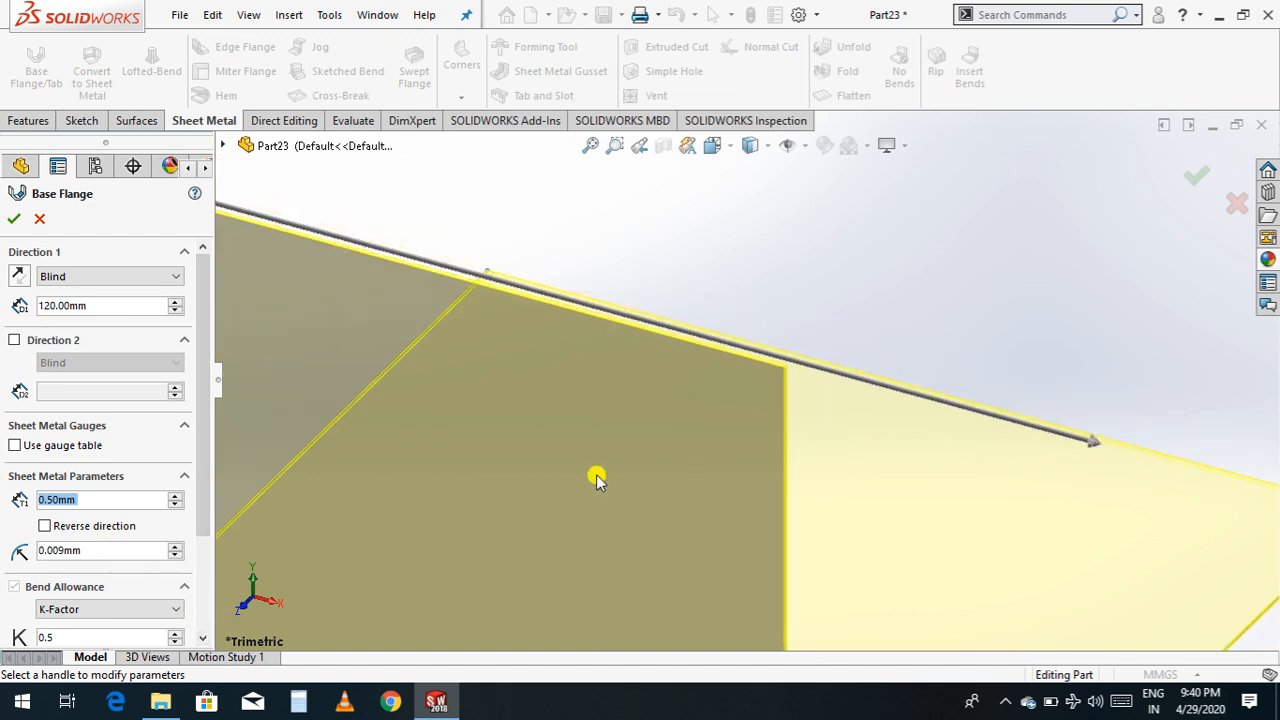
pyautogui.scroll(5, 512, 520)
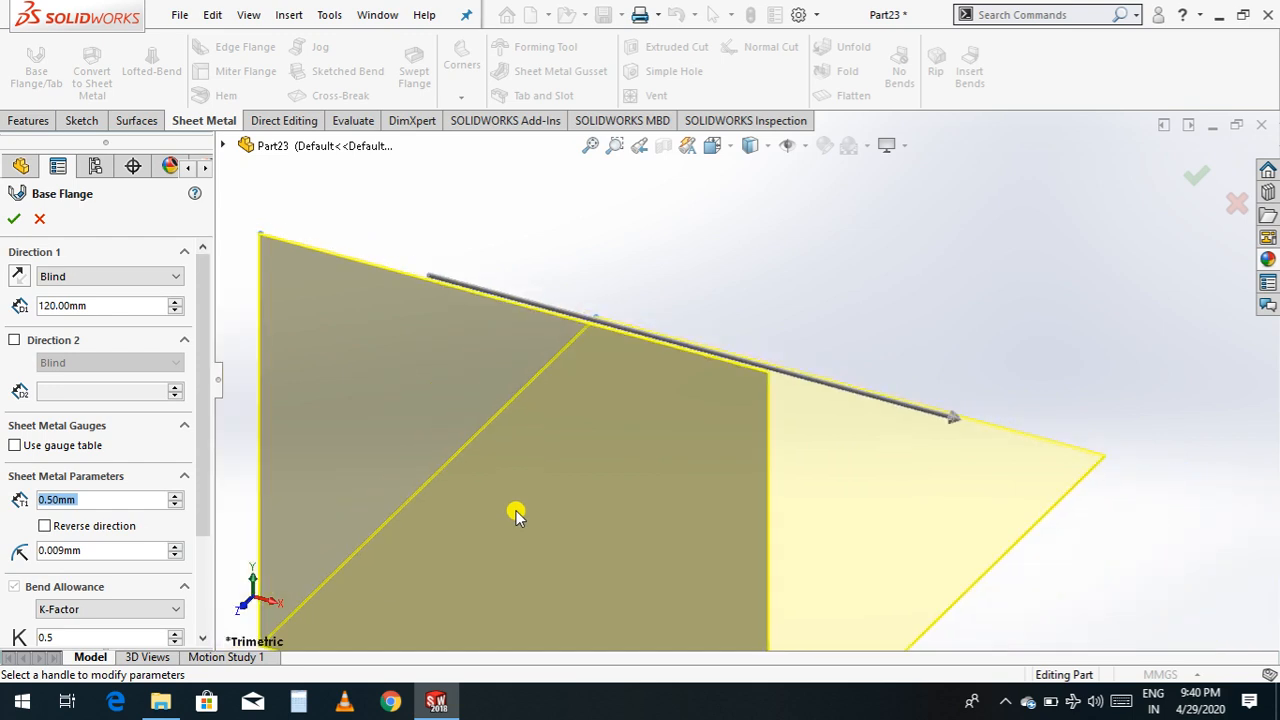
pyautogui.scroll(-3, 700, 540)
pyautogui.scroll(-2, 790, 520)
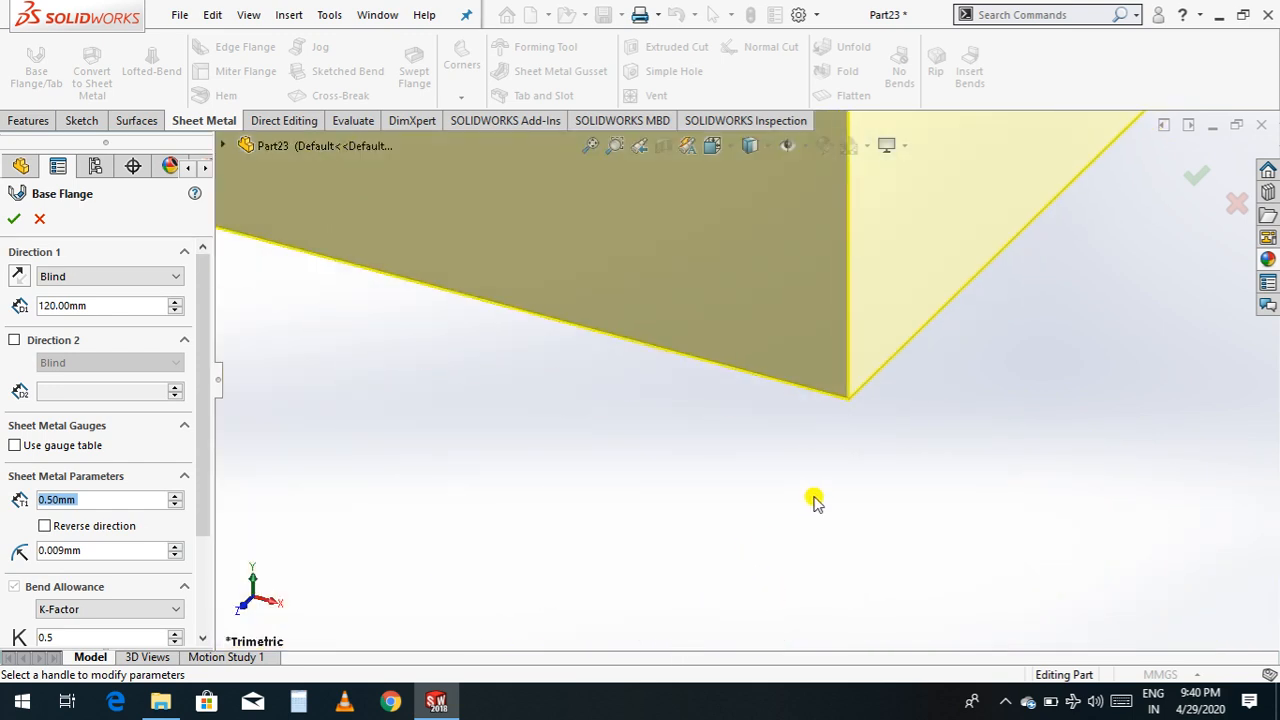
pyautogui.rightClick(929, 459)
pyautogui.moveTo(1045, 306)
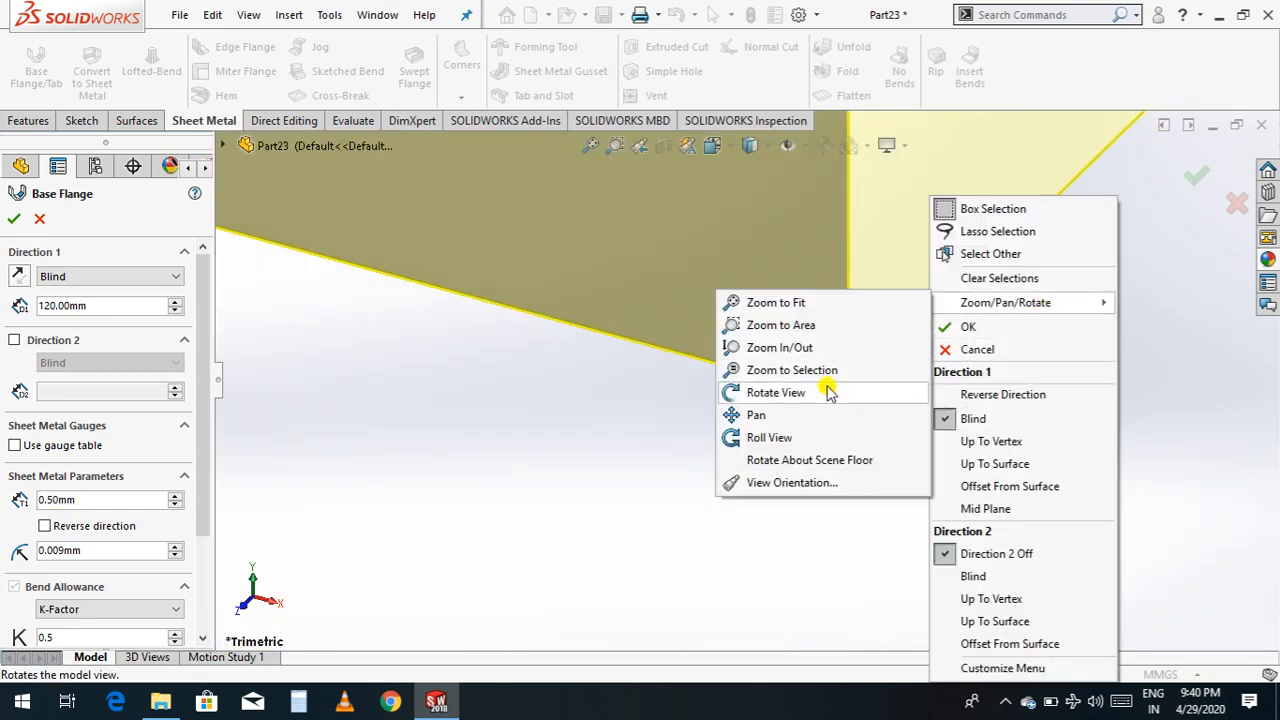
pyautogui.click(775, 392)
pyautogui.moveTo(946, 508); pyautogui.dragTo(674, 391)
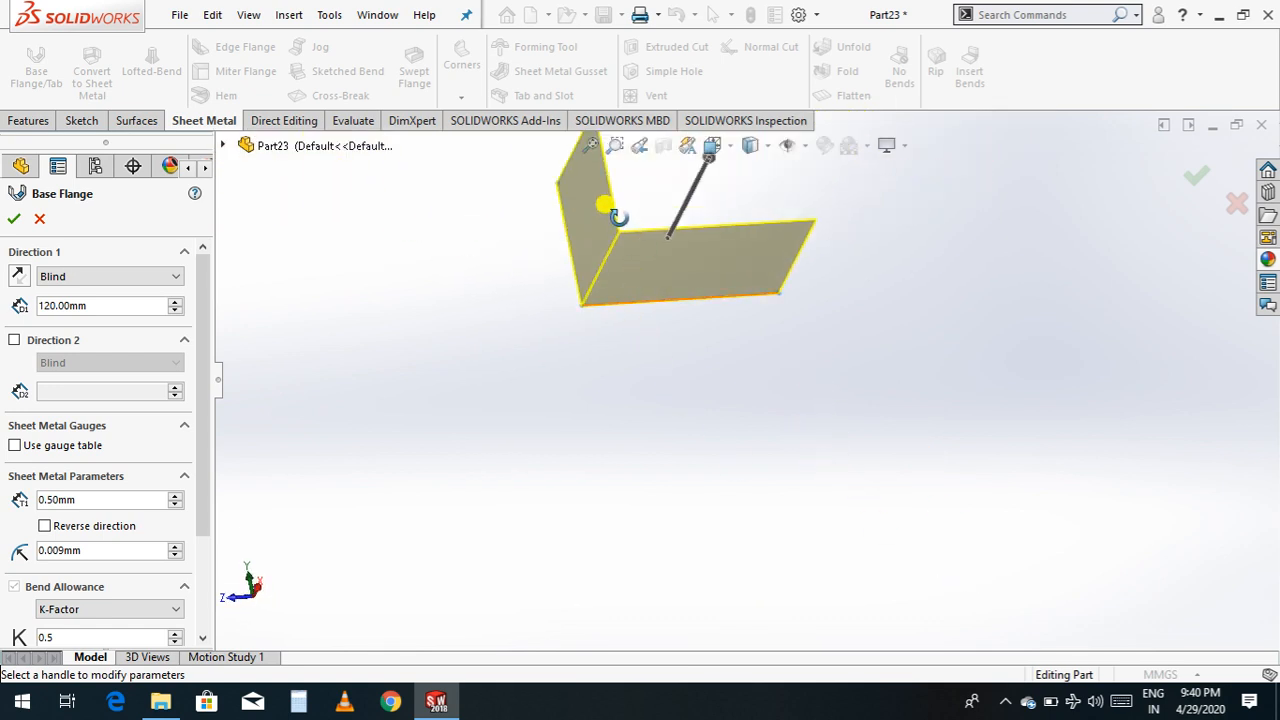
pyautogui.scroll(-12, 605, 204)
pyautogui.scroll(3, 786, 427)
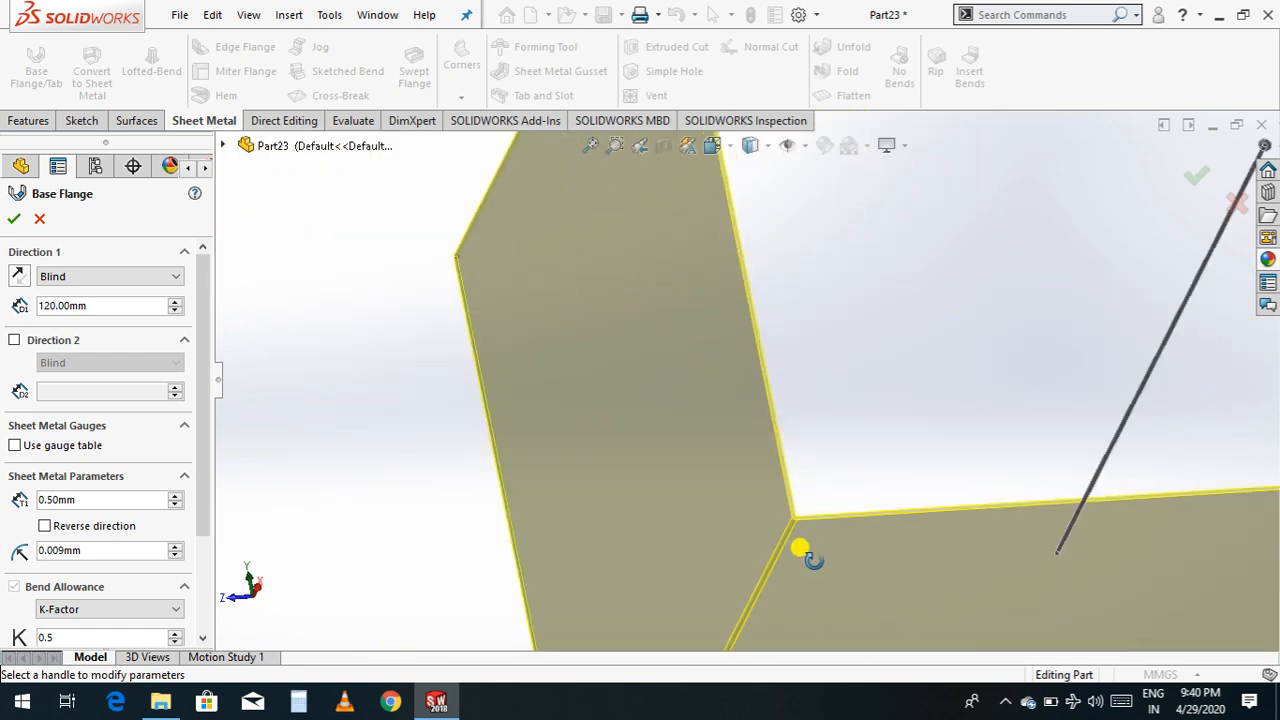
pyautogui.scroll(-6, 800, 548)
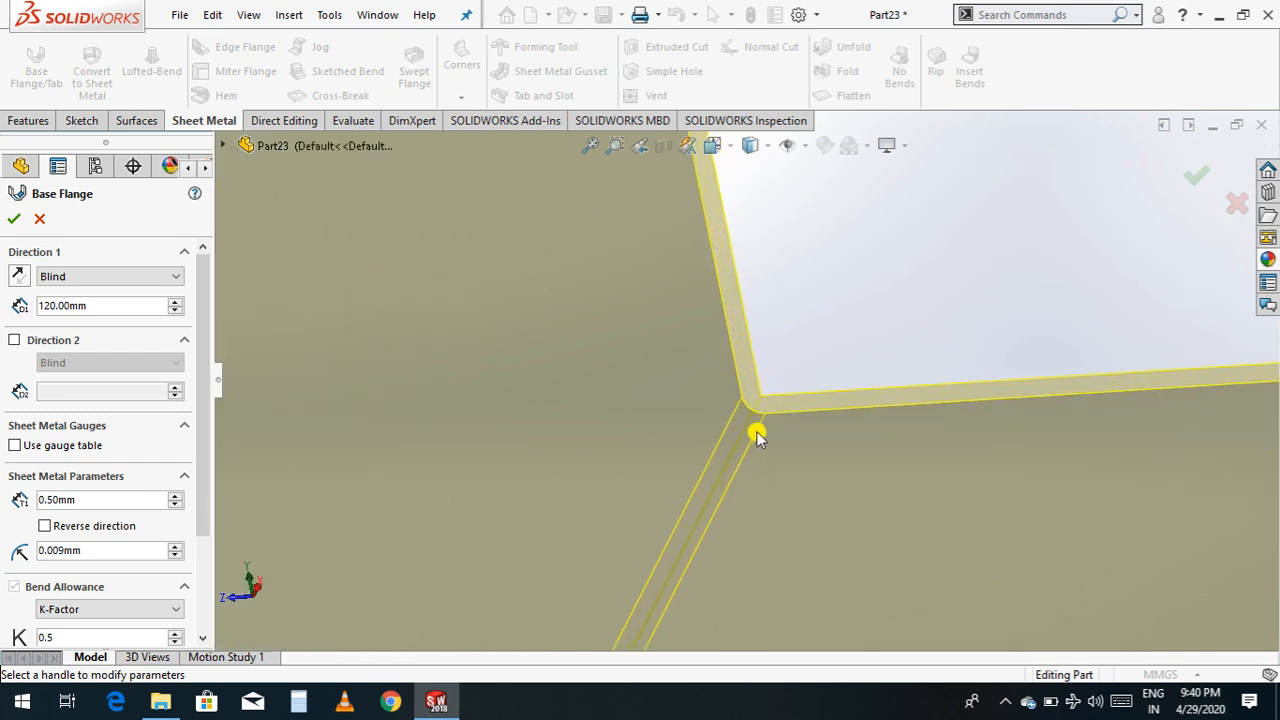
# Step: Try sheet thicknesses of 2.5 mm and 1 mm for the base flange, and return the thickness to 0.5 mm
pyautogui.click(175, 496)
pyautogui.click(175, 496)
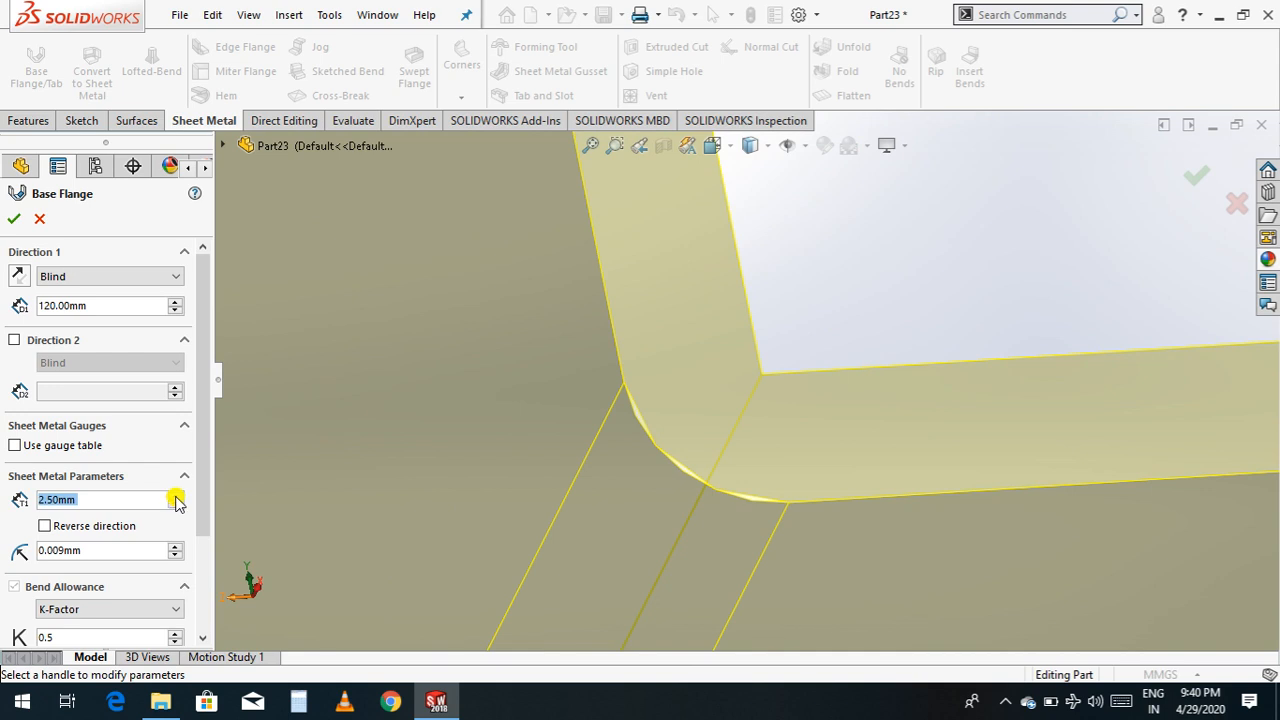
pyautogui.write('1')
pyautogui.press('Return')
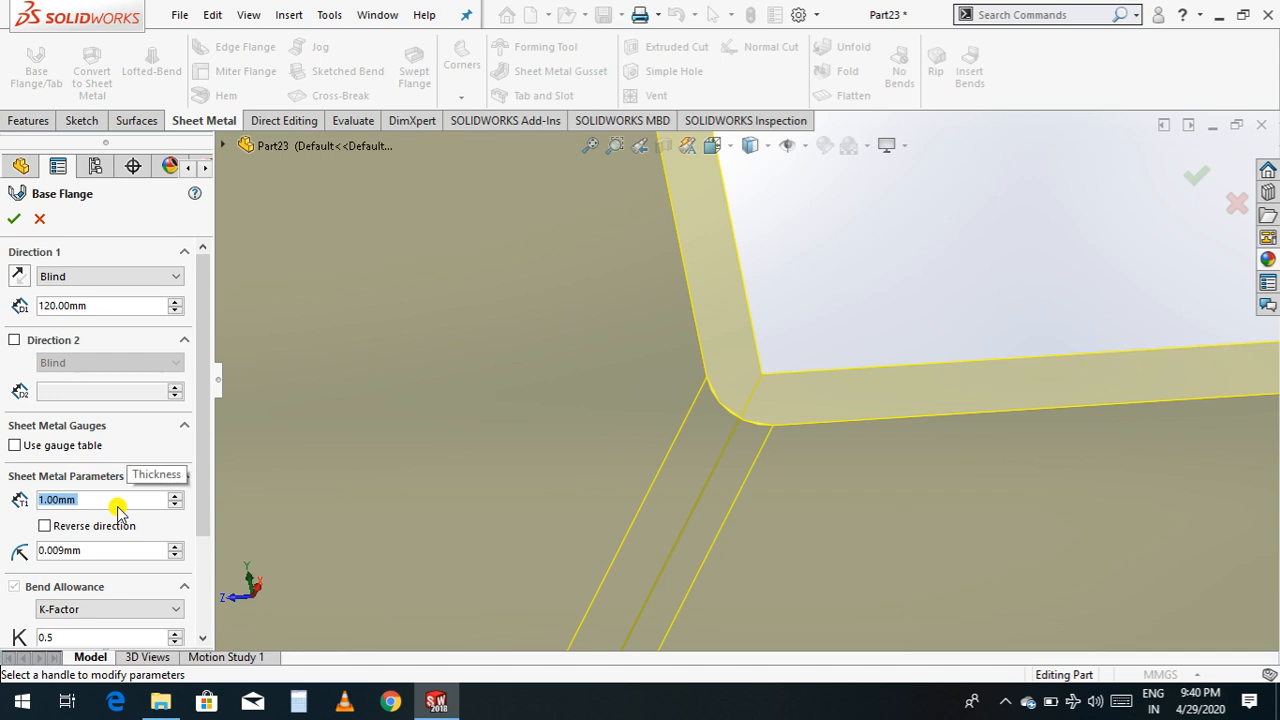
pyautogui.write('0.5')
pyautogui.press('Return')
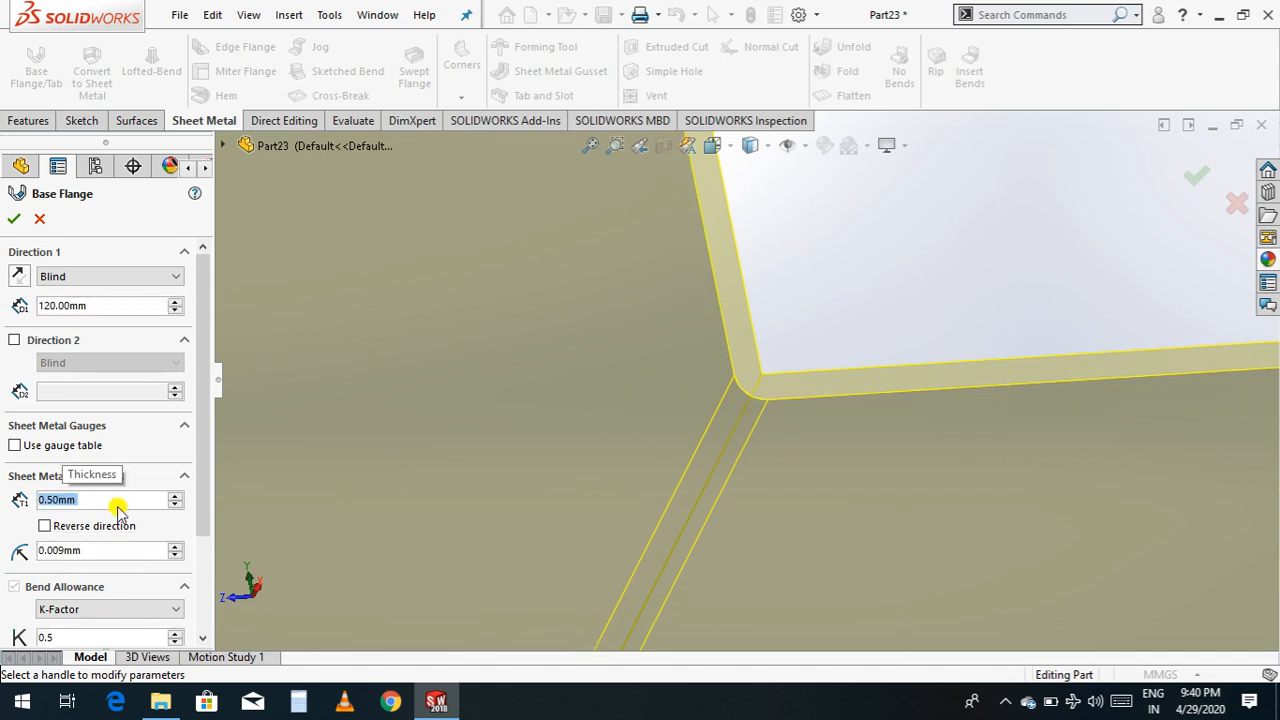
# Step: Set the base flange's bend radius to 2 mm and create the flange
pyautogui.click(175, 546)
pyautogui.click(175, 546)
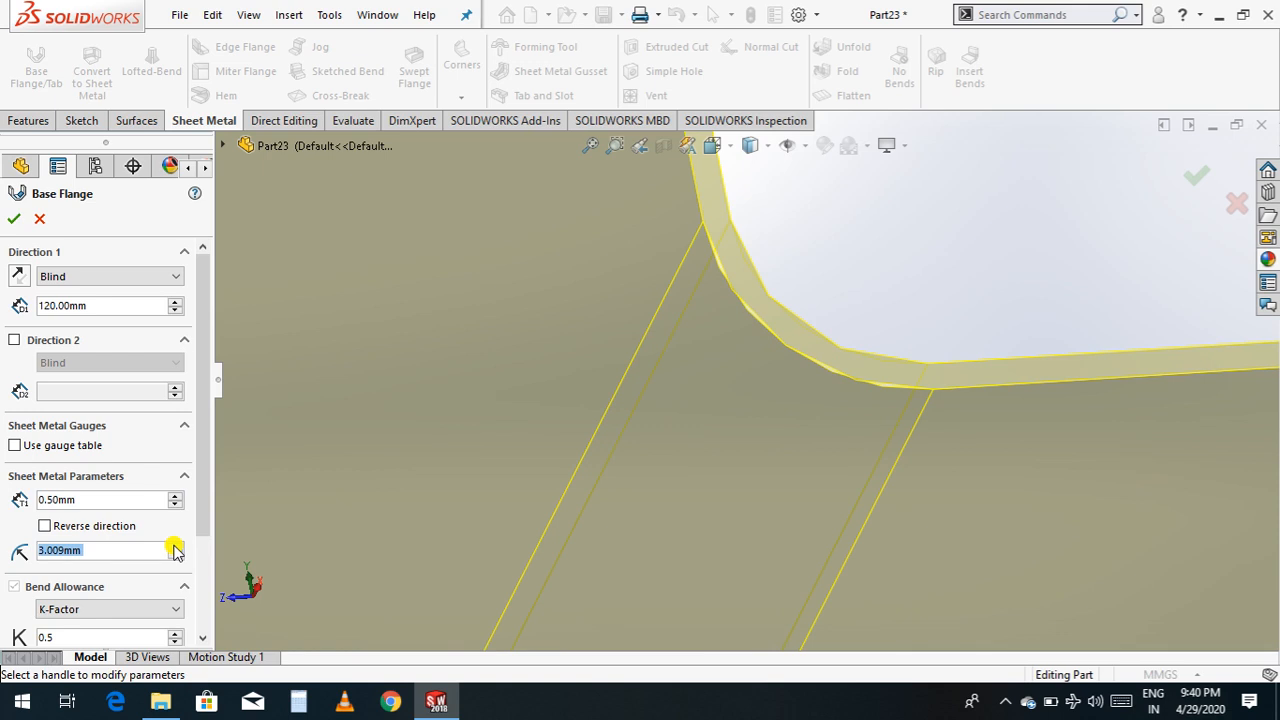
pyautogui.write('2')
pyautogui.press('Return')
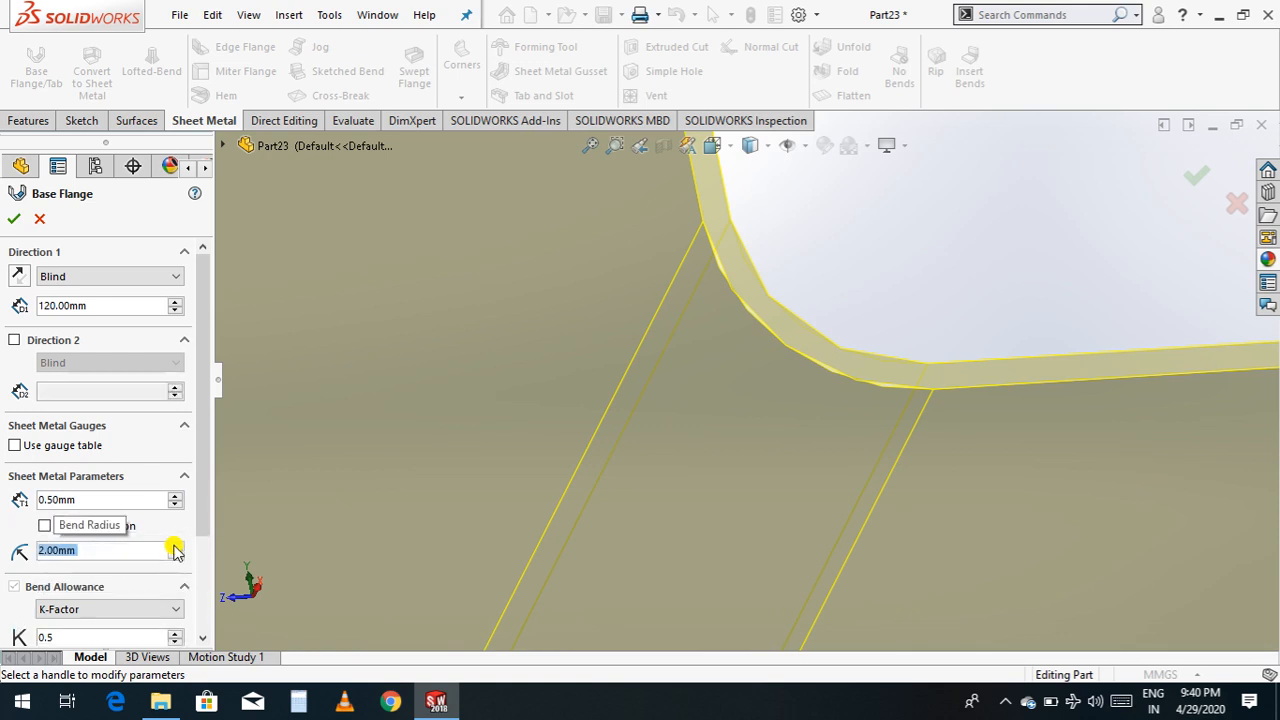
pyautogui.click(13, 222)
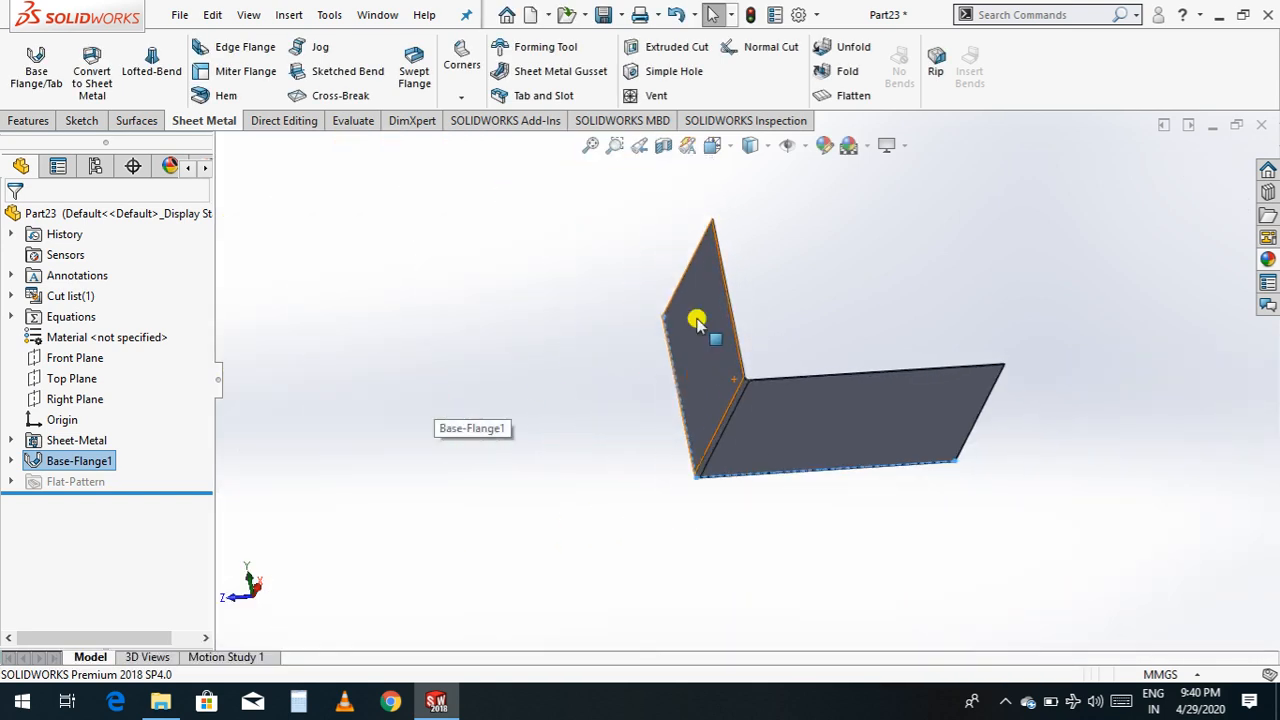
# Step: Start a hem on the short free end edge of the base flange's horizontal leg
pyautogui.click(937, 255)
pyautogui.rightClick(874, 271)
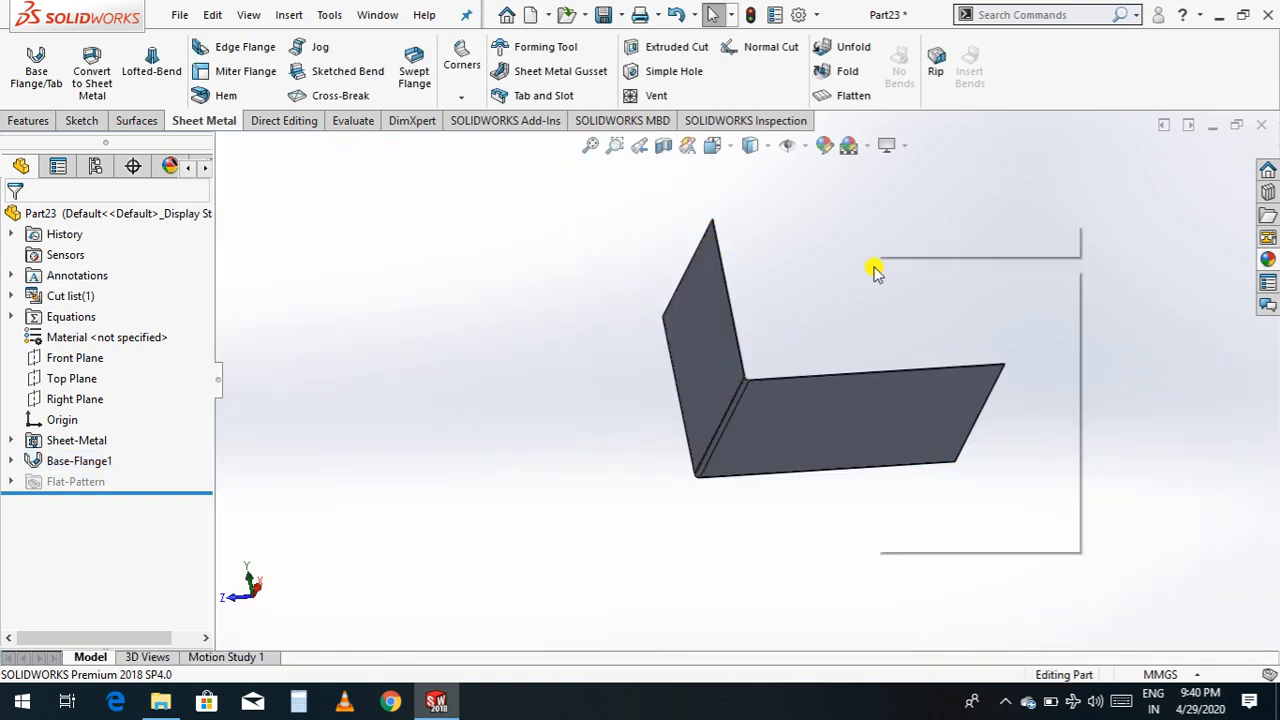
pyautogui.click(920, 344)
pyautogui.moveTo(931, 309); pyautogui.dragTo(825, 398)
pyautogui.scroll(-5, 944, 424)
pyautogui.scroll(3, 910, 442)
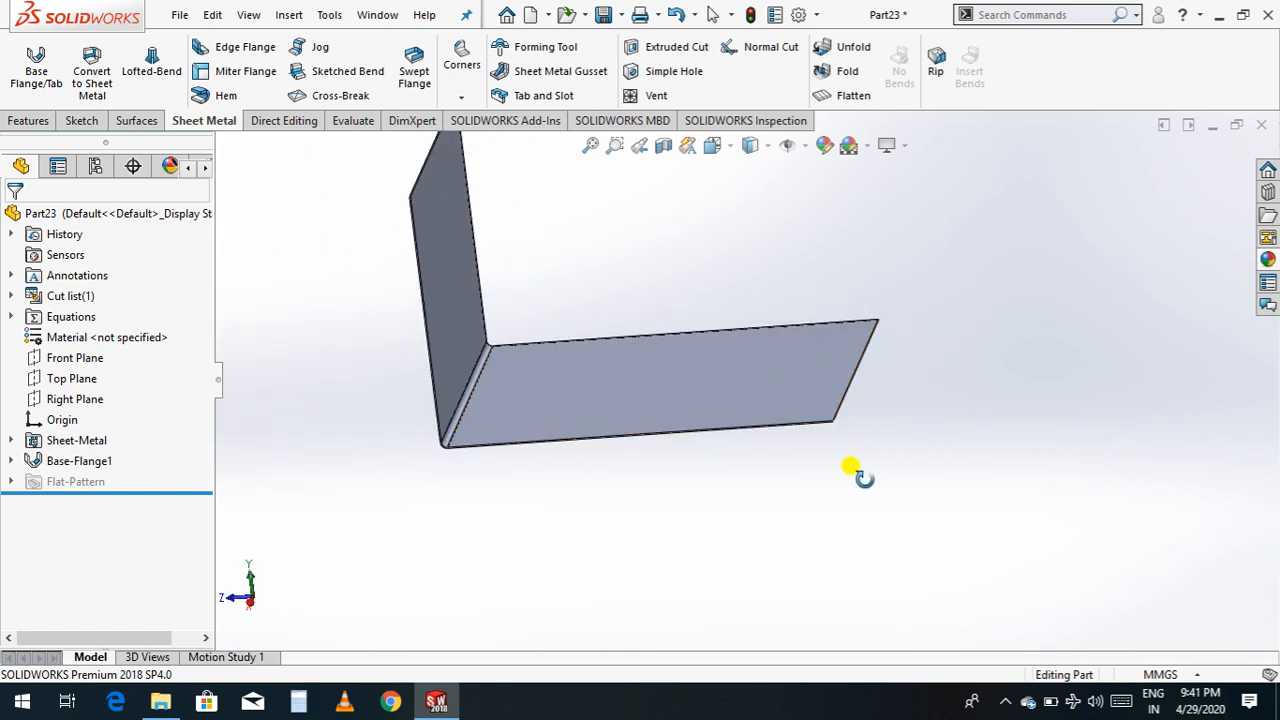
pyautogui.press('Escape')
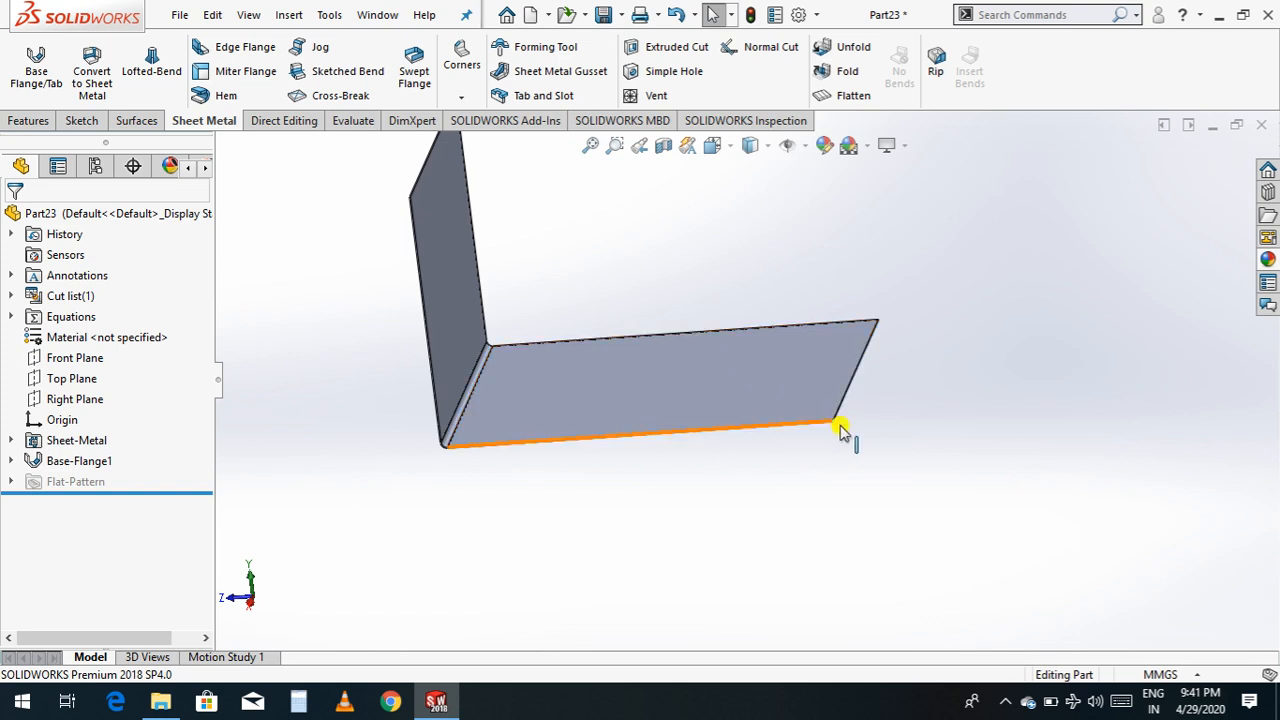
pyautogui.click(230, 97)
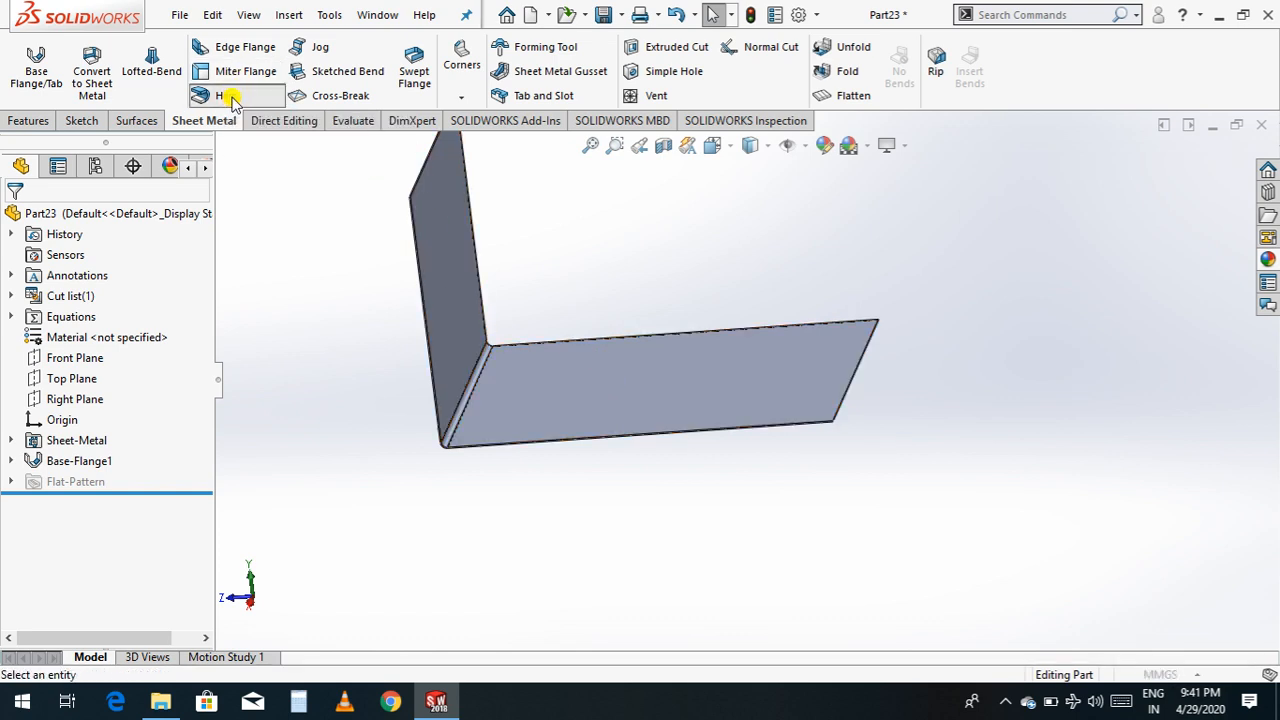
pyautogui.click(848, 393)
pyautogui.scroll(-2, 830, 420)
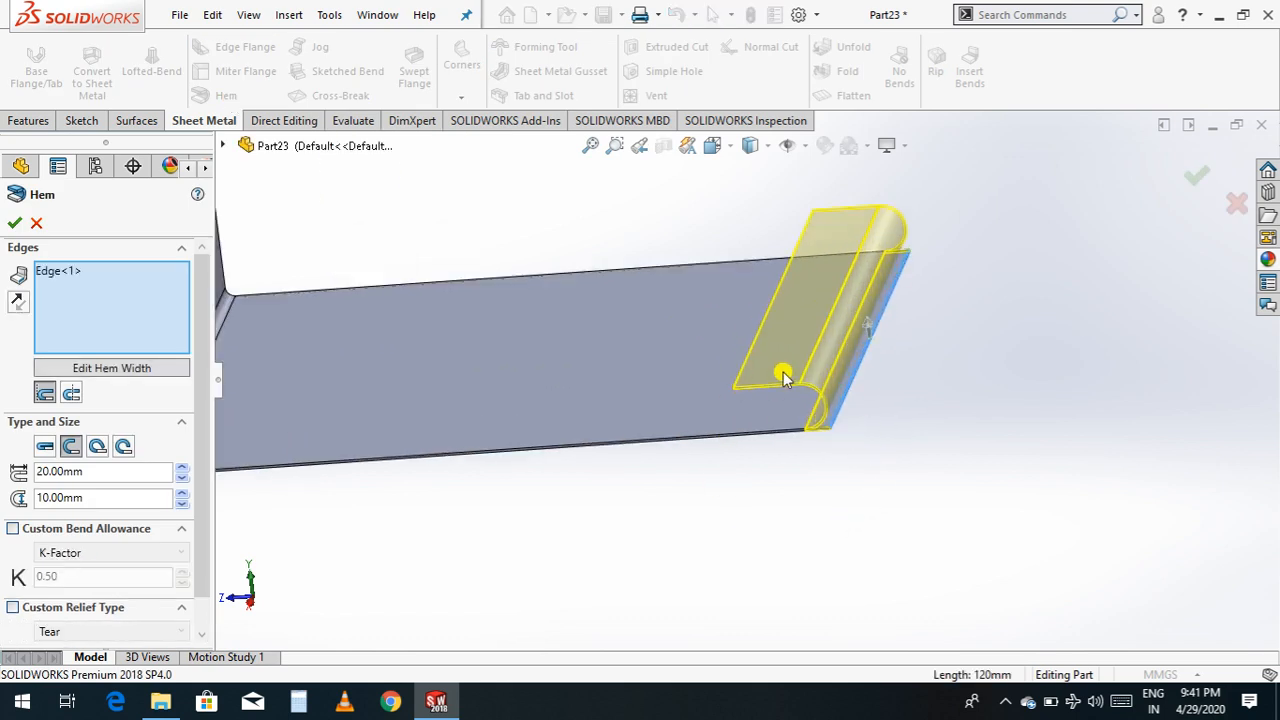
pyautogui.scroll(2, 918, 430)
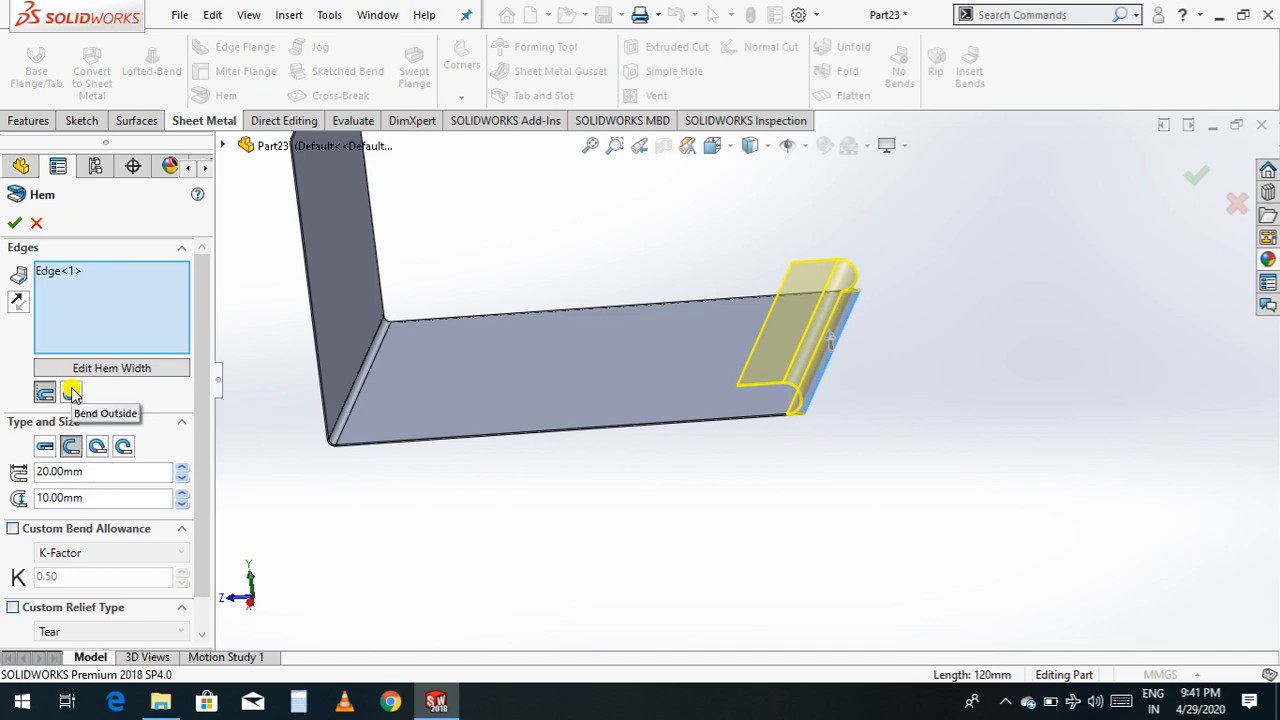
# Step: Add the horizontal leg's front long edge and the vertical leg's top end edge and front side edge to the hem
pyautogui.click(514, 436)
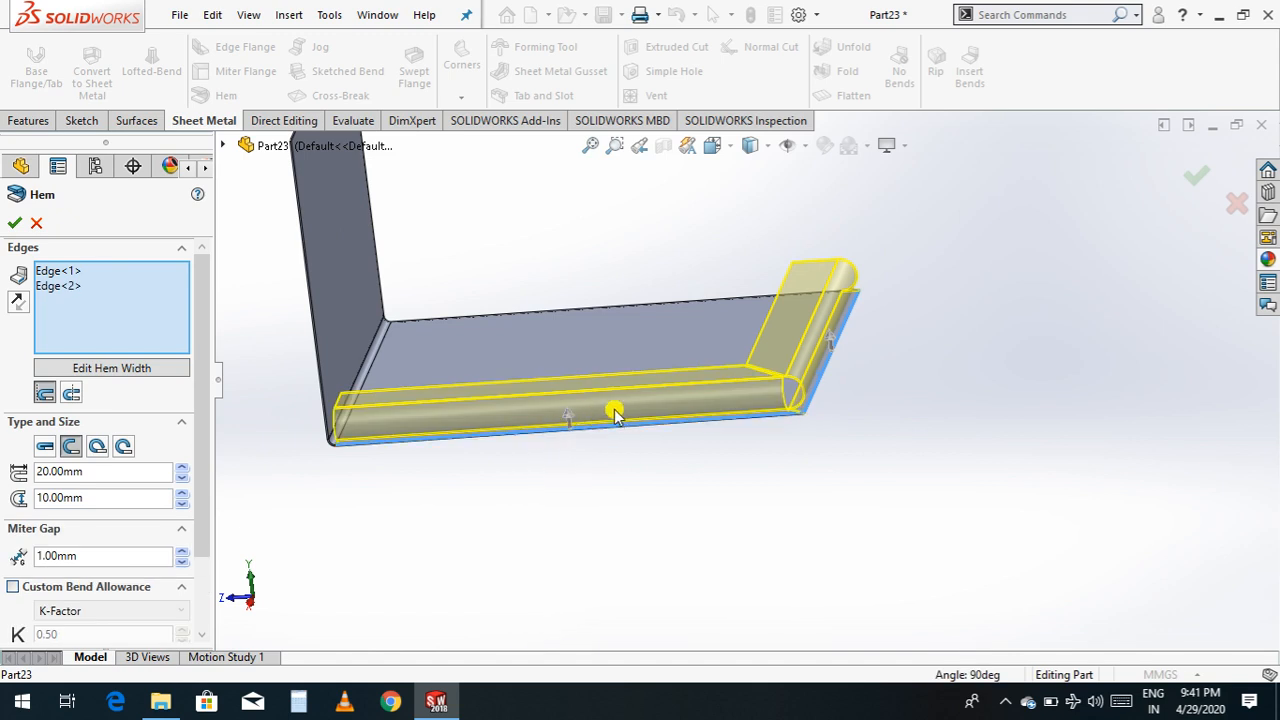
pyautogui.scroll(3, 498, 325)
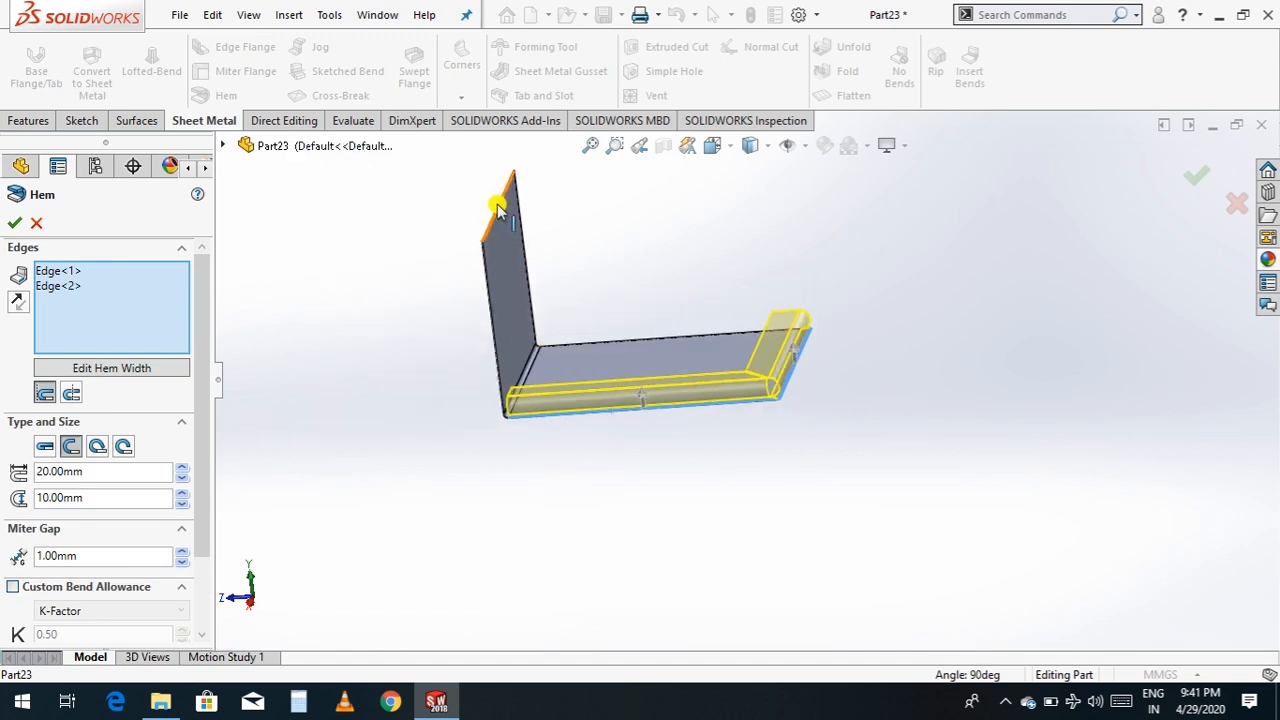
pyautogui.click(497, 207)
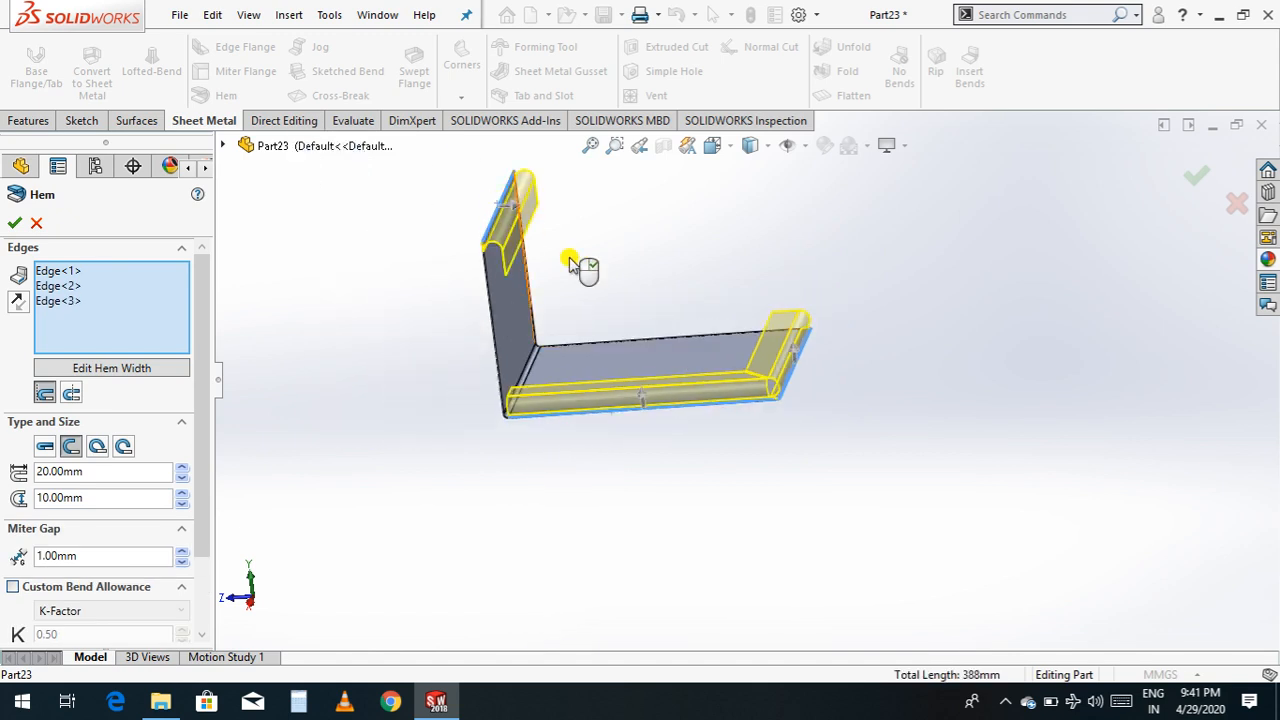
pyautogui.click(498, 352)
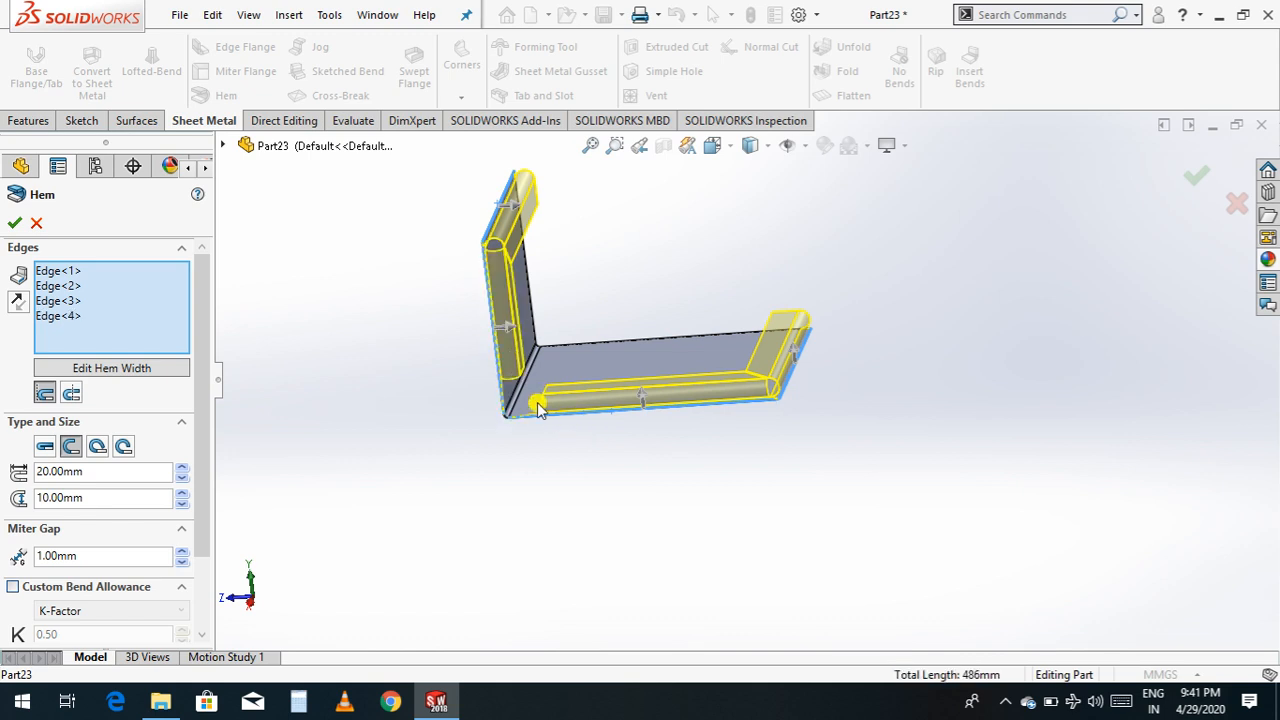
# Step: Remove the two long side edges from the hem's edge selection, keeping only the end edges of both legs
pyautogui.click(63, 316)
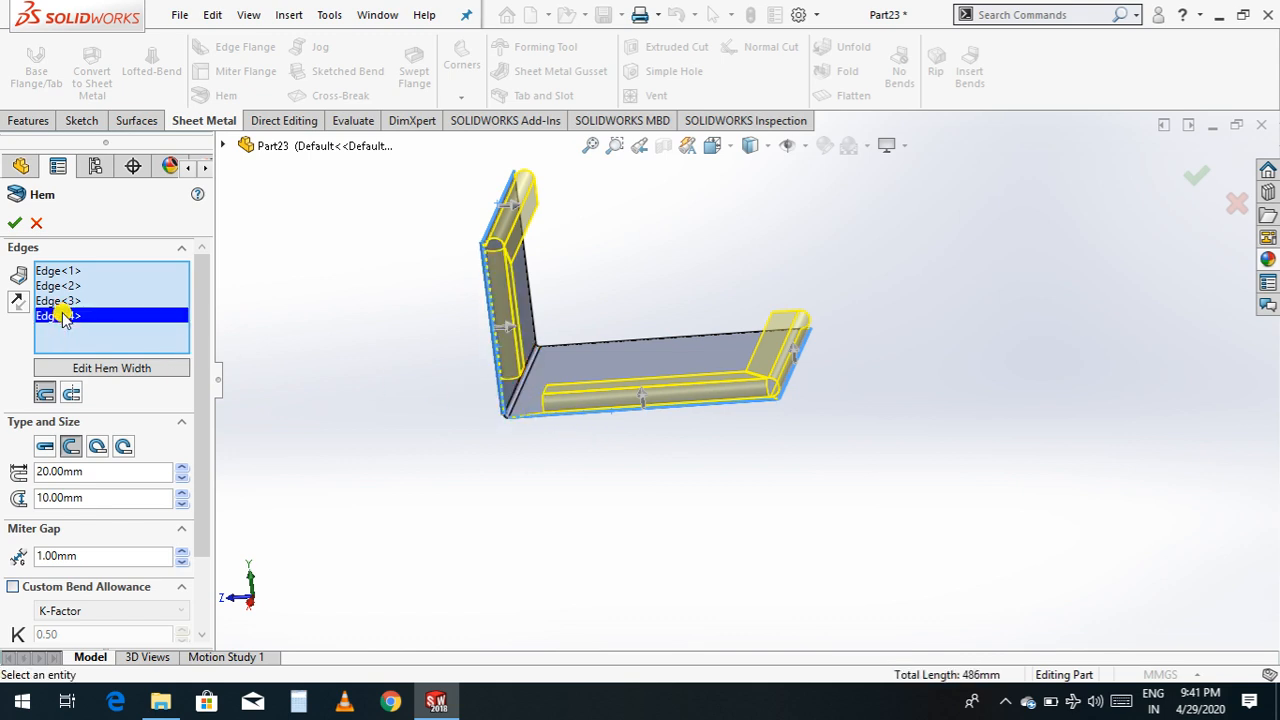
pyautogui.rightClick(63, 316)
pyautogui.click(110, 349)
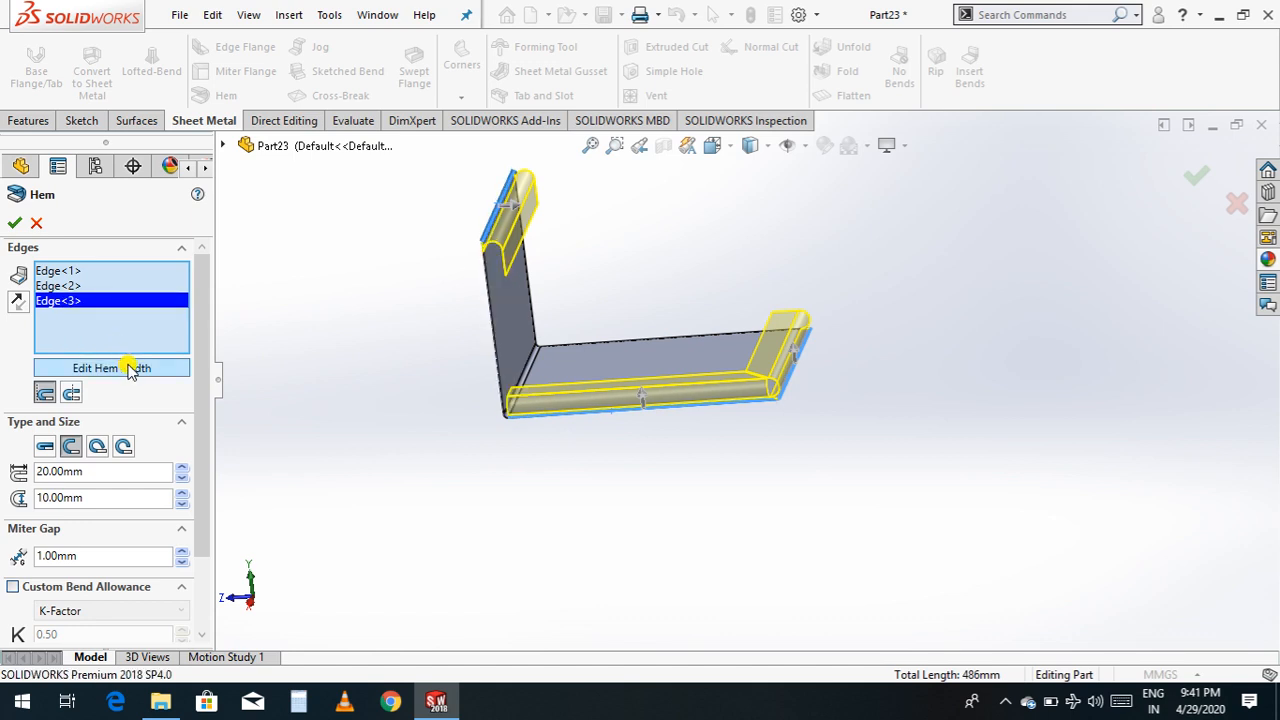
pyautogui.click(88, 287)
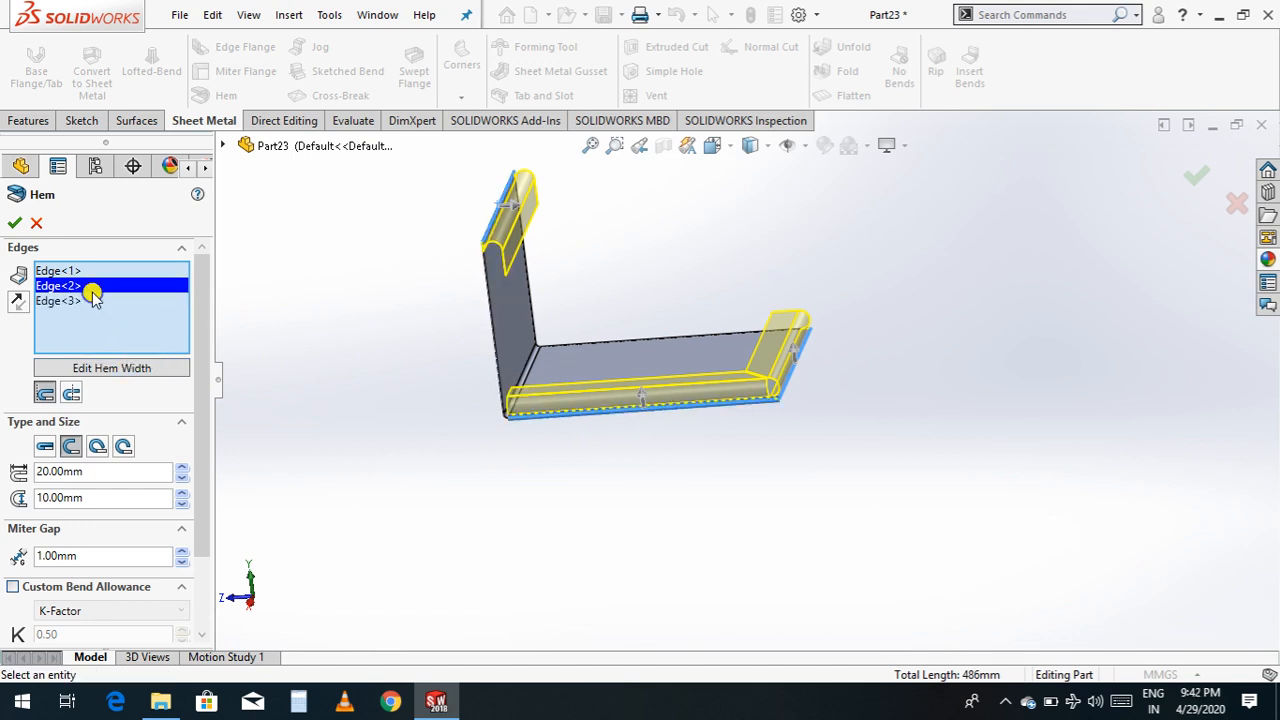
pyautogui.rightClick(94, 295)
pyautogui.click(135, 330)
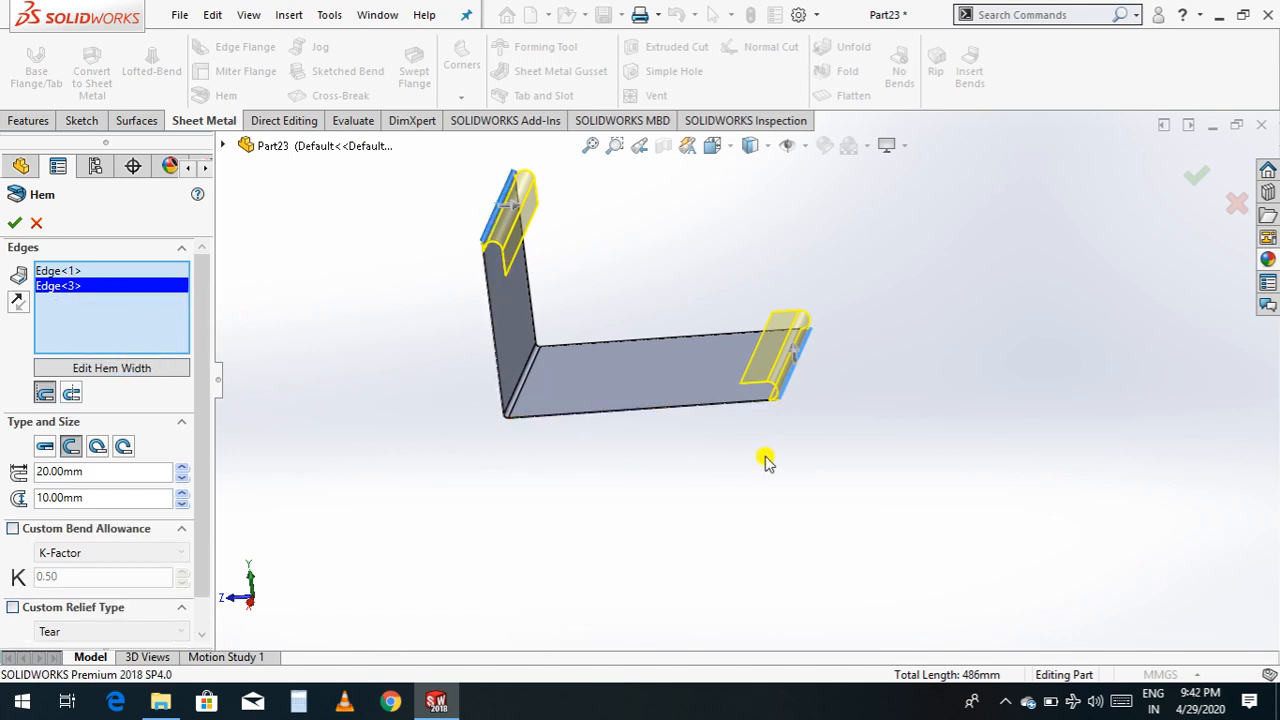
# Step: Compare the bend-outside and material-inside positions for the hem, and leave it at bend outside
pyautogui.click(70, 394)
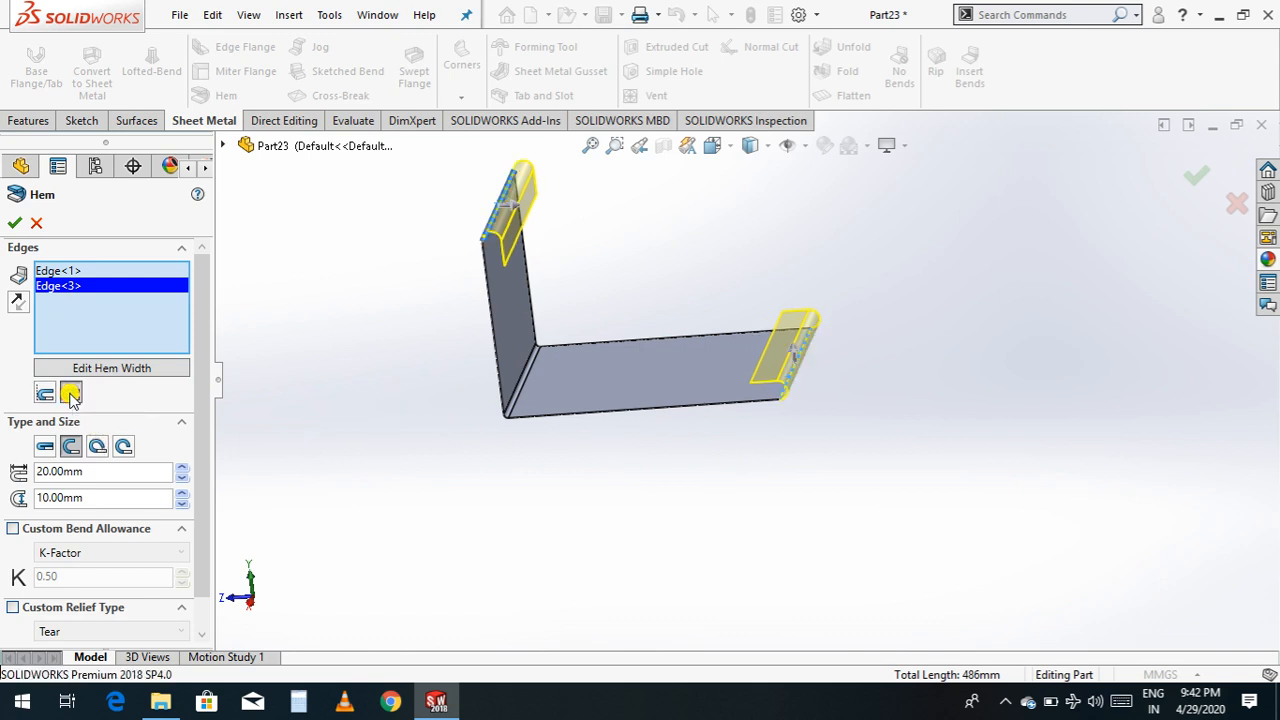
pyautogui.scroll(-5, 800, 380)
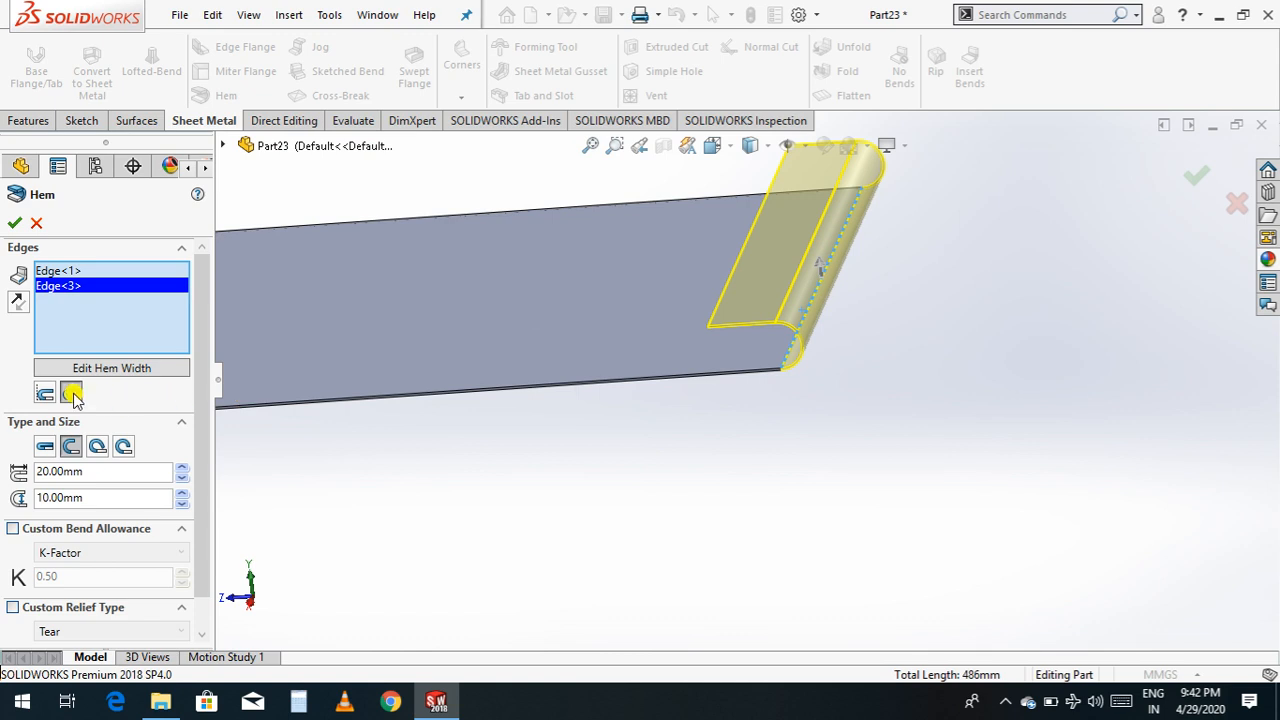
pyautogui.click(46, 393)
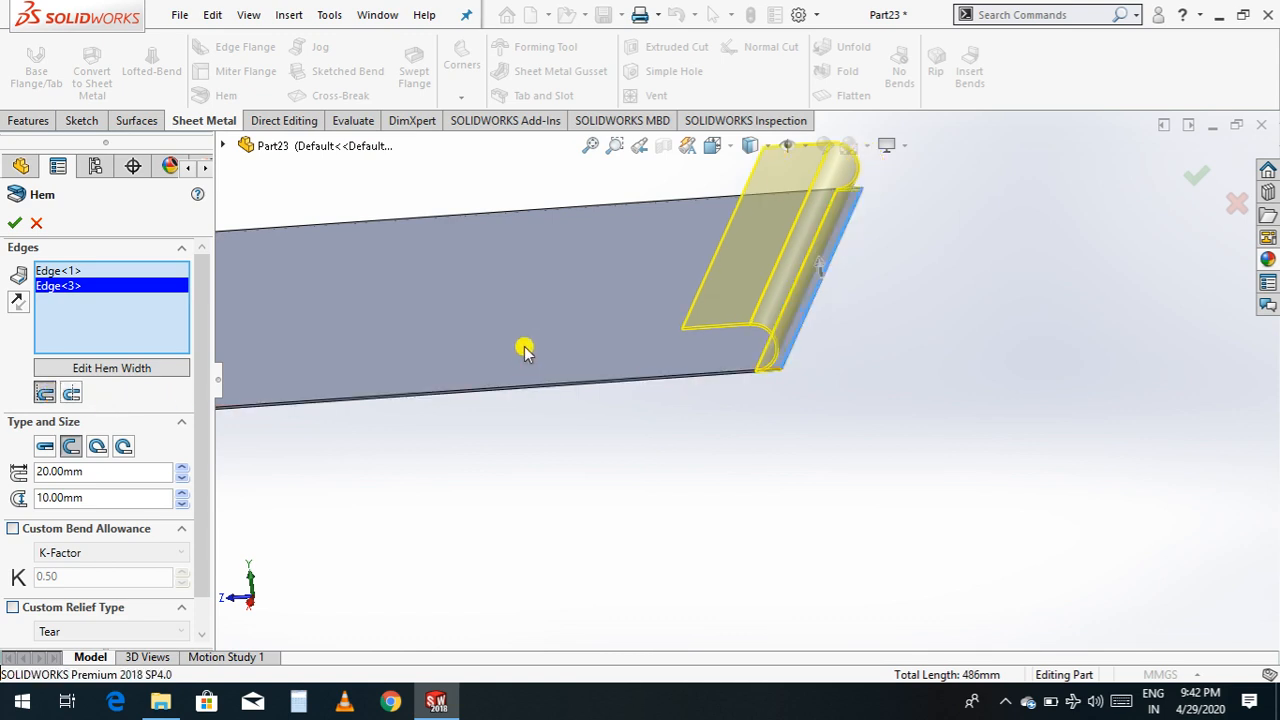
pyautogui.scroll(-3, 767, 352)
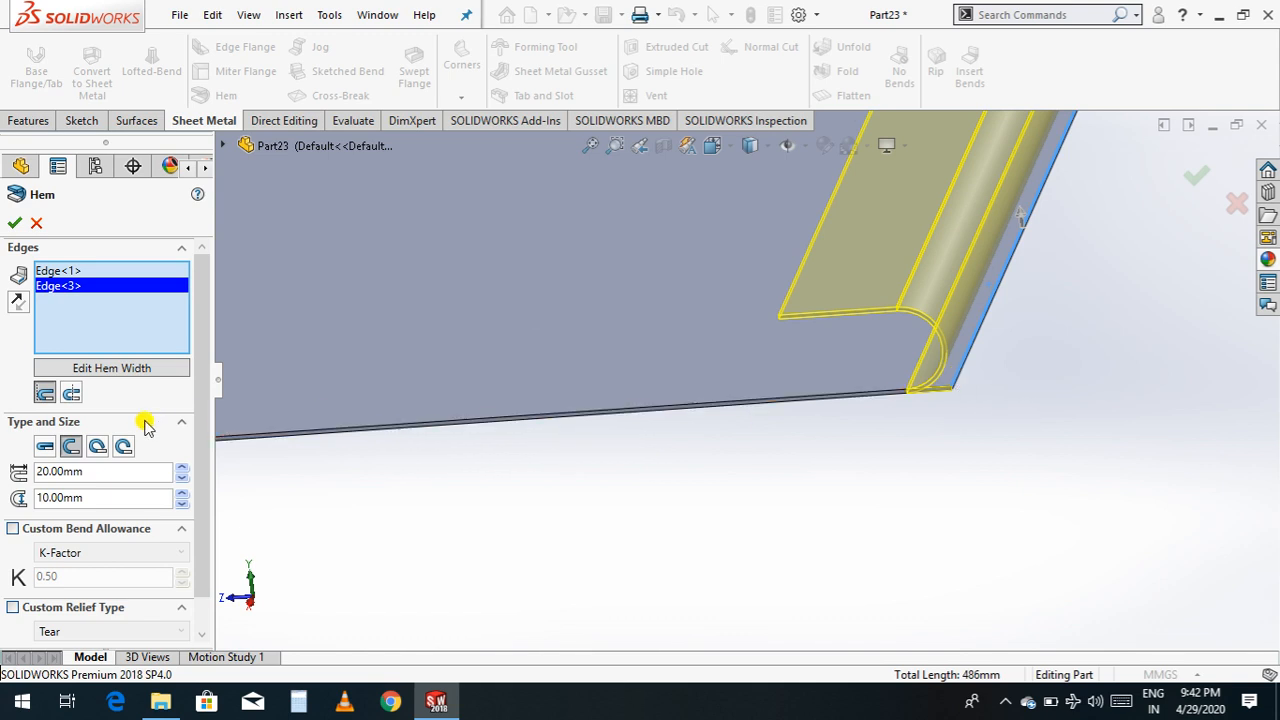
pyautogui.click(73, 393)
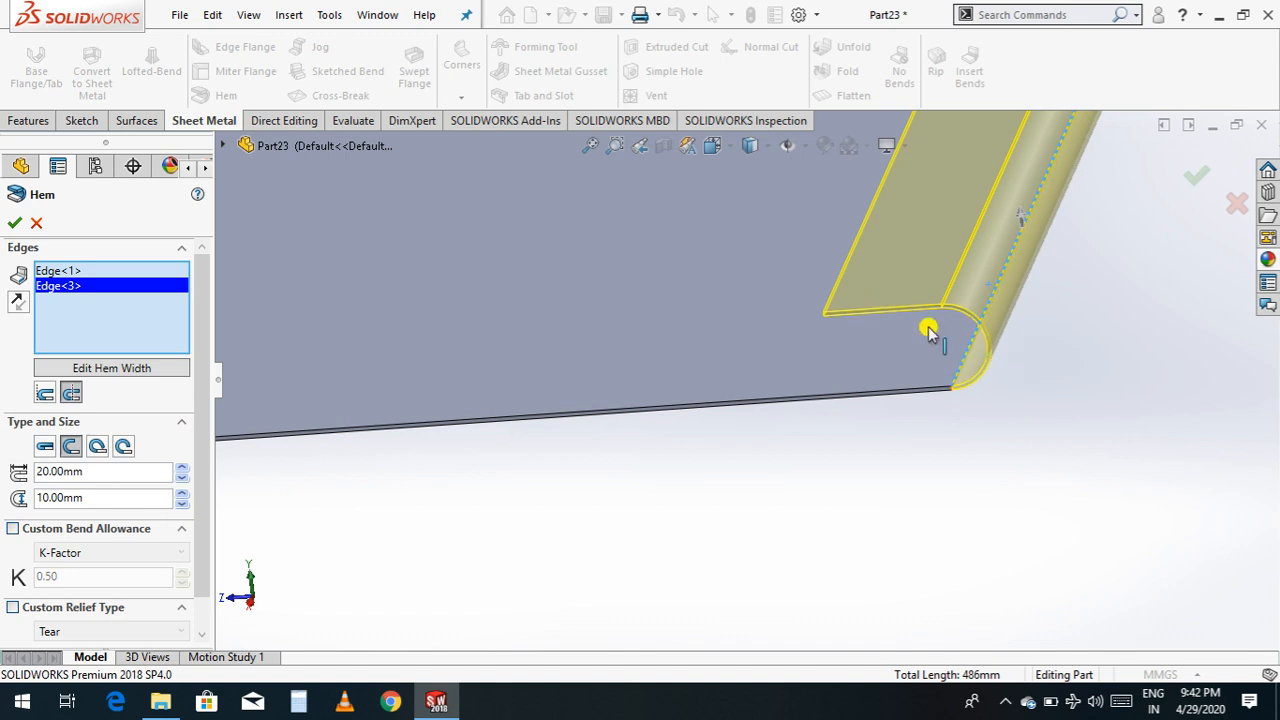
# Step: Preview the closed hem type close up at the horizontal leg's end, and return to the open type
pyautogui.click(42, 452)
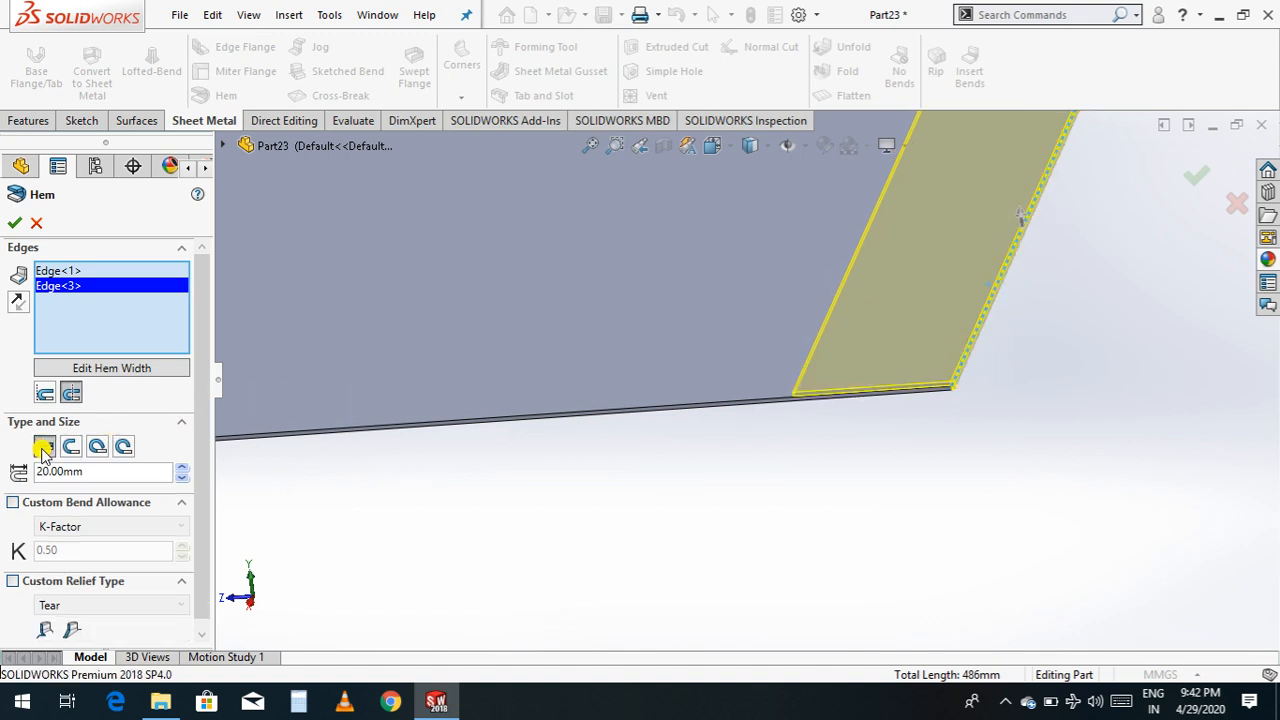
pyautogui.scroll(-3, 1078, 451)
pyautogui.scroll(-5, 803, 317)
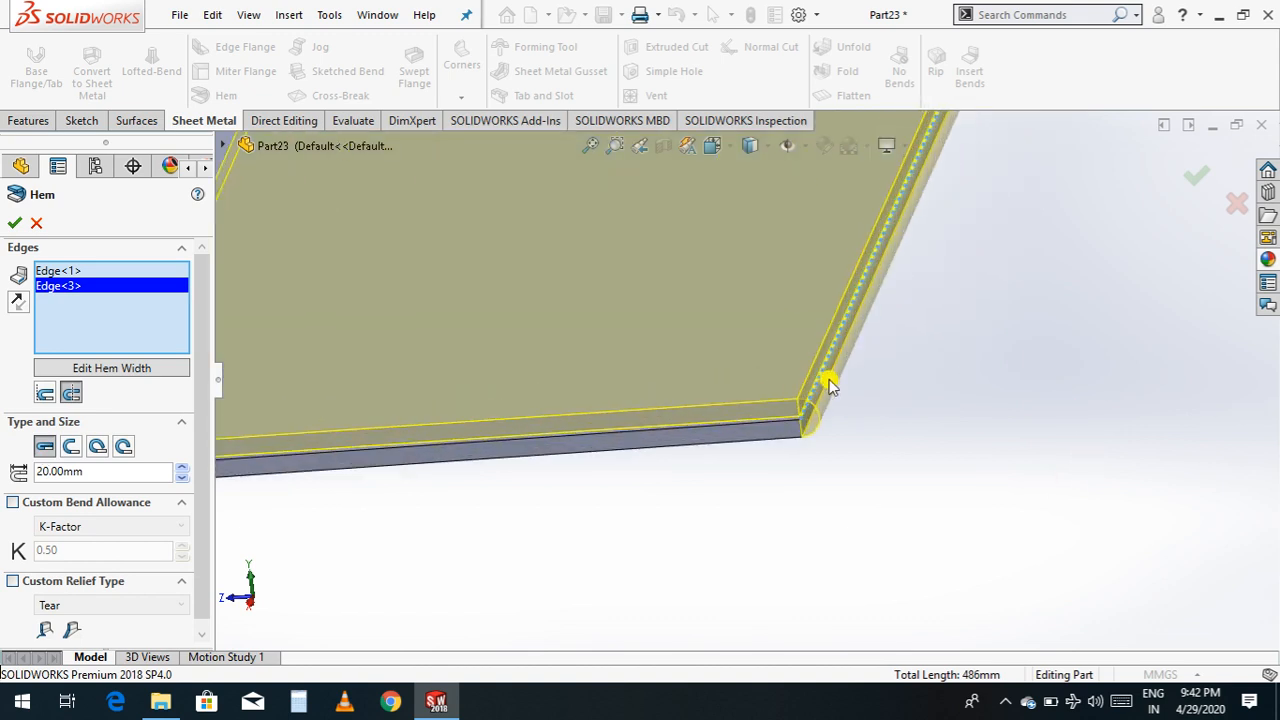
pyautogui.scroll(-1, 829, 390)
pyautogui.scroll(-4, 752, 456)
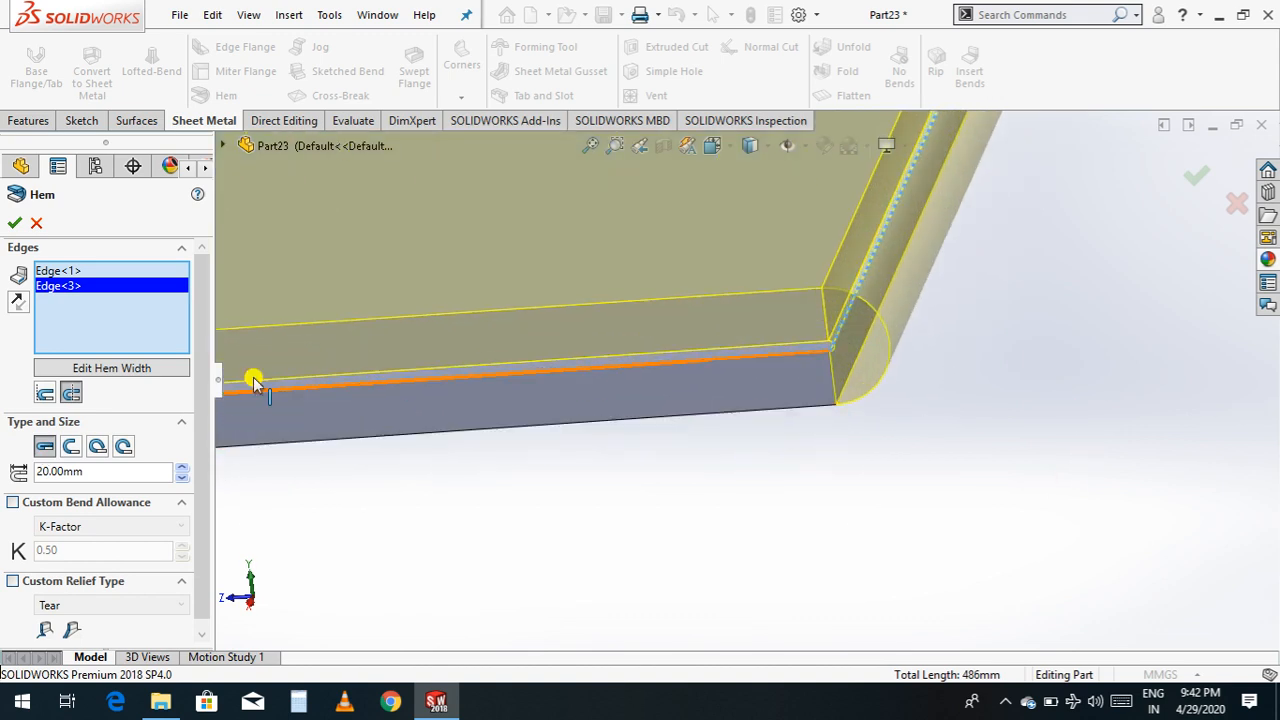
pyautogui.click(70, 446)
pyautogui.scroll(4, 566, 600)
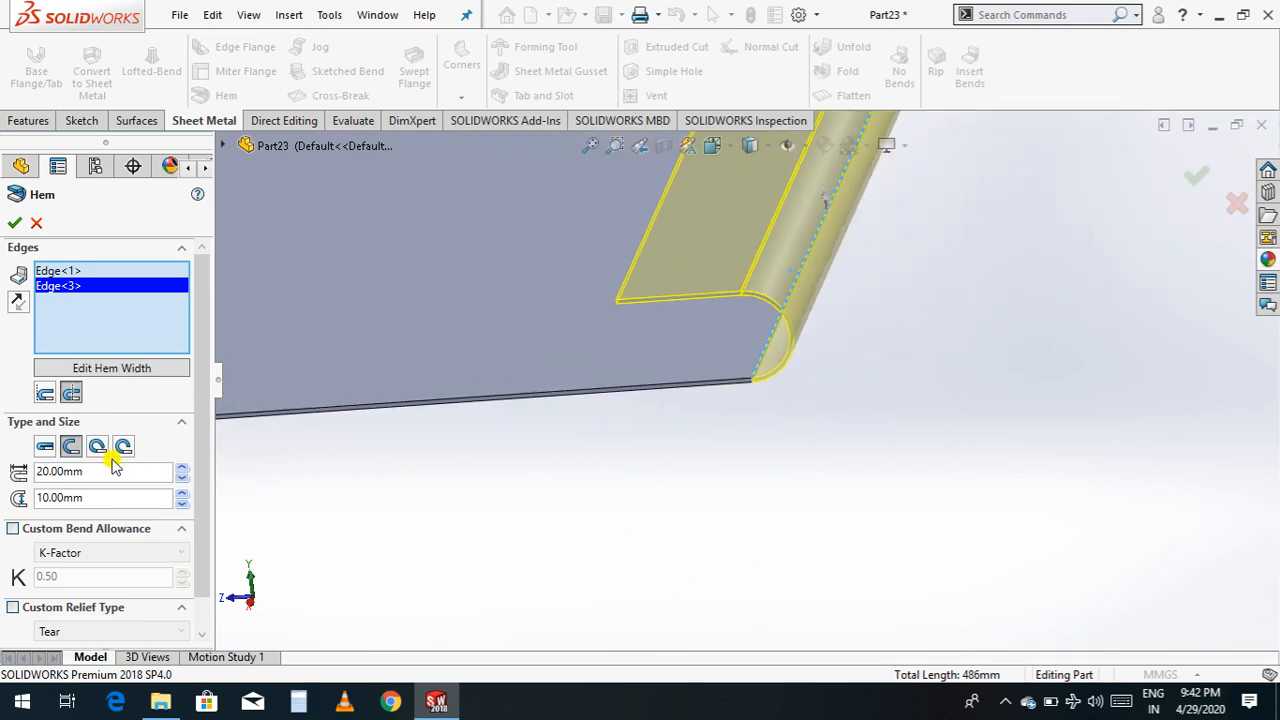
# Step: Try the teardrop and rolled hem types on the two end edges, and return to the open type
pyautogui.click(97, 446)
pyautogui.scroll(5, 713, 530)
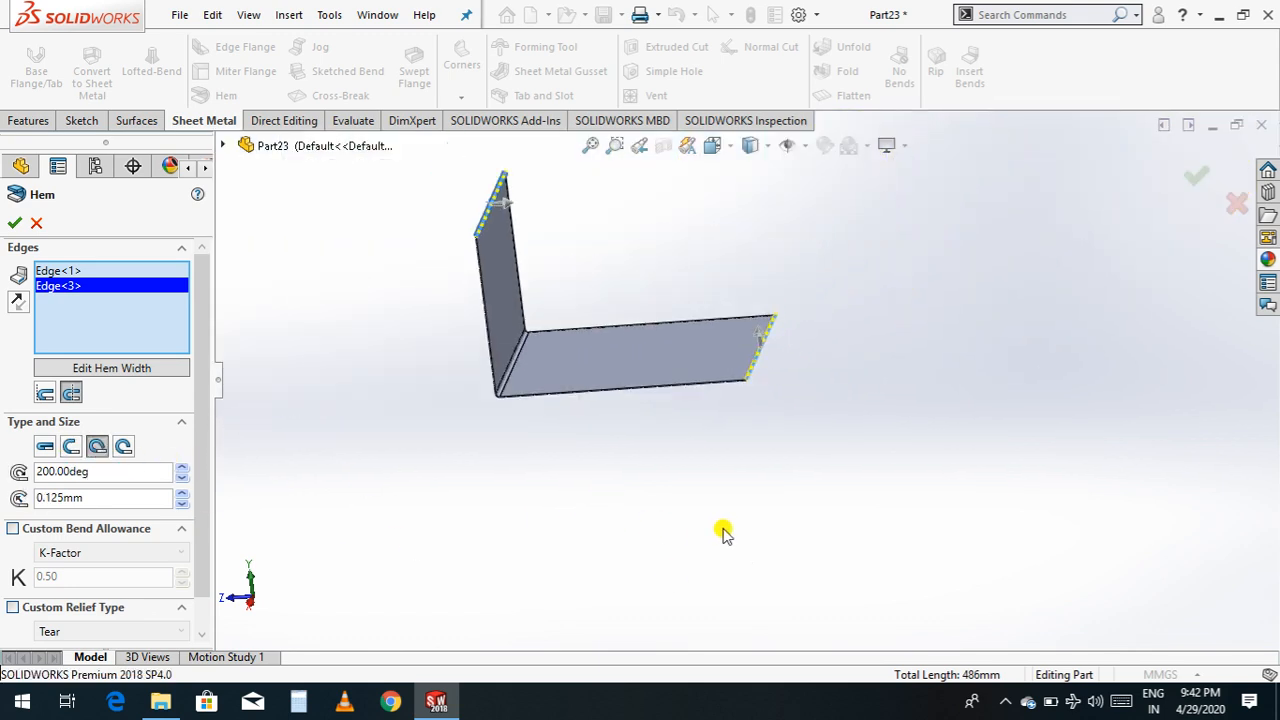
pyautogui.scroll(-8, 788, 380)
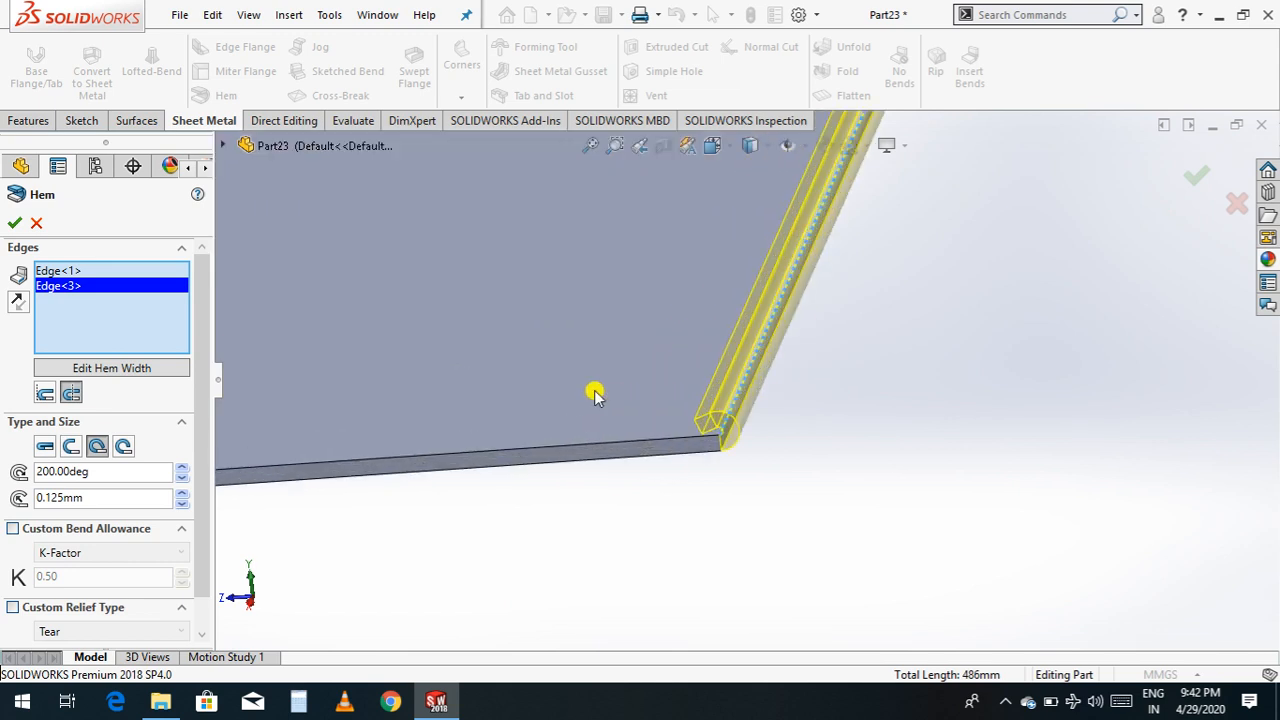
pyautogui.scroll(-3, 733, 470)
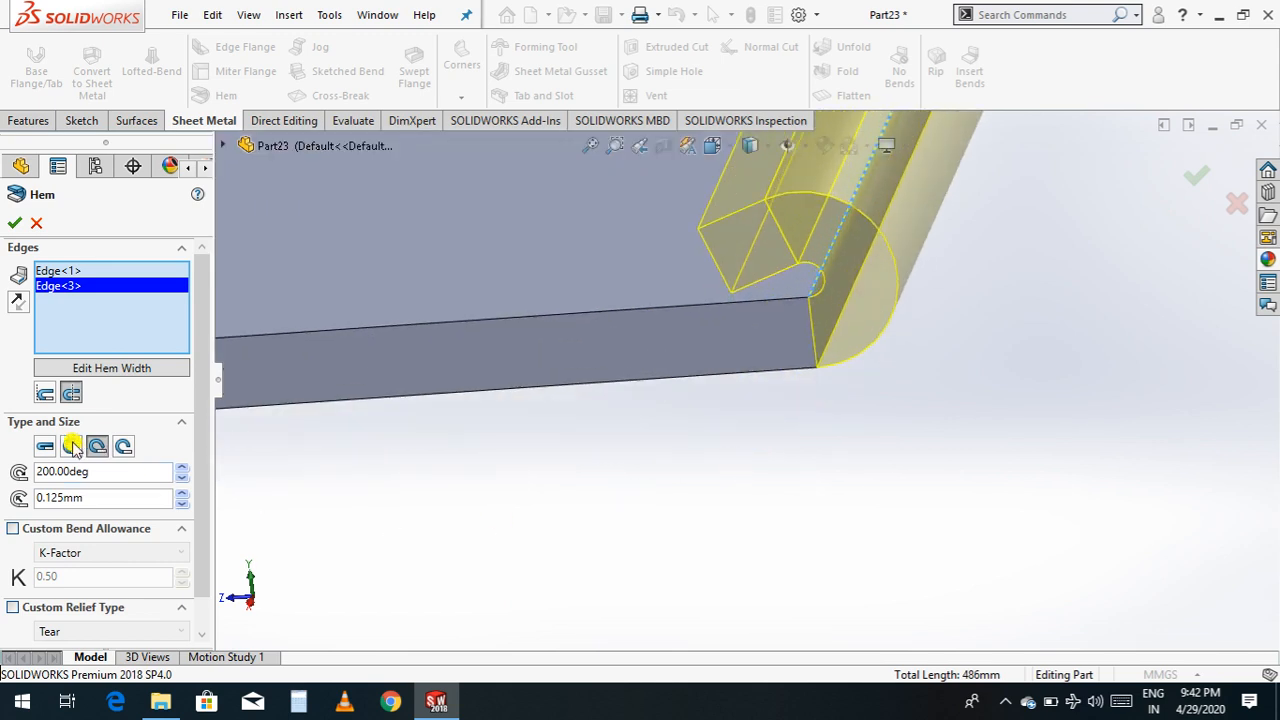
pyautogui.click(123, 446)
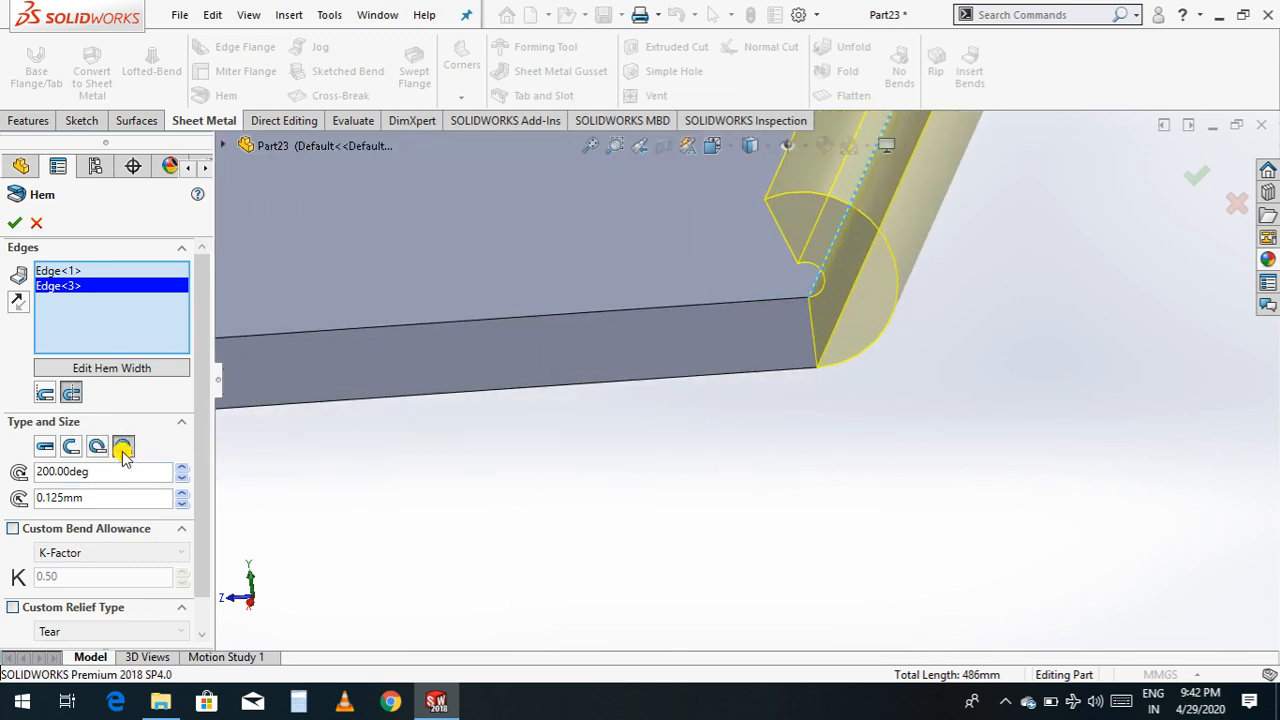
pyautogui.click(97, 446)
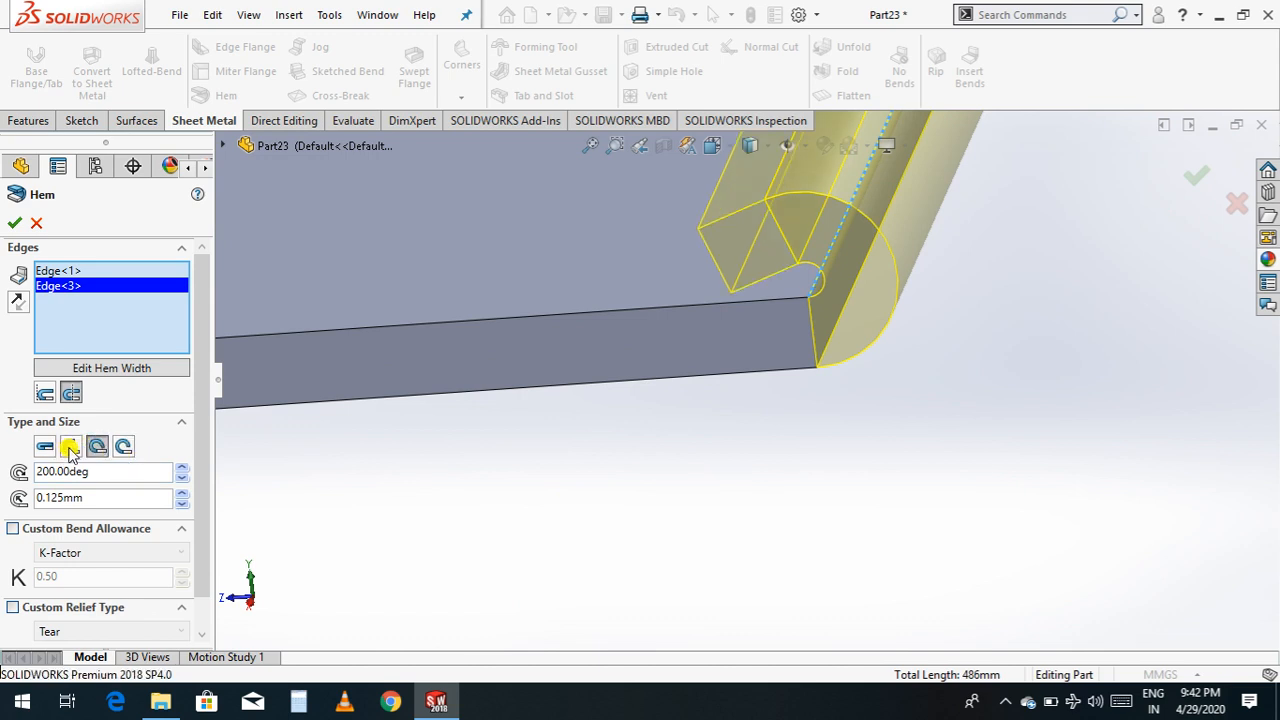
pyautogui.click(70, 447)
pyautogui.scroll(12, 546, 557)
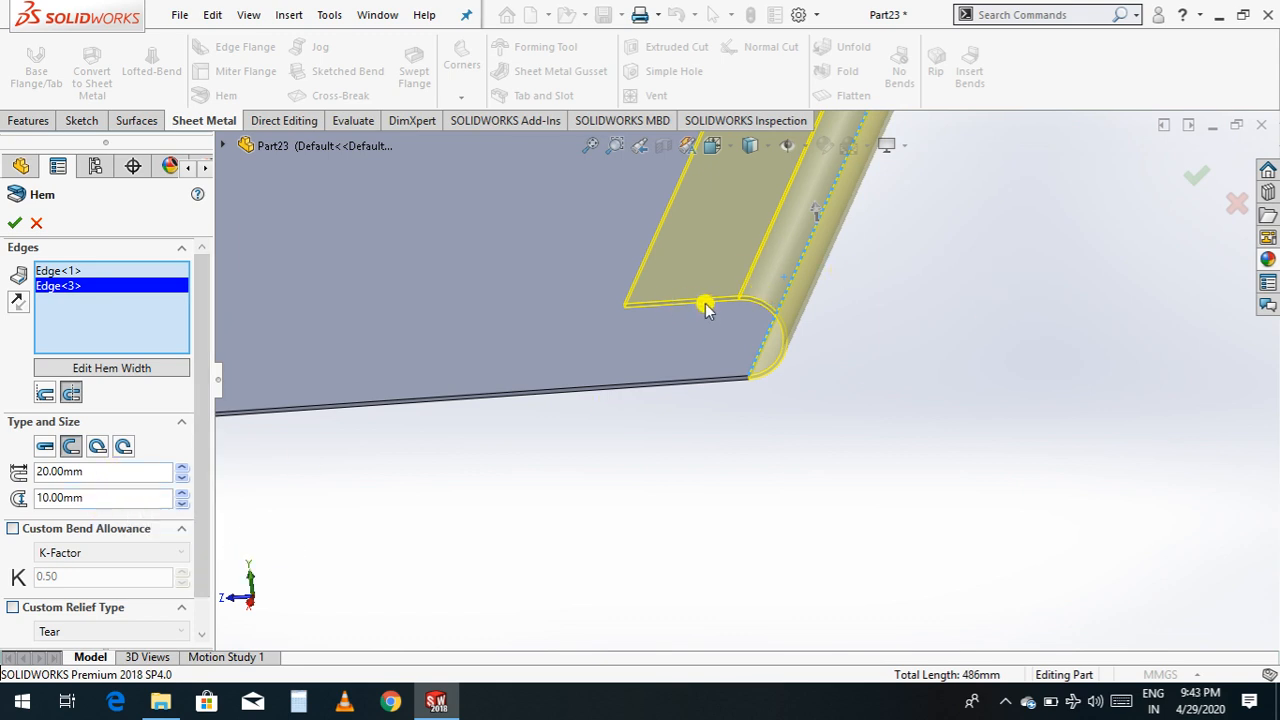
# Step: Set the open hem's length to 60 mm
pyautogui.click(180, 469)
pyautogui.click(180, 469)
pyautogui.click(180, 469)
pyautogui.click(180, 469)
pyautogui.scroll(5, 679, 455)
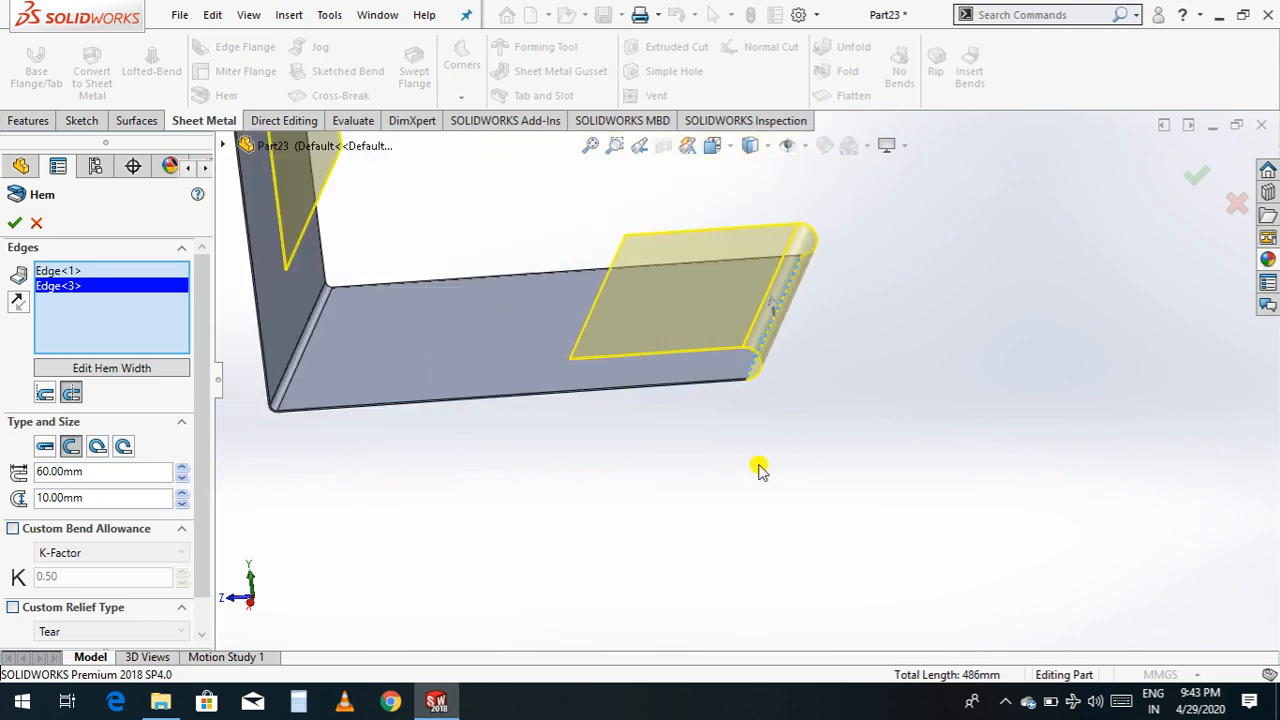
pyautogui.scroll(1, 760, 470)
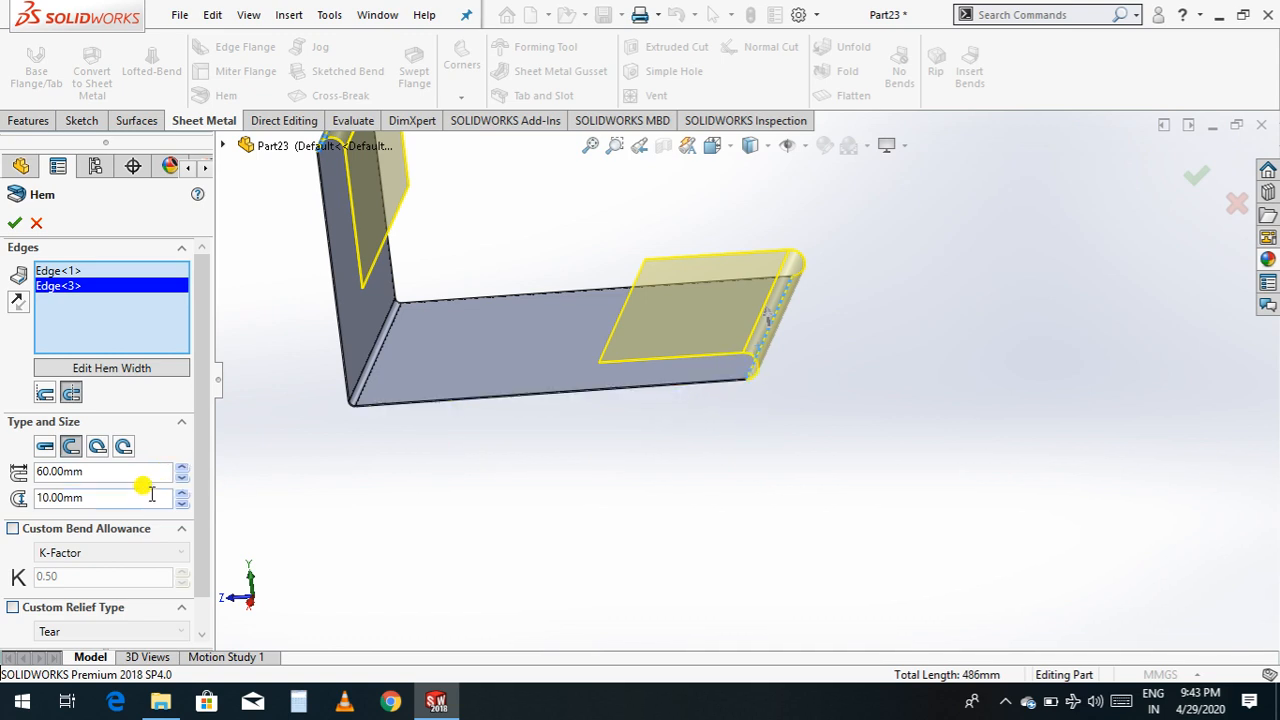
# Step: Set the open hem's gap distance to 40 mm and create the hem on both end edges
pyautogui.click(182, 493)
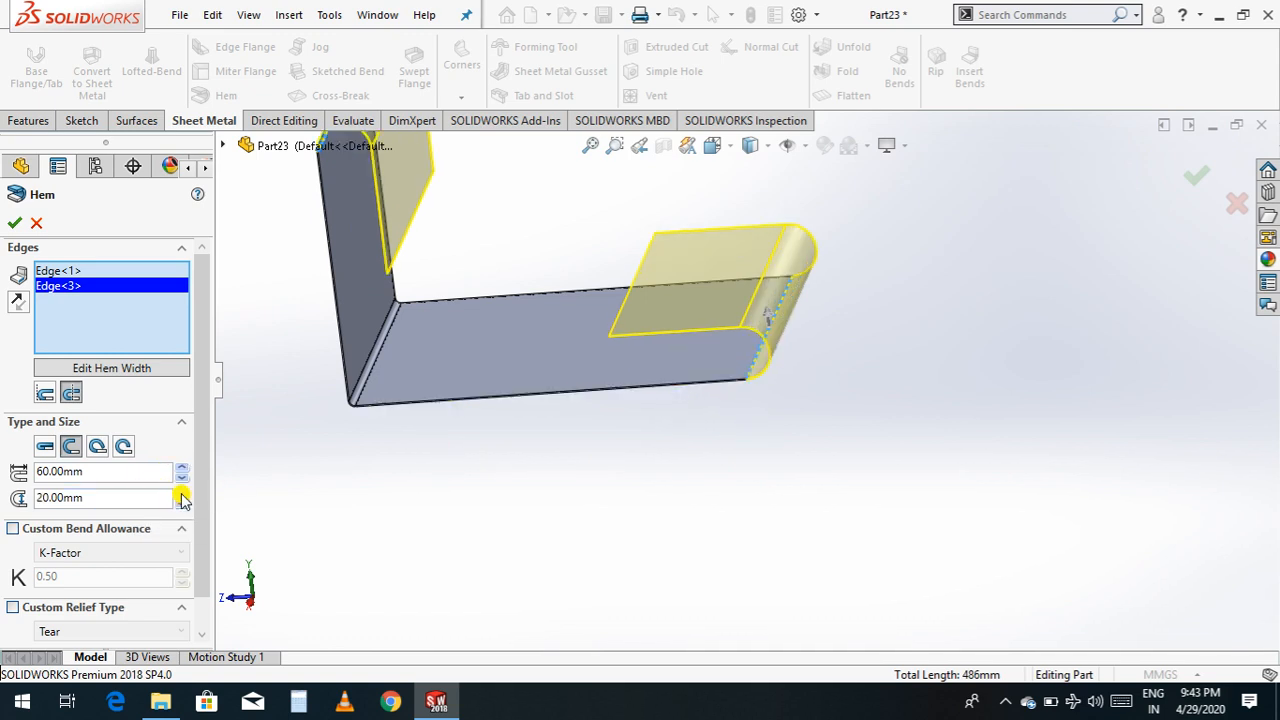
pyautogui.click(182, 493)
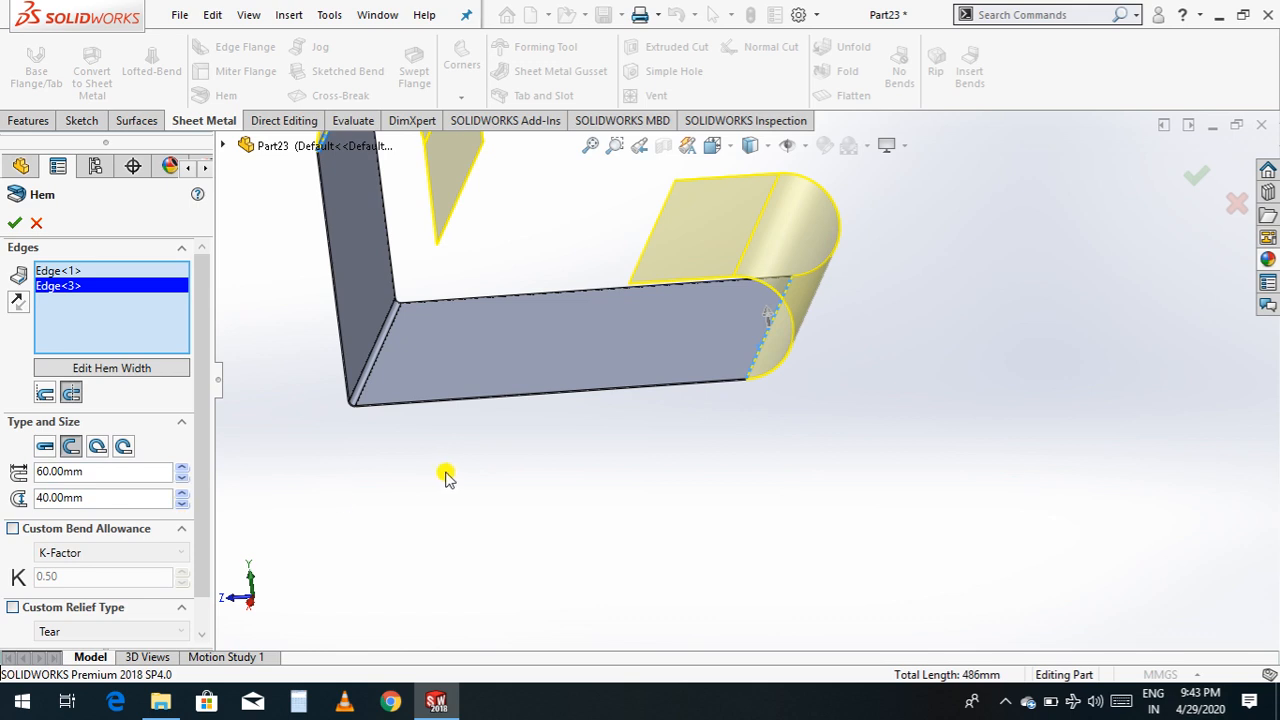
pyautogui.scroll(3, 446, 473)
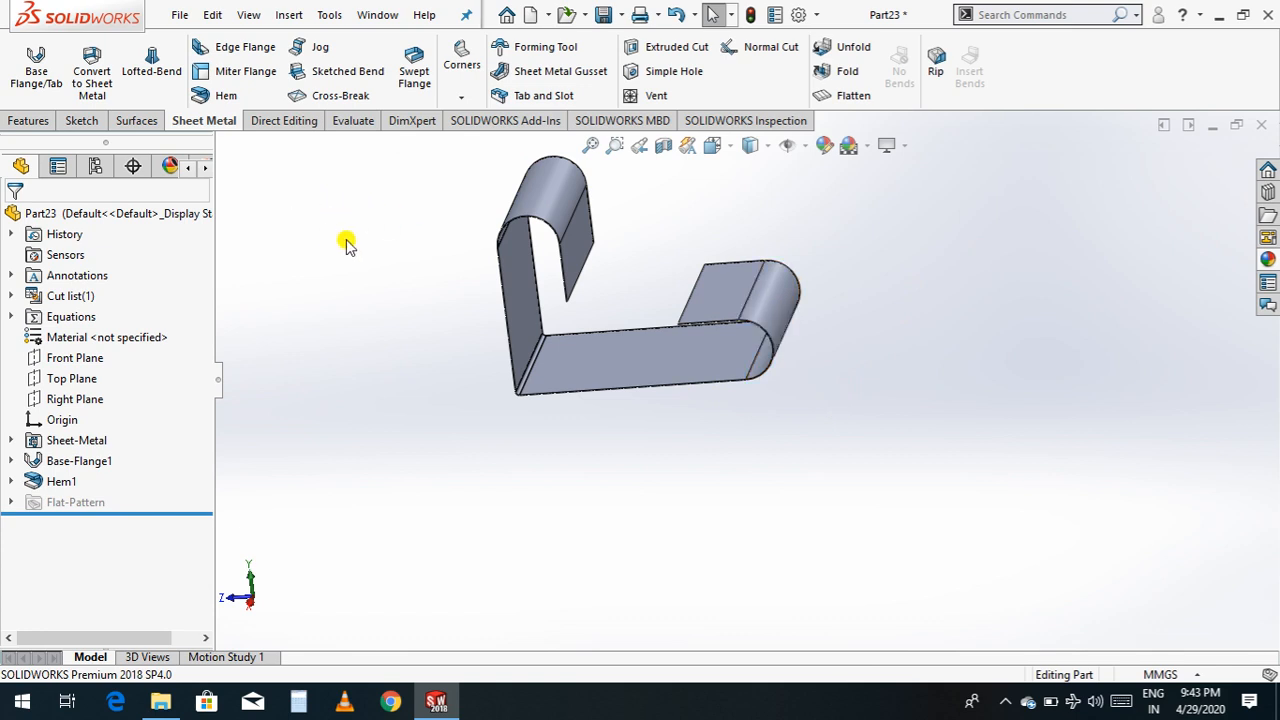
# Step: Close the part without saving its changes
pyautogui.click(1259, 127)
pyautogui.click(628, 372)
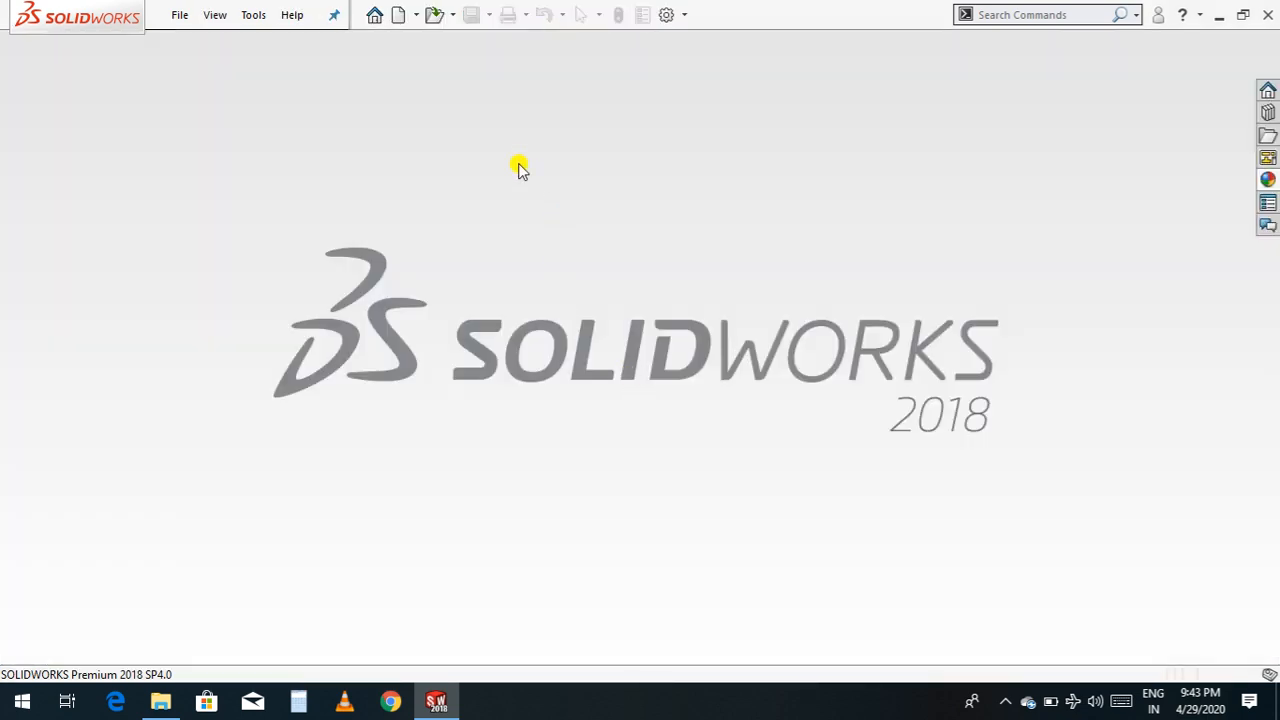
# Step: Create a new part document and start a sketch on the Right Plane
pyautogui.click(399, 16)
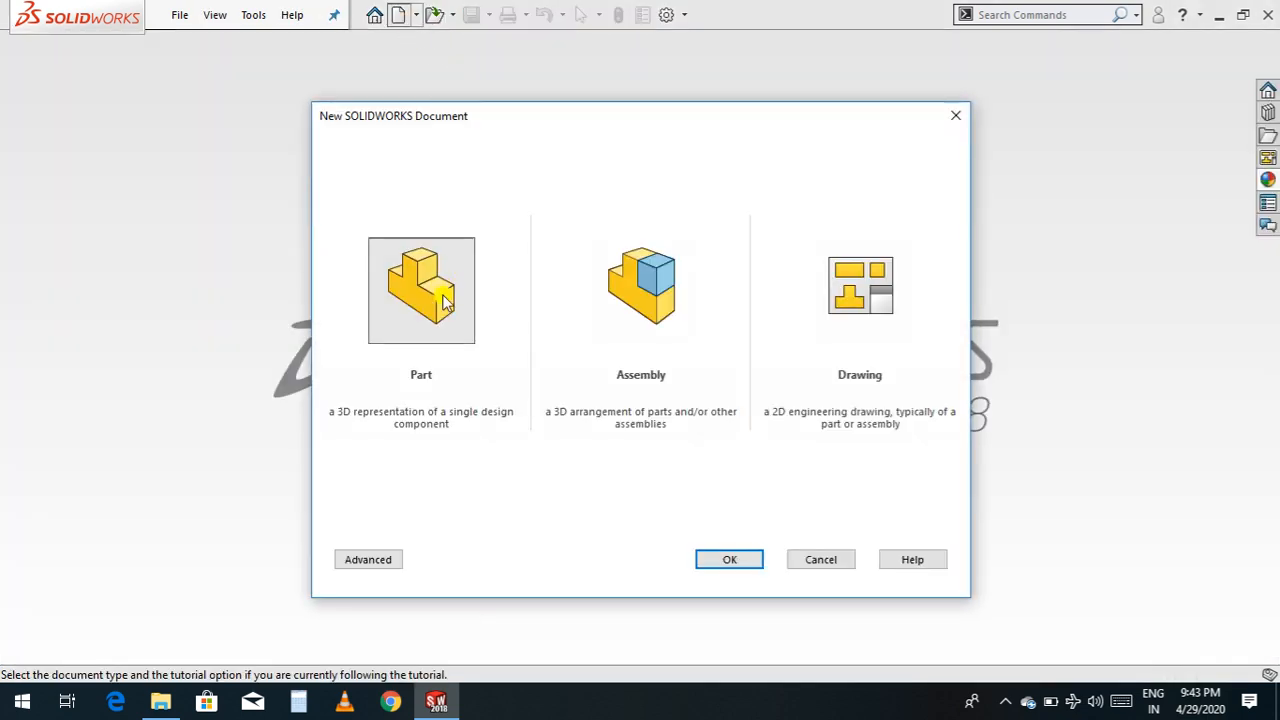
pyautogui.doubleClick(448, 307)
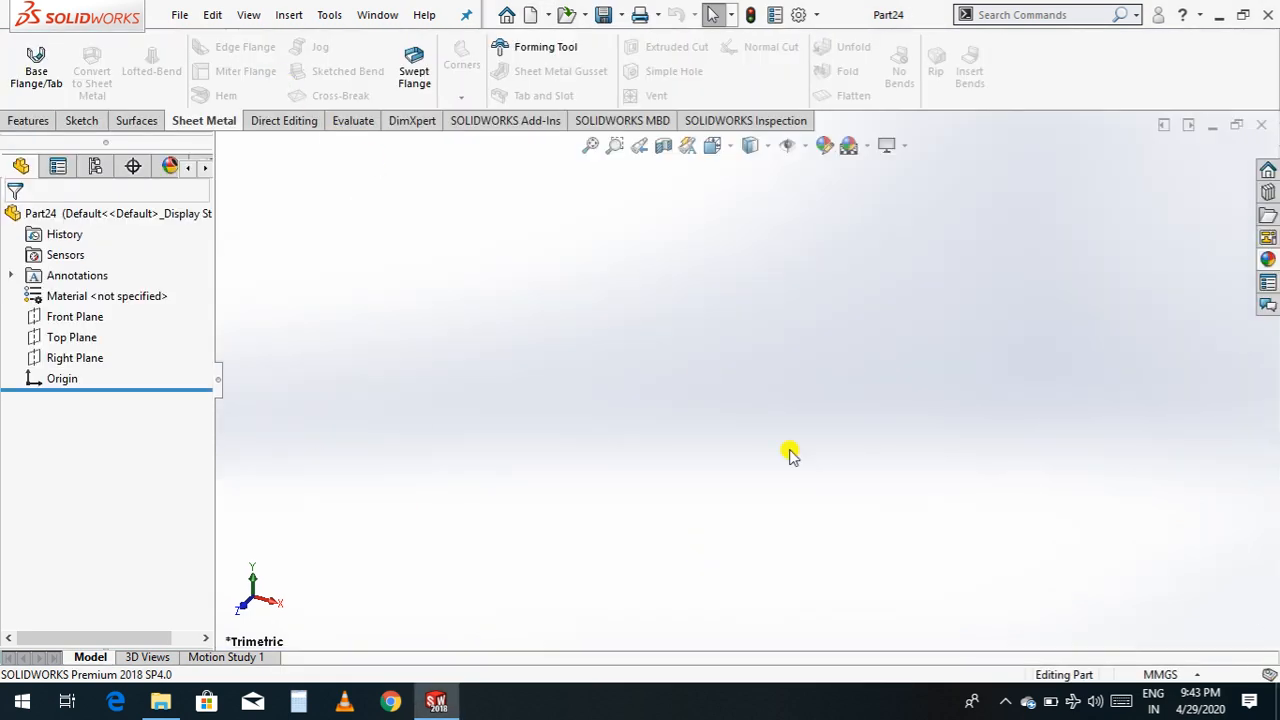
pyautogui.click(62, 357)
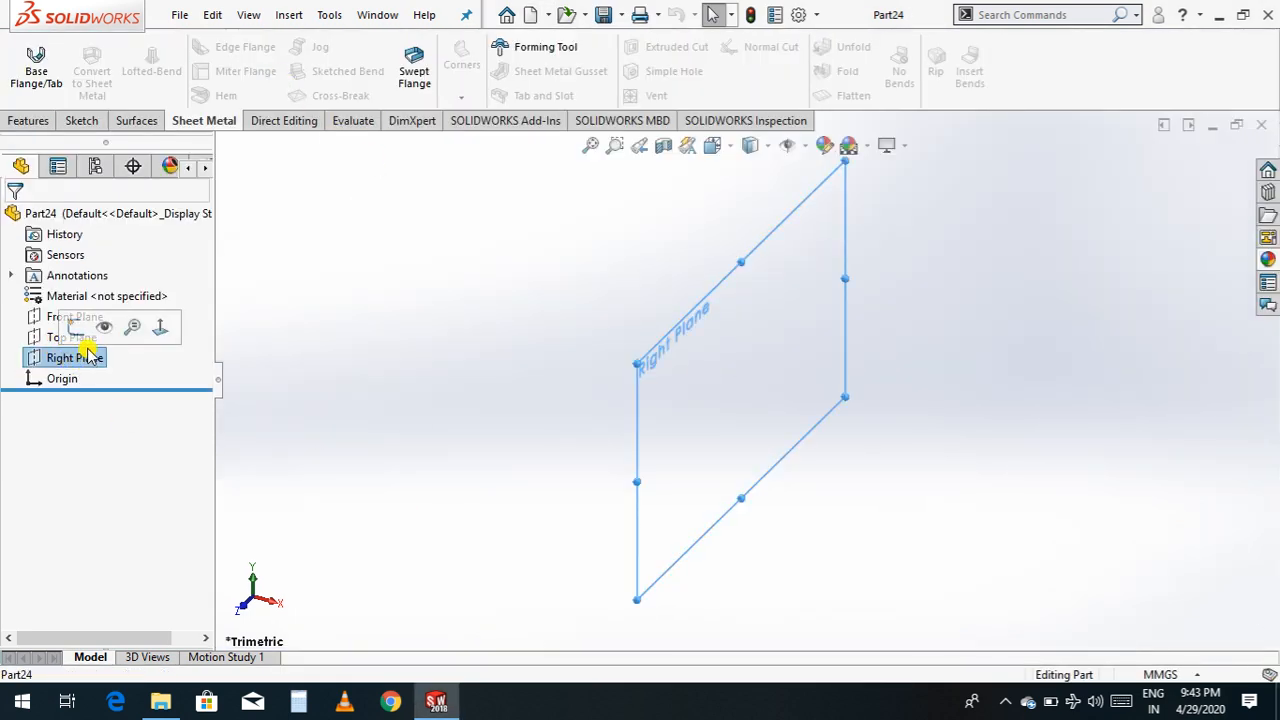
pyautogui.click(83, 326)
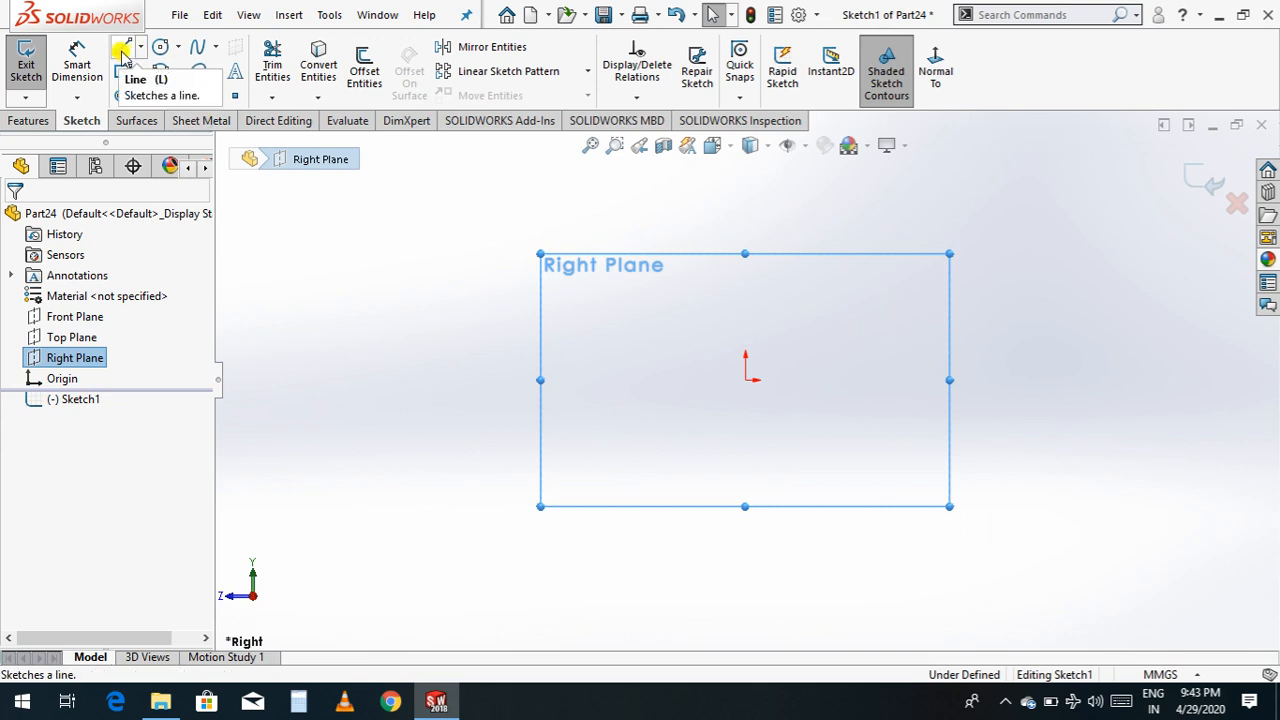
# Step: Sketch a center rectangle about 89 mm high on the origin and make it a base flange 0.50 mm thick
pyautogui.click(122, 74)
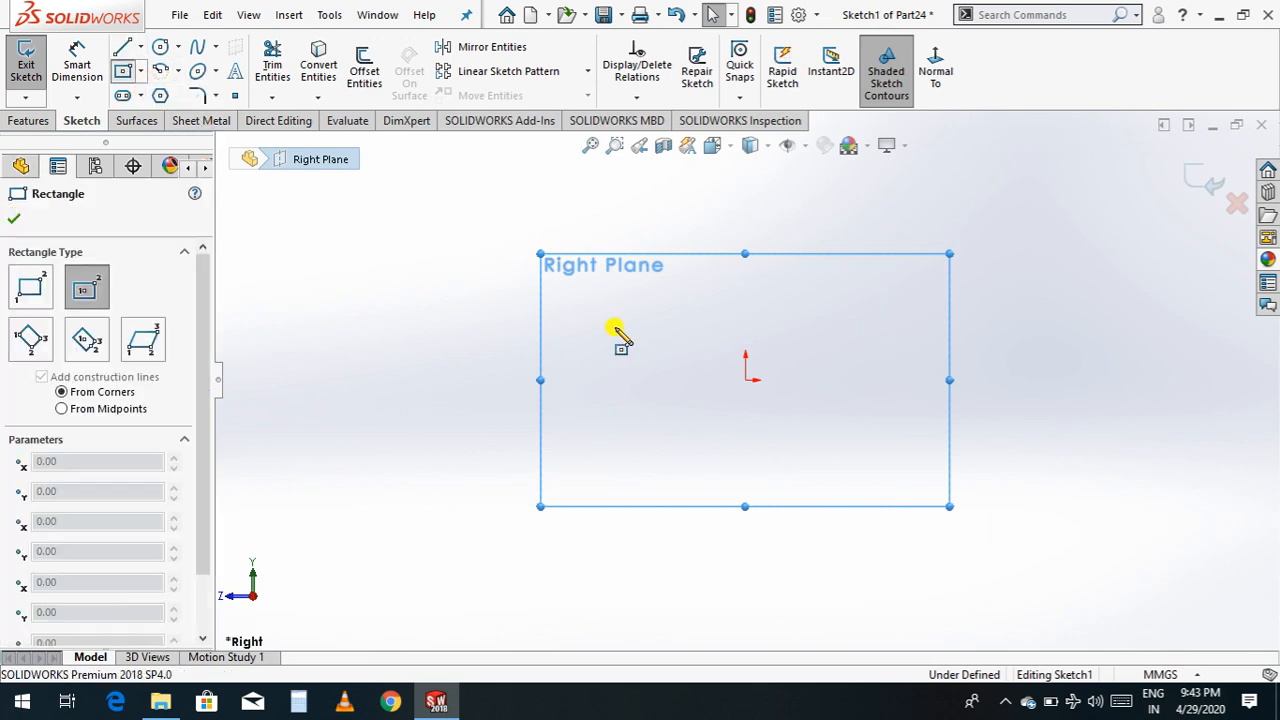
pyautogui.click(745, 380)
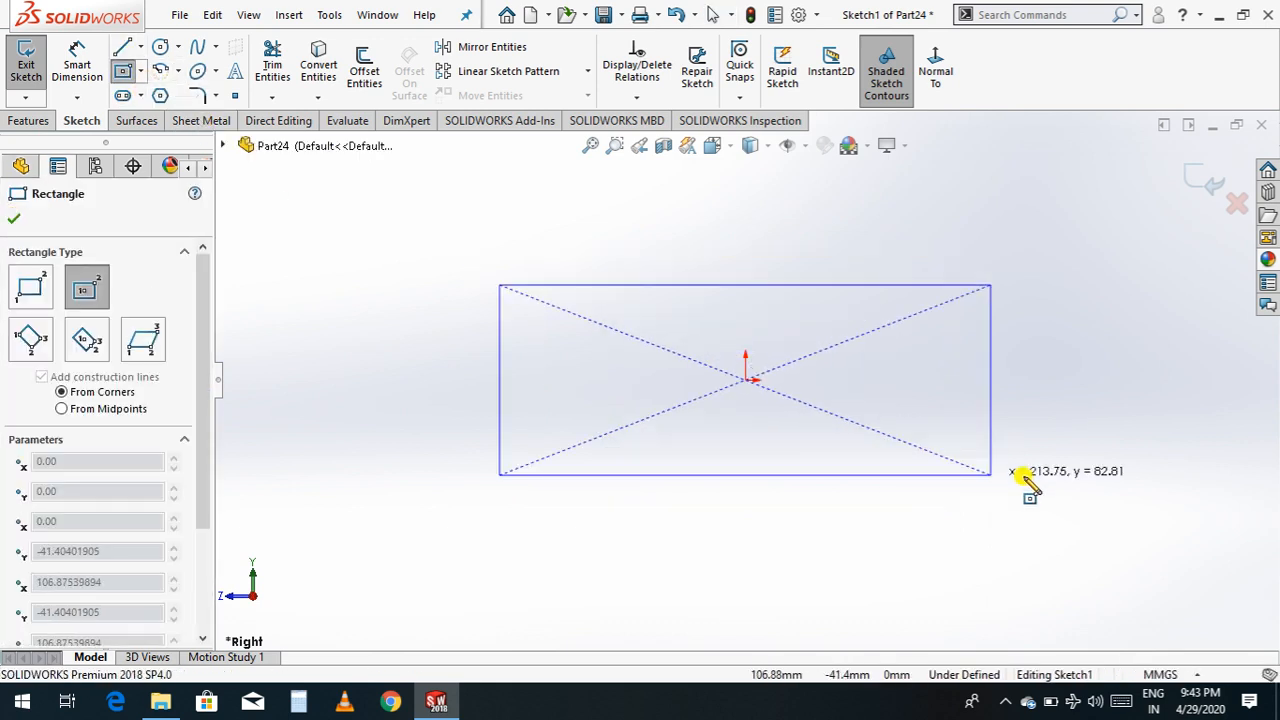
pyautogui.click(1064, 482)
pyautogui.click(1205, 188)
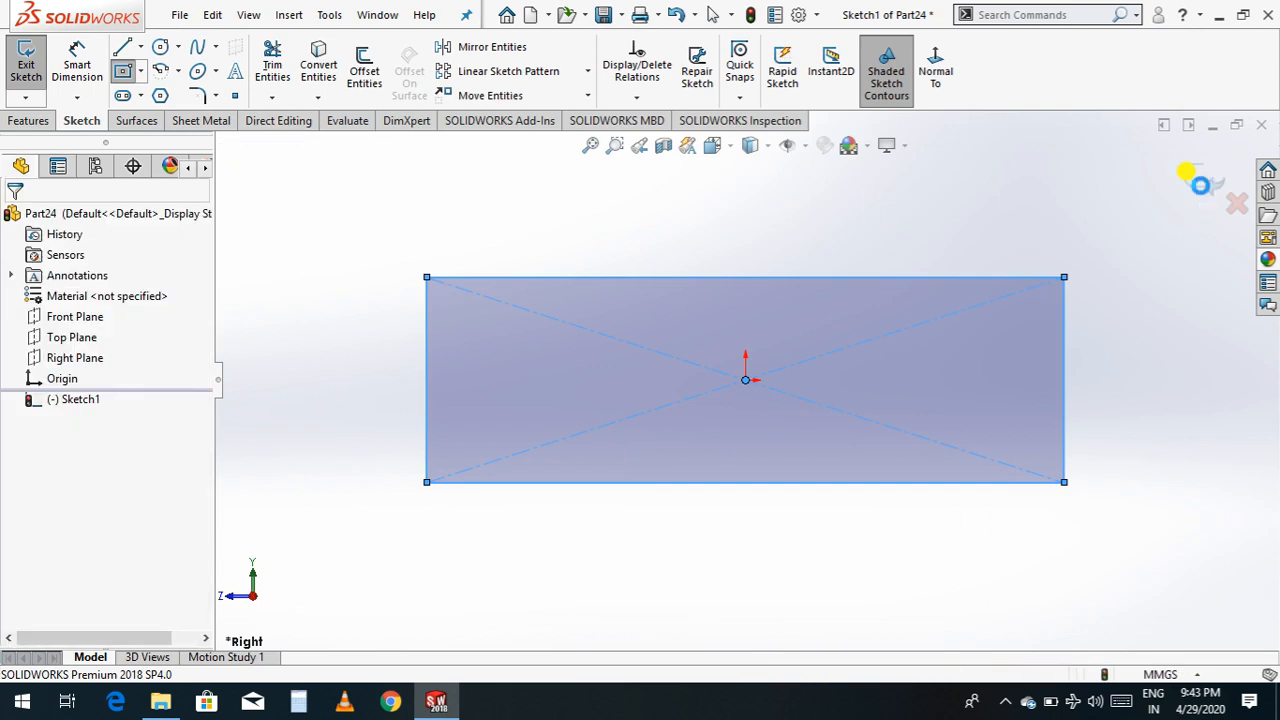
pyautogui.click(58, 80)
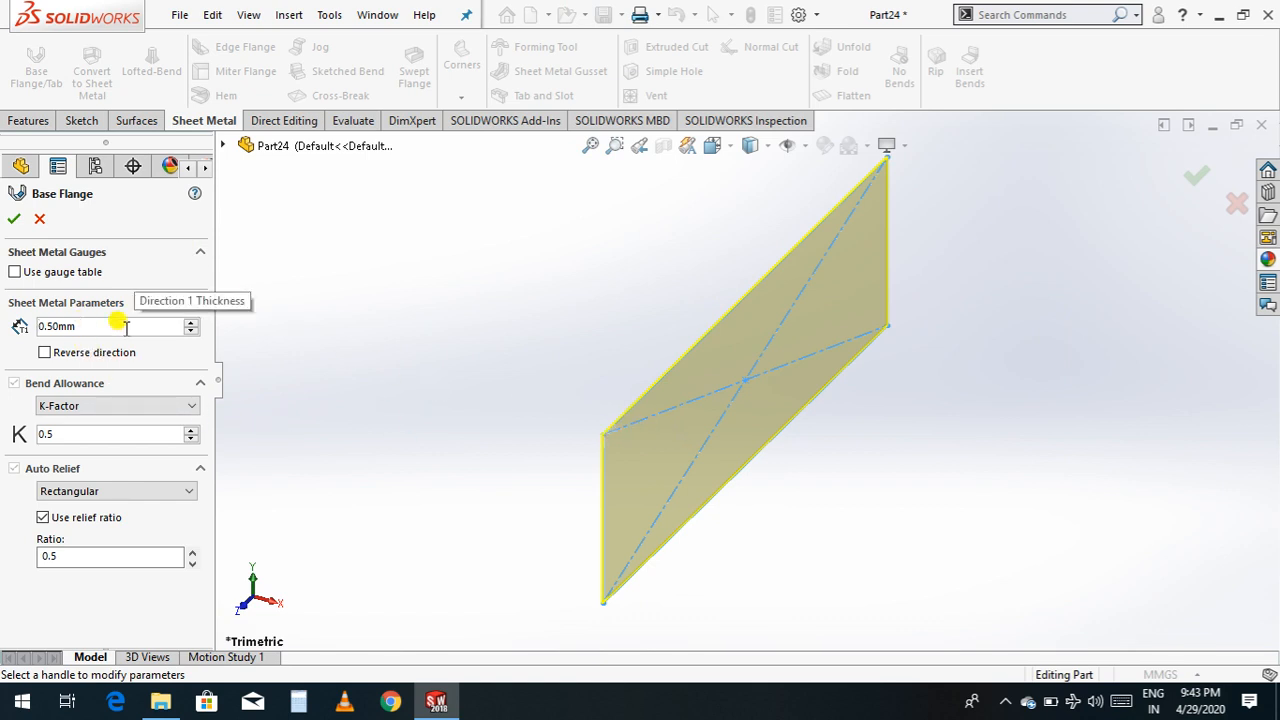
pyautogui.click(14, 219)
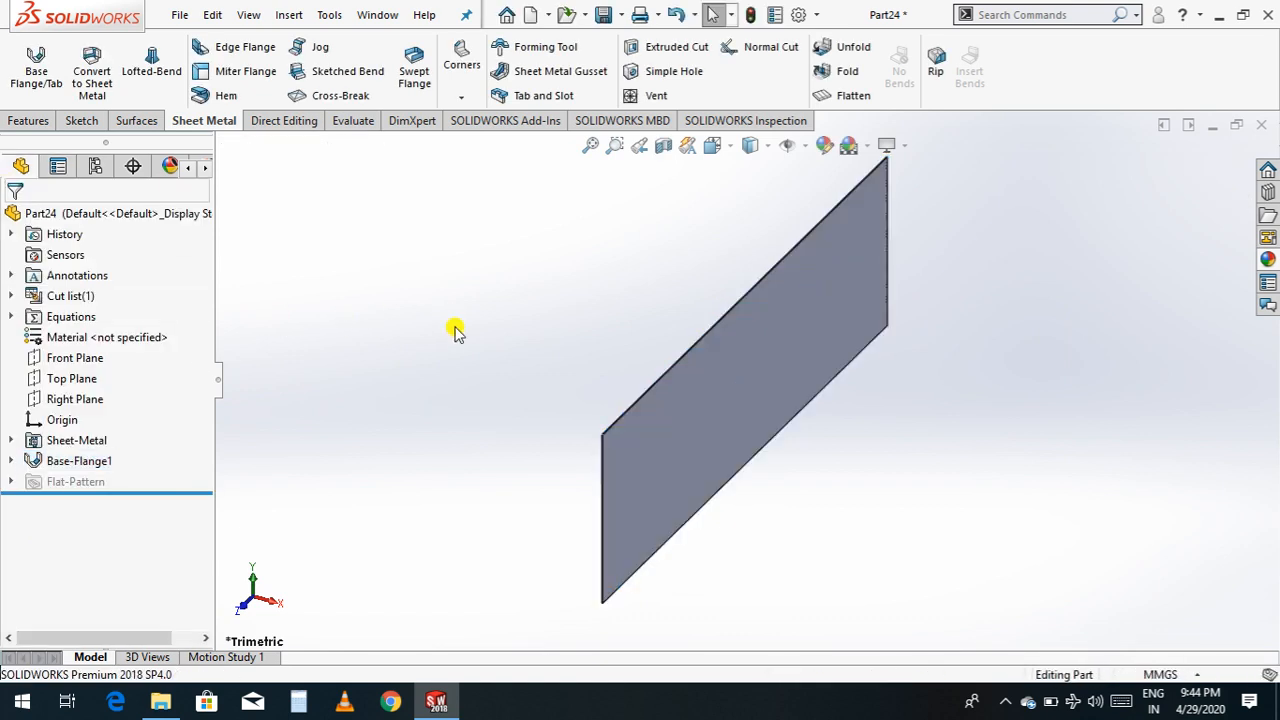
# Step: Start a hem and select all four outer edges of the rectangular base flange
pyautogui.click(224, 94)
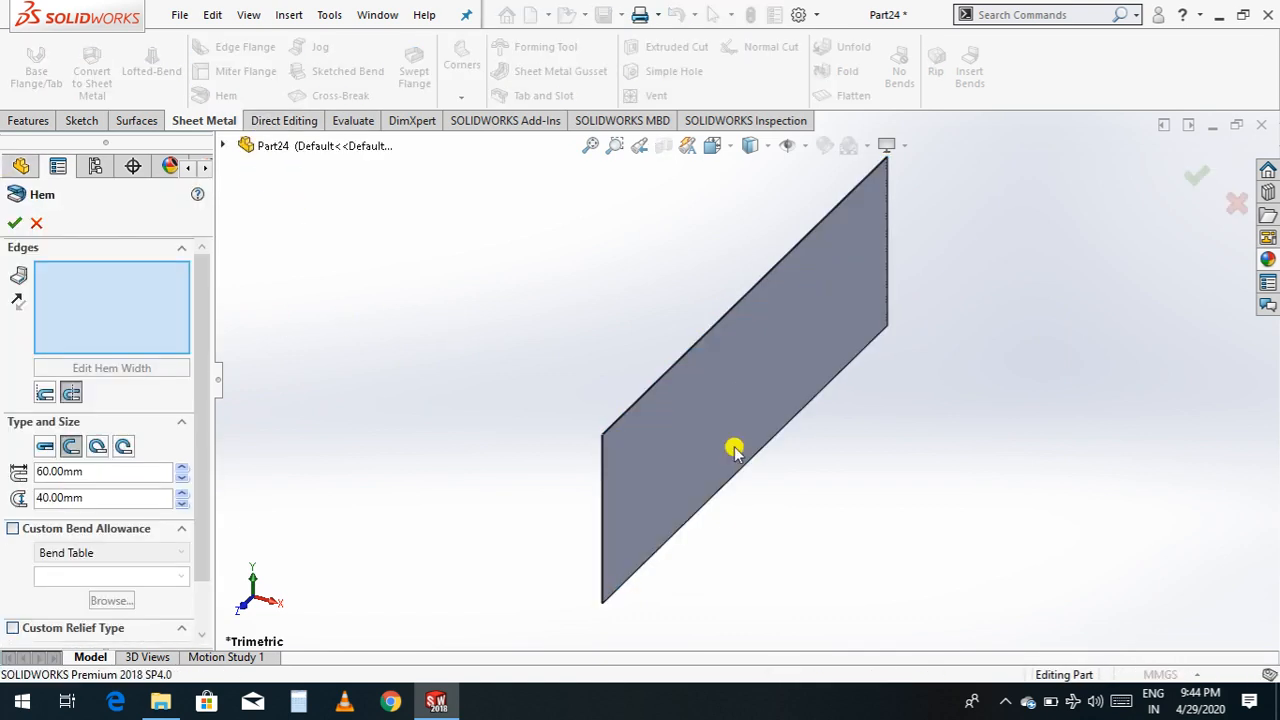
pyautogui.scroll(-2, 883, 280)
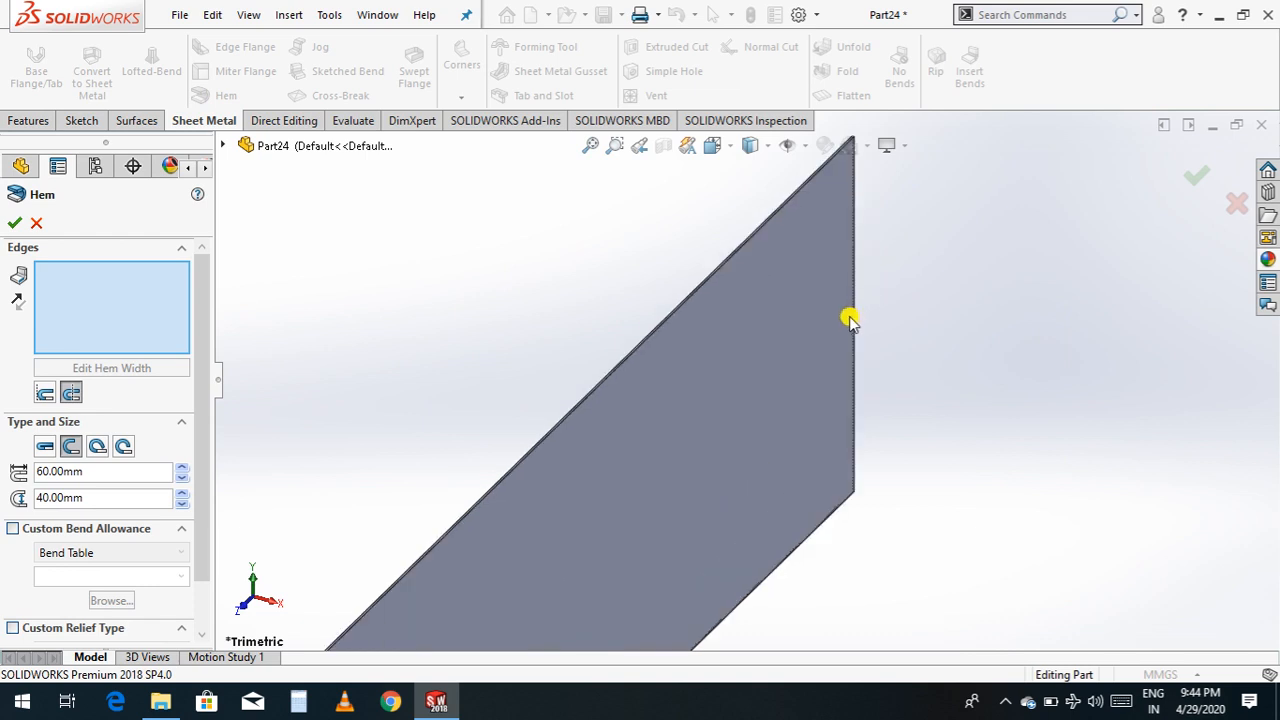
pyautogui.click(852, 320)
pyautogui.scroll(3, 880, 330)
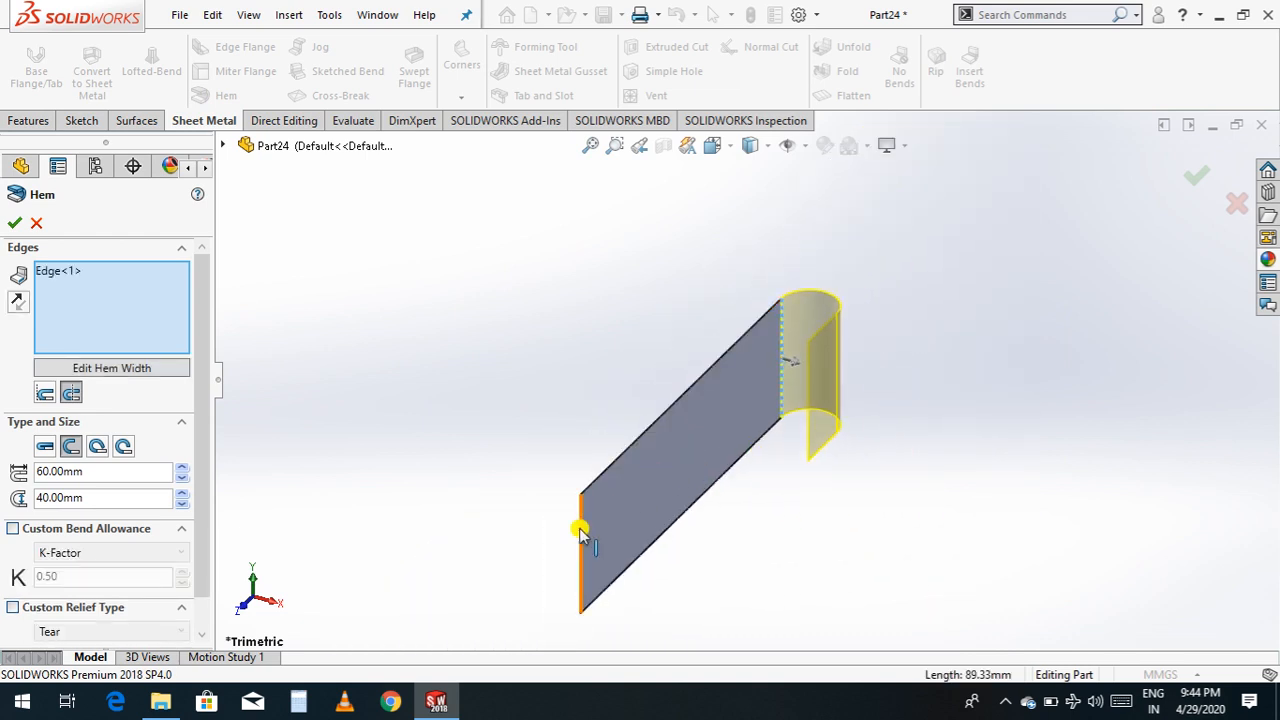
pyautogui.click(633, 442)
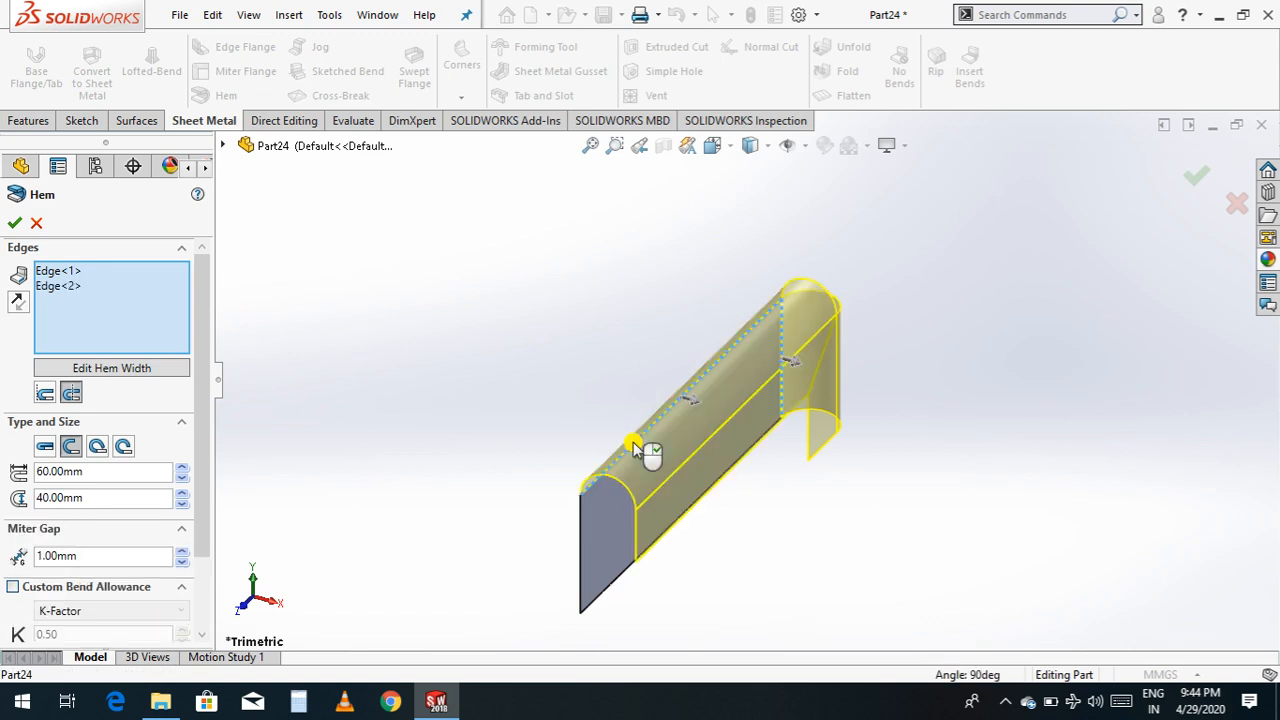
pyautogui.click(585, 537)
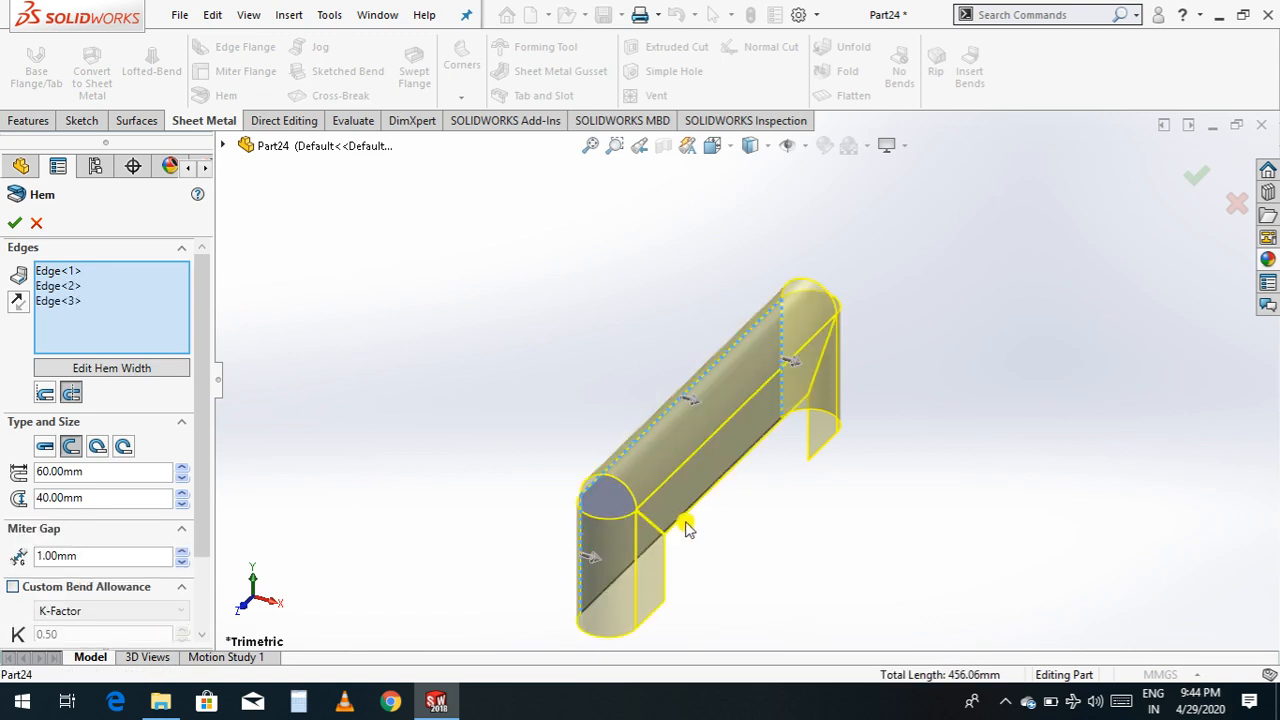
pyautogui.click(680, 522)
# Step: Try the material inside position for the four hems, and return to the bend outside position
pyautogui.rightClick(978, 412)
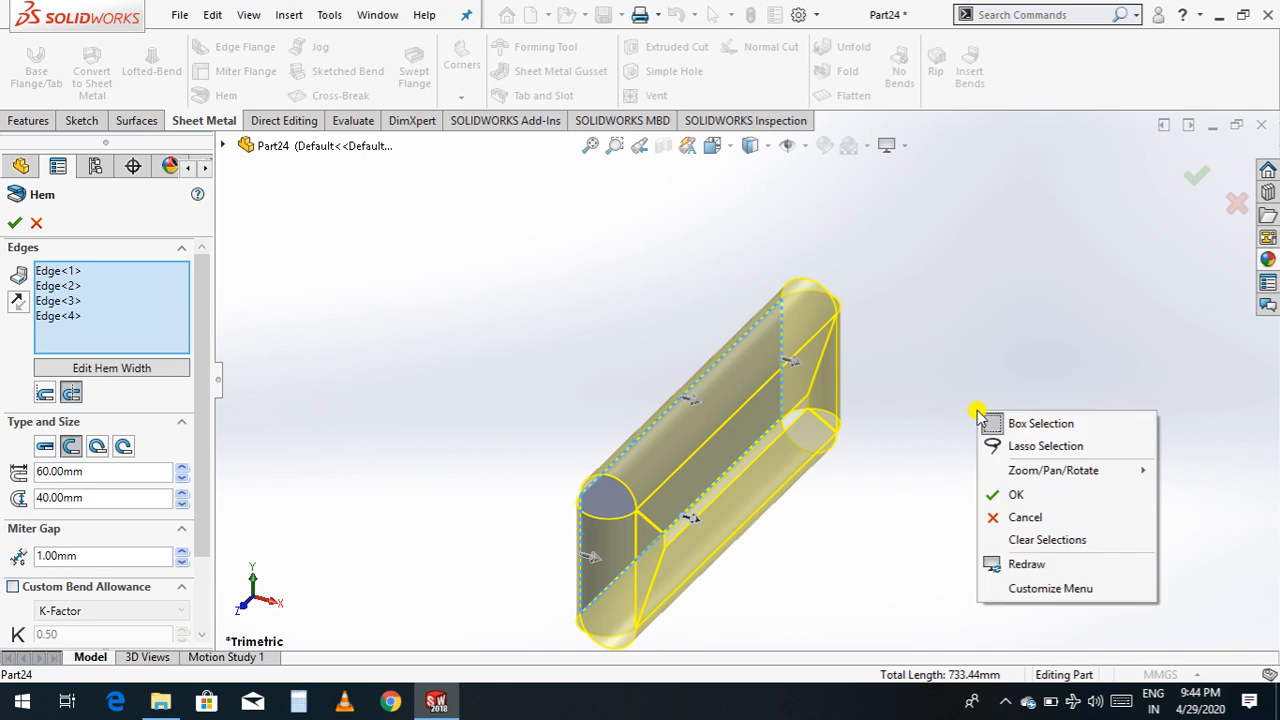
pyautogui.moveTo(1057, 470)
pyautogui.click(870, 557)
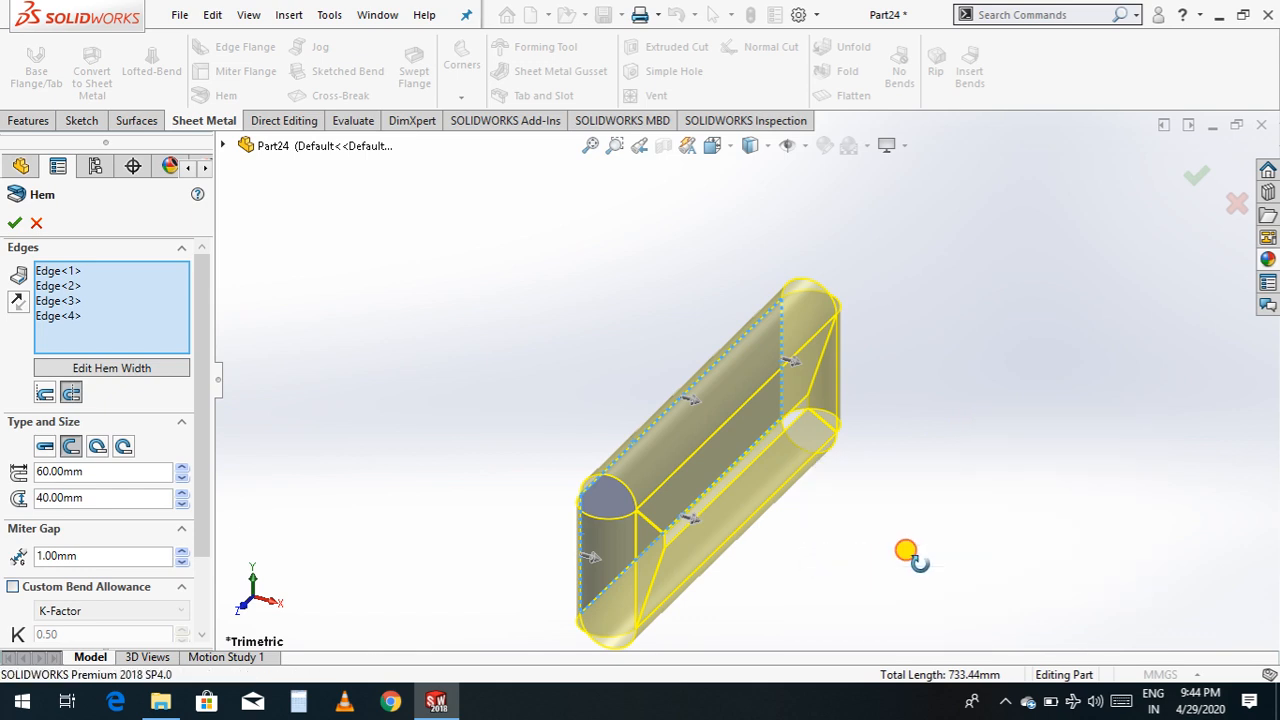
pyautogui.moveTo(909, 551); pyautogui.dragTo(851, 372)
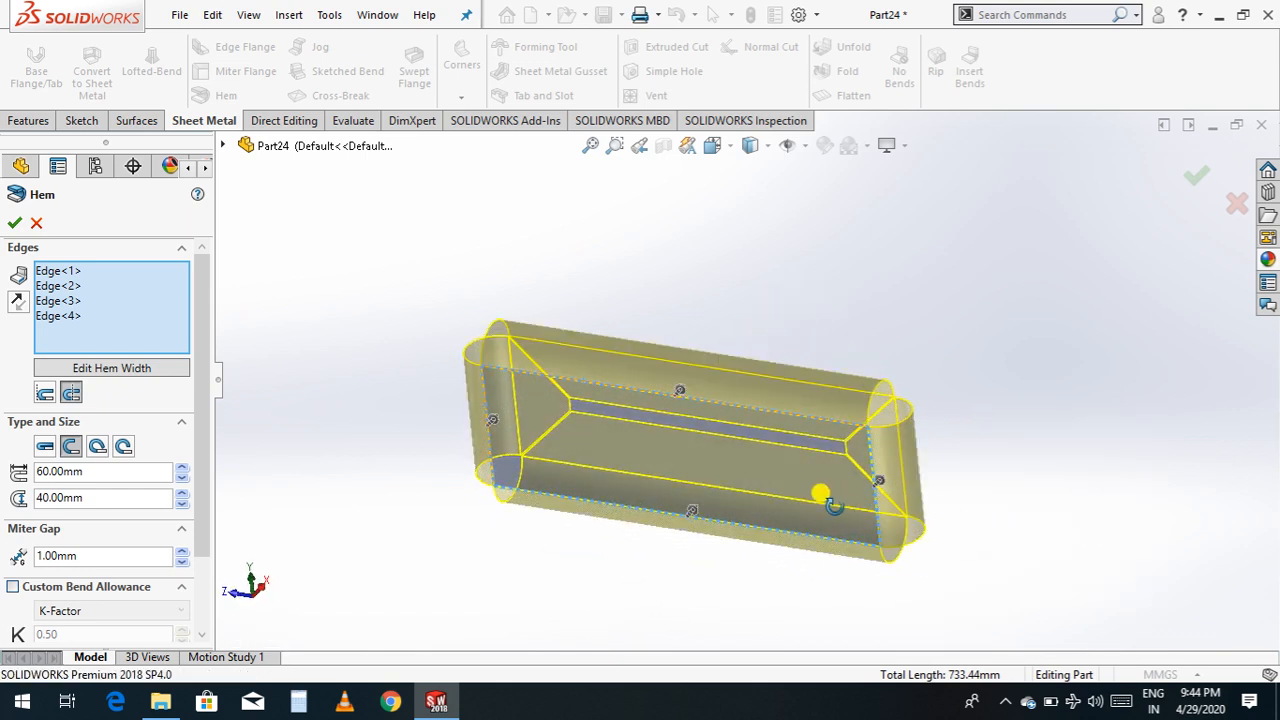
pyautogui.moveTo(823, 494); pyautogui.dragTo(775, 488)
pyautogui.scroll(-3, 772, 488)
pyautogui.scroll(4, 776, 489)
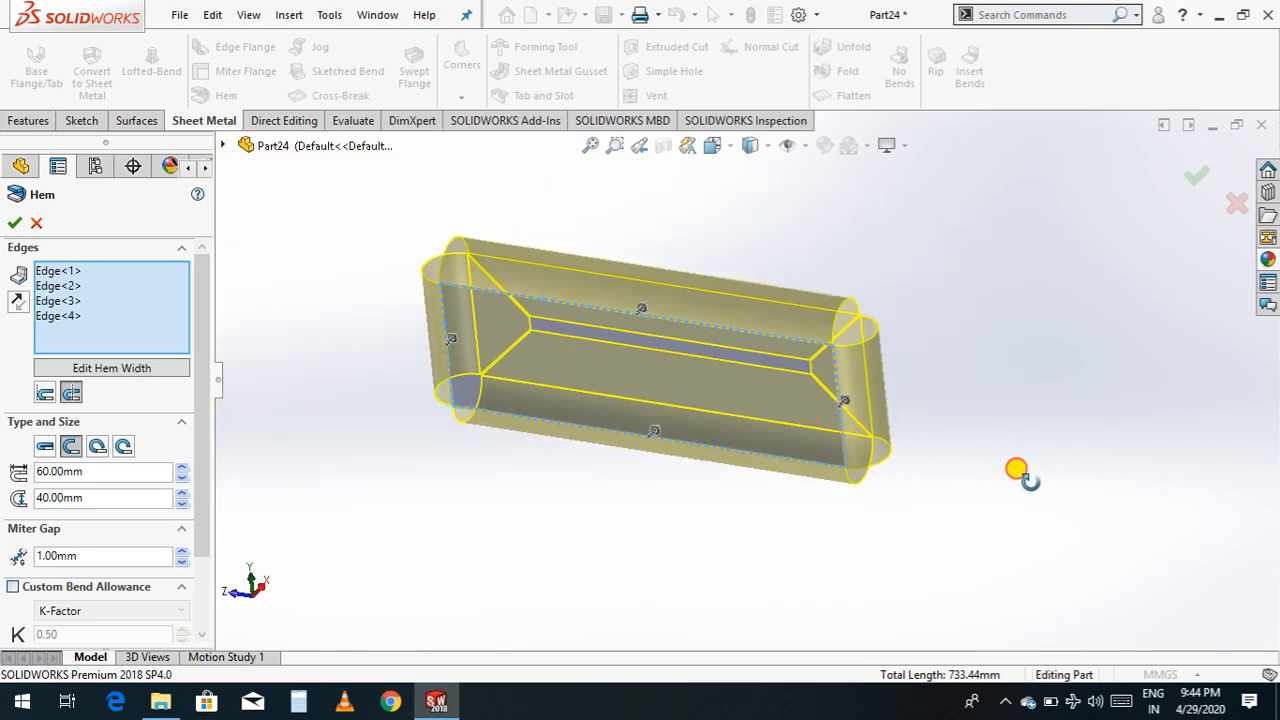
pyautogui.moveTo(1016, 468); pyautogui.dragTo(1051, 460)
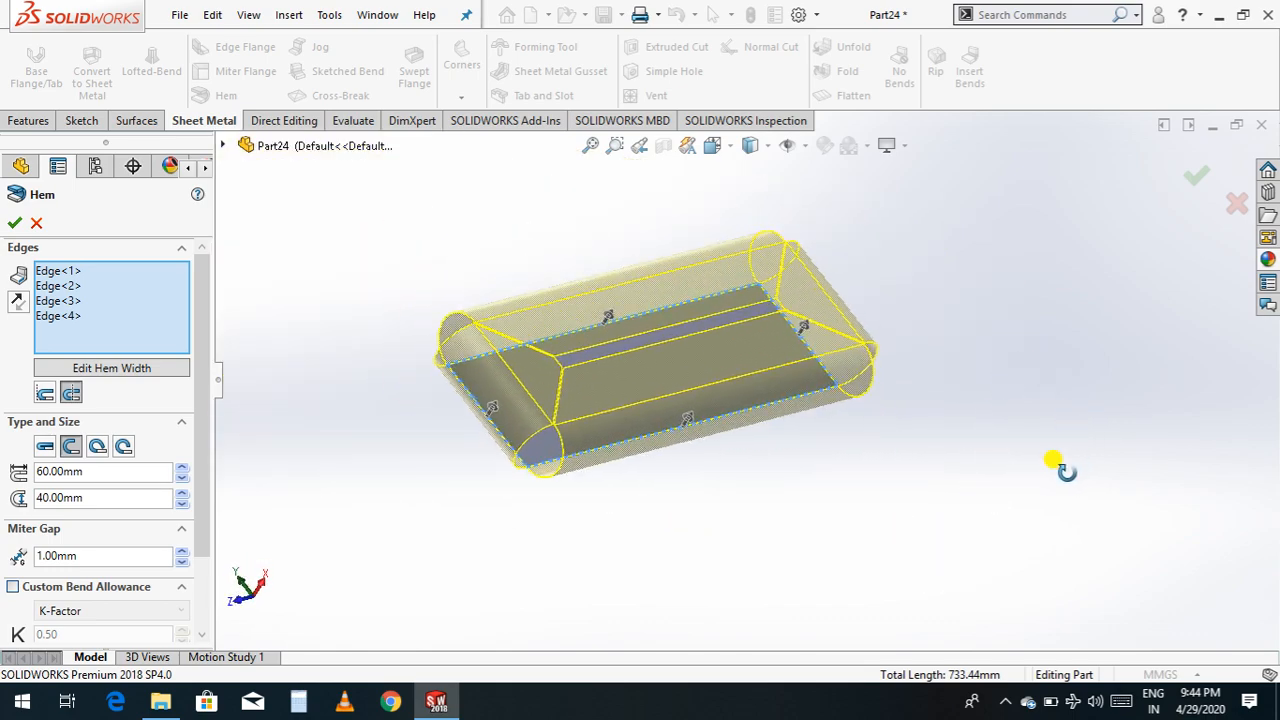
pyautogui.click(50, 396)
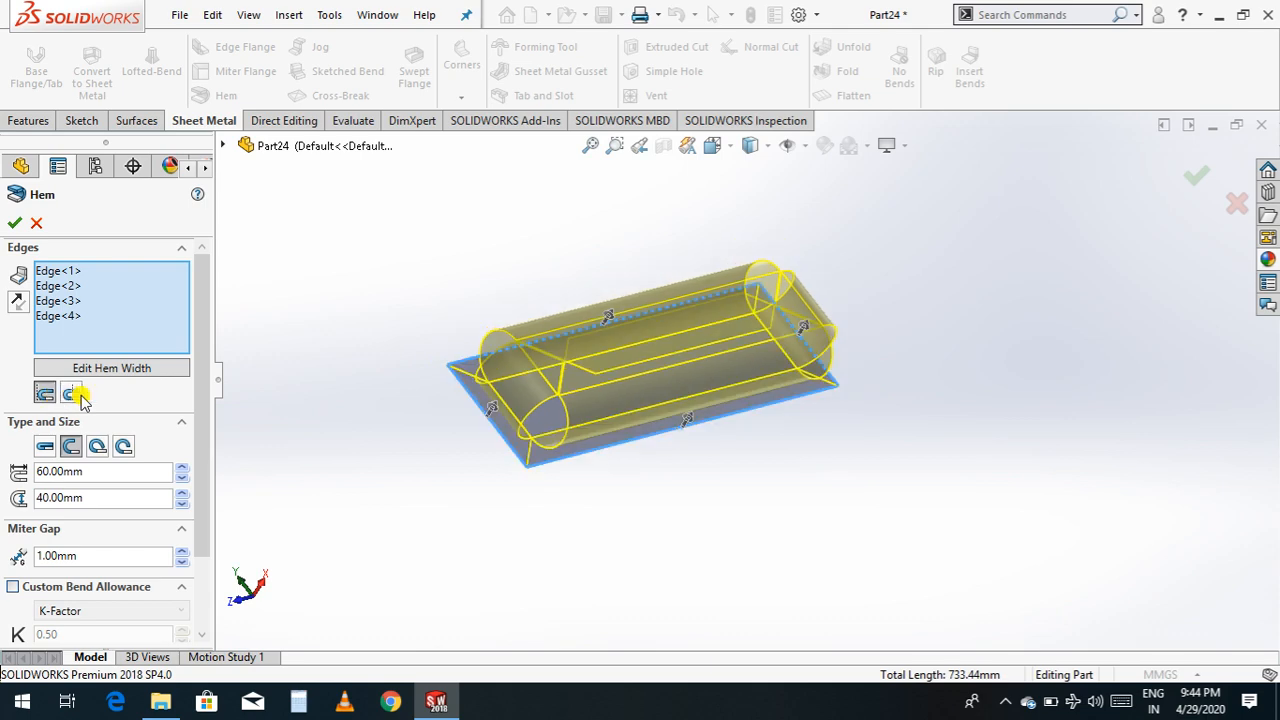
pyautogui.click(79, 396)
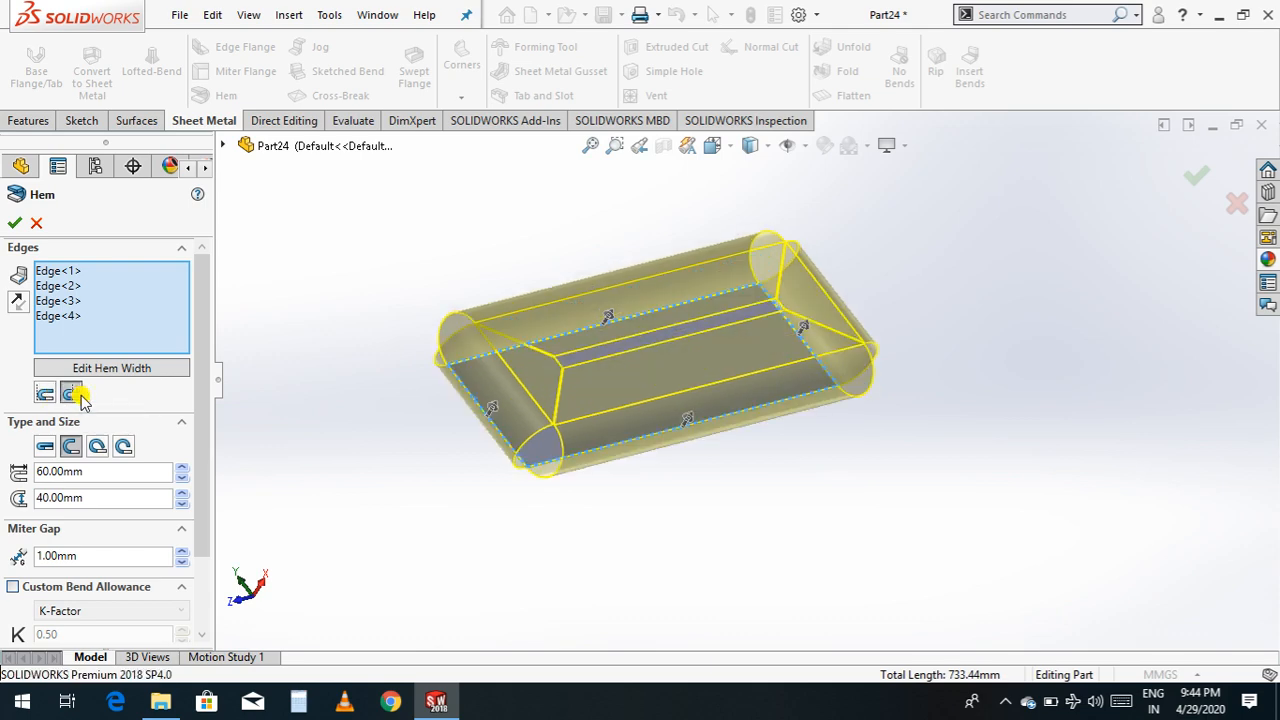
# Step: Try the closed, teardrop and rolled hem types on the four edges, and return to the open type
pyautogui.click(45, 449)
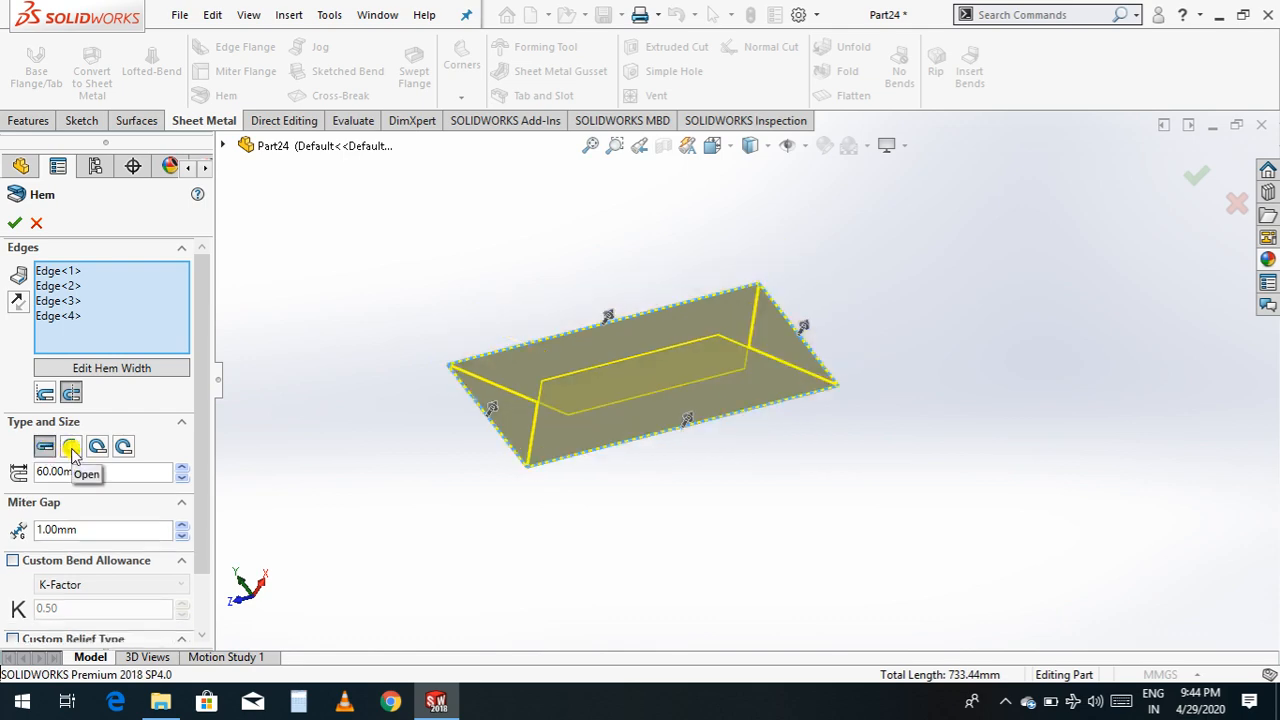
pyautogui.click(71, 449)
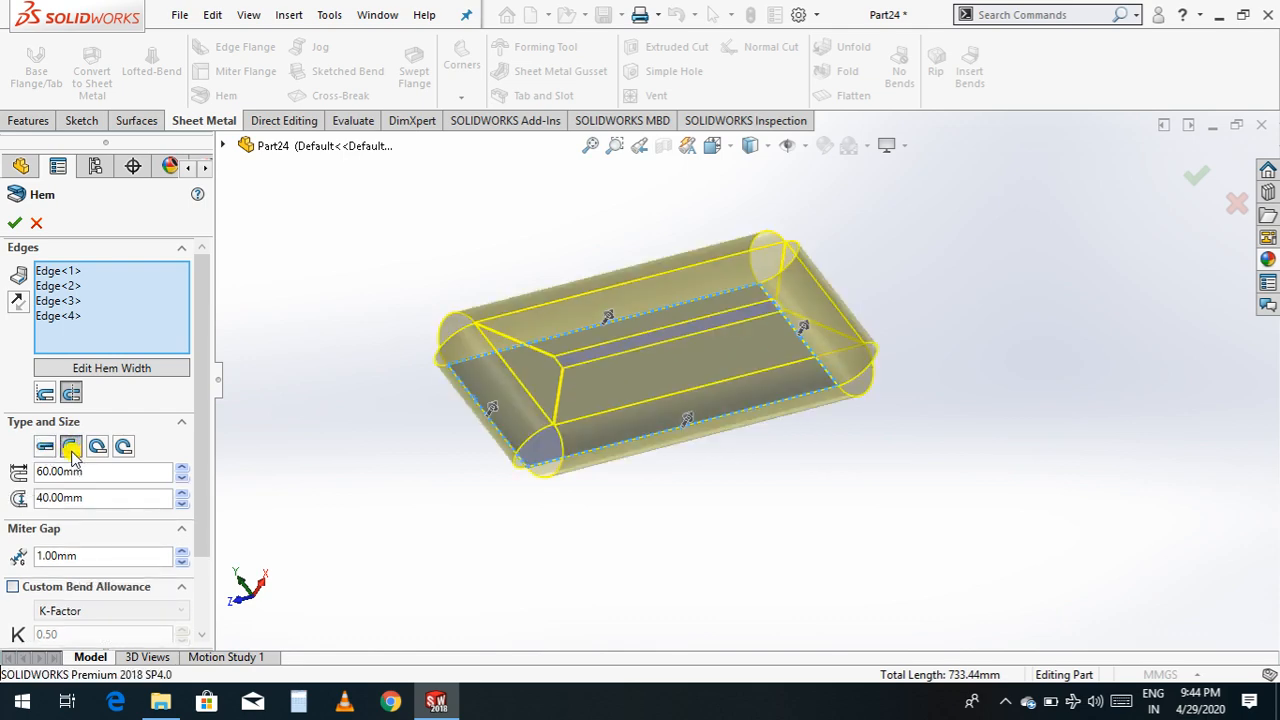
pyautogui.click(96, 447)
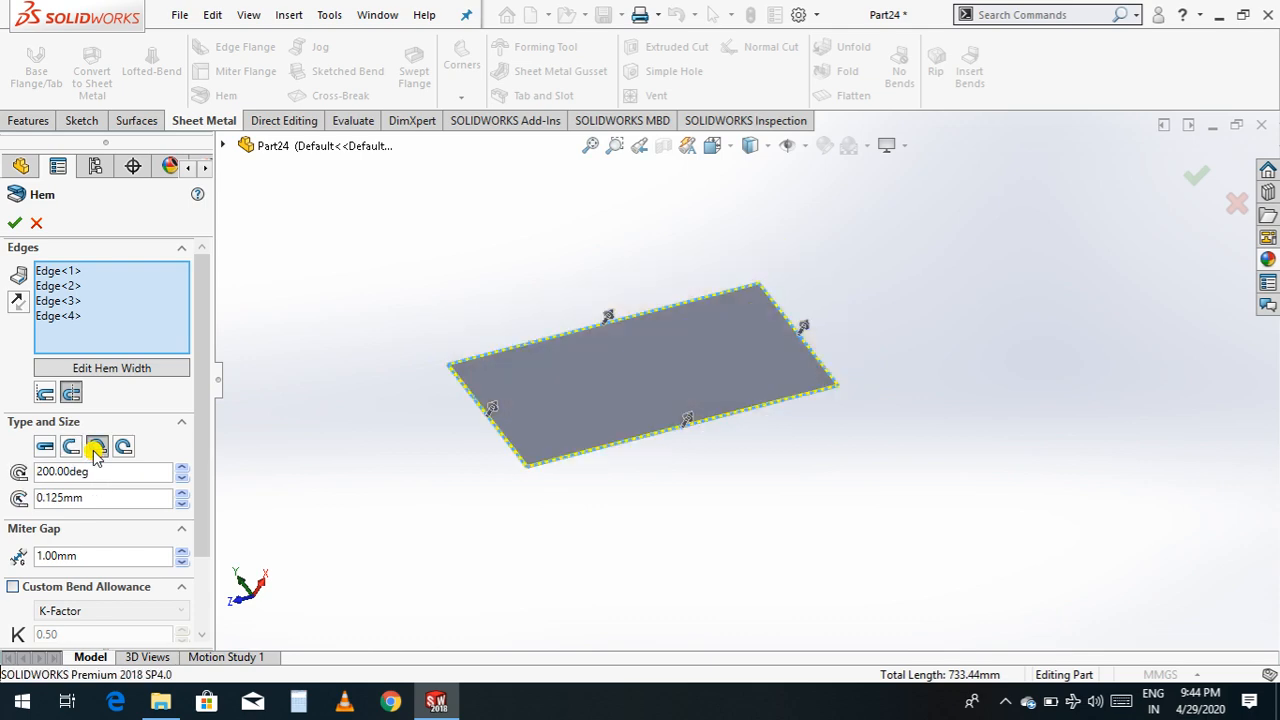
pyautogui.click(123, 447)
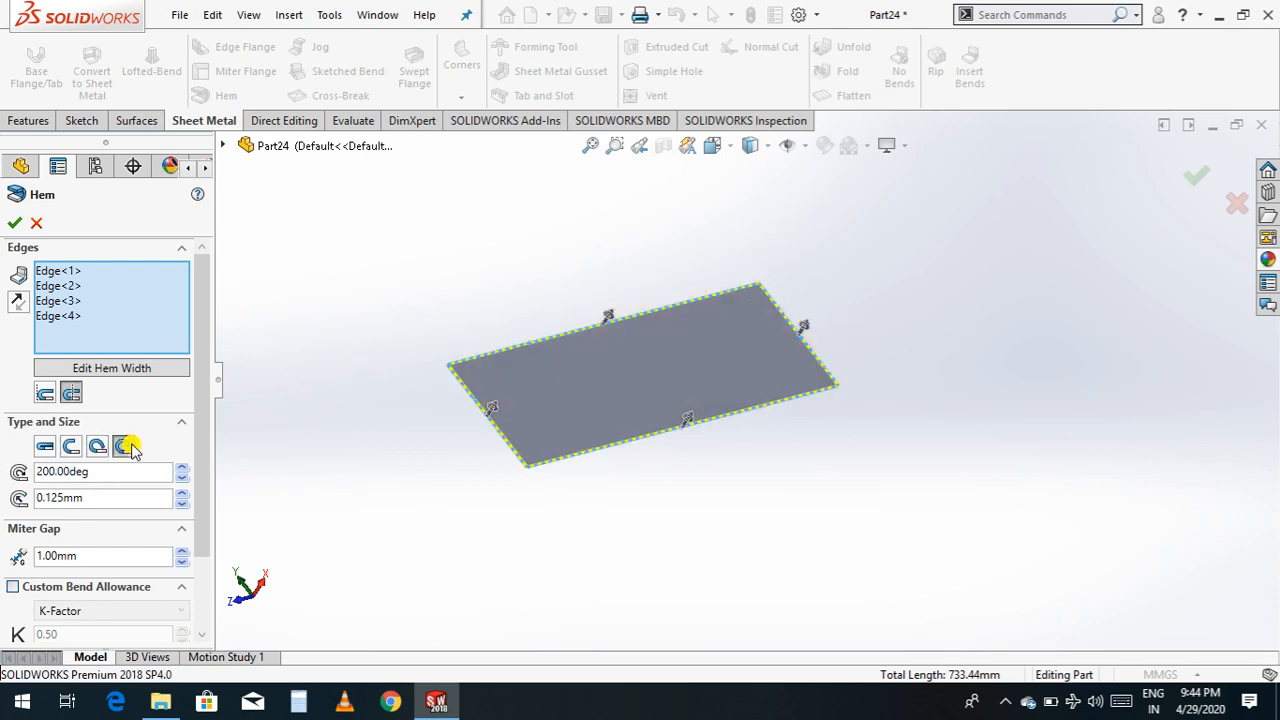
pyautogui.click(71, 447)
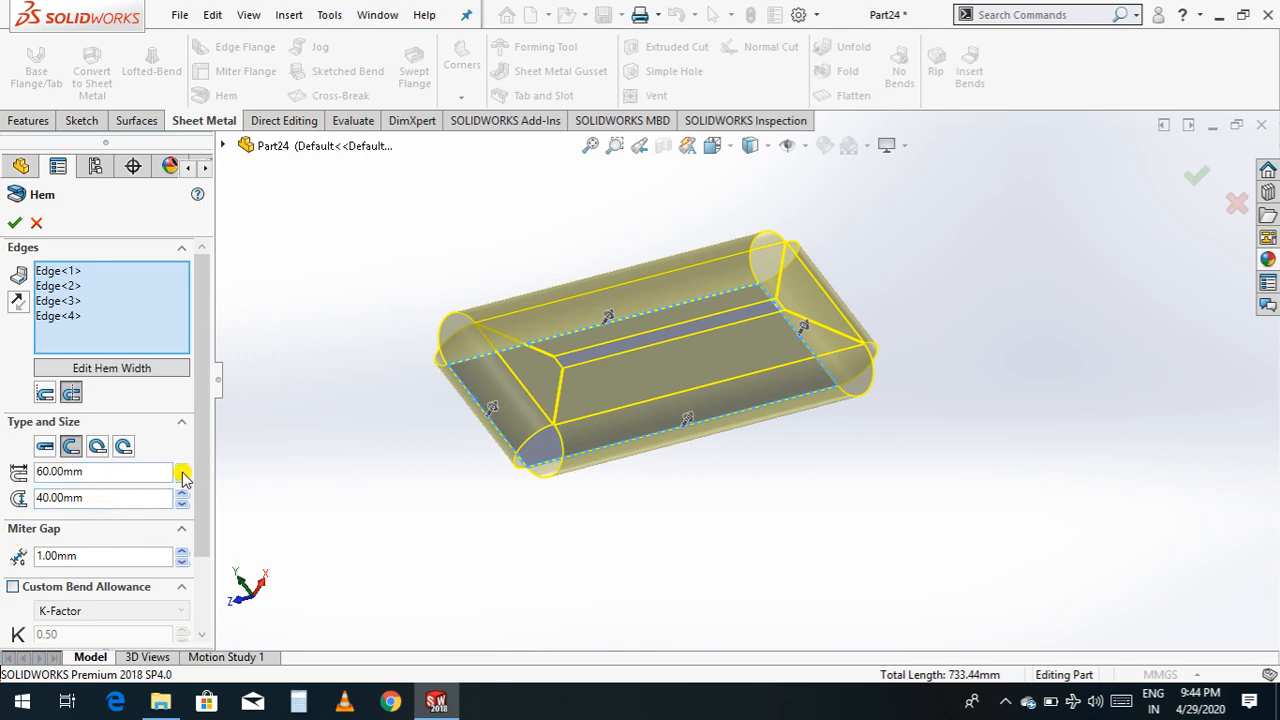
# Step: Try hem lengths of 100, 50 and 20 mm, and set the open hem's length to 80 mm
pyautogui.click(182, 469)
pyautogui.doubleClick(182, 470)
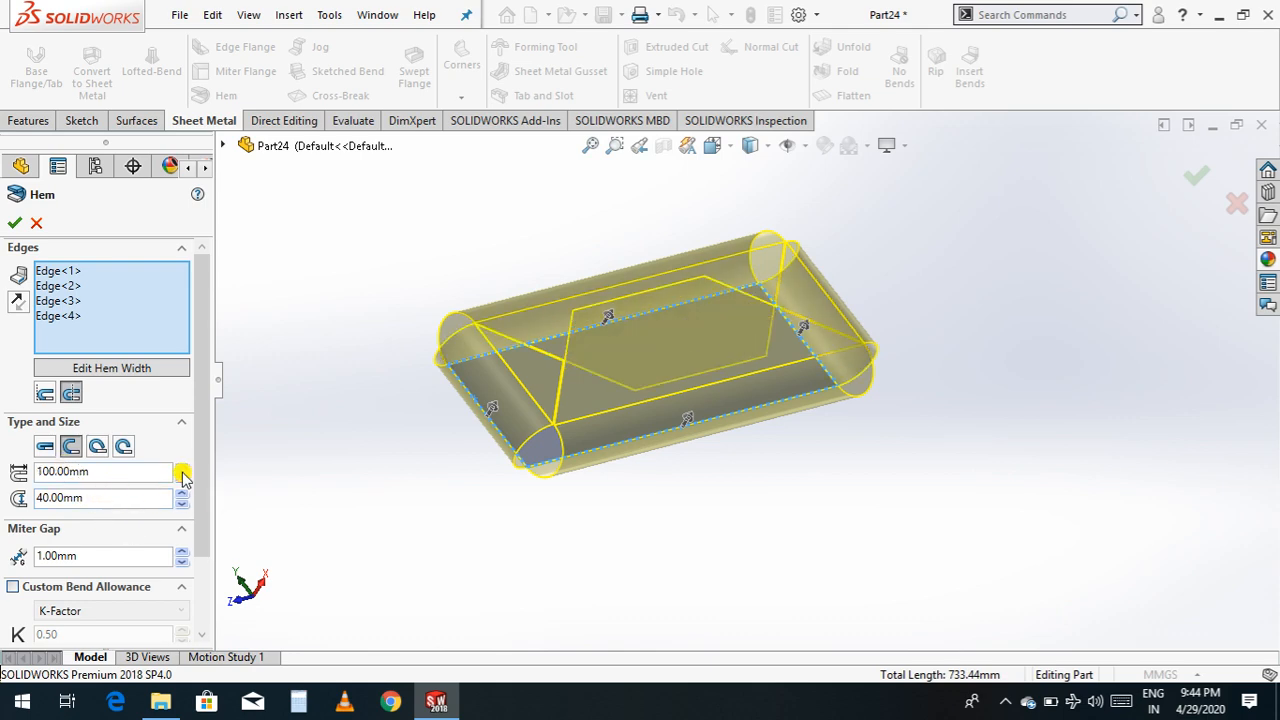
pyautogui.click(182, 478)
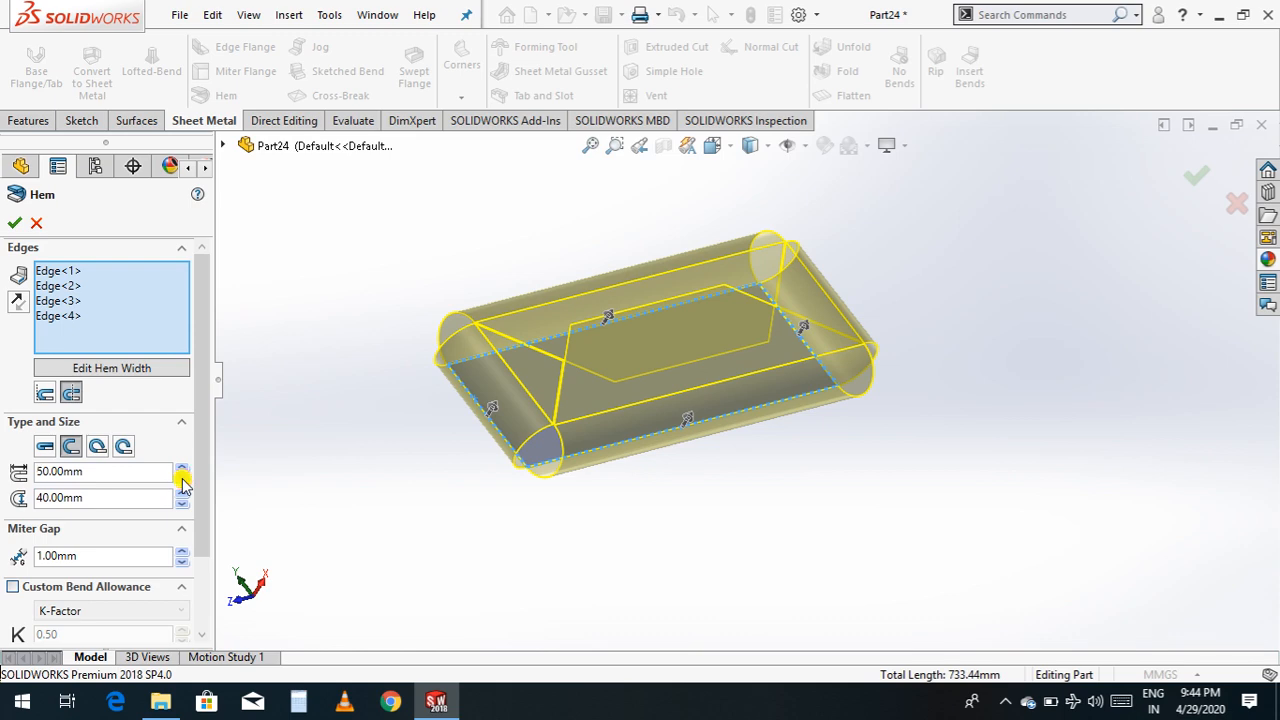
pyautogui.click(182, 478)
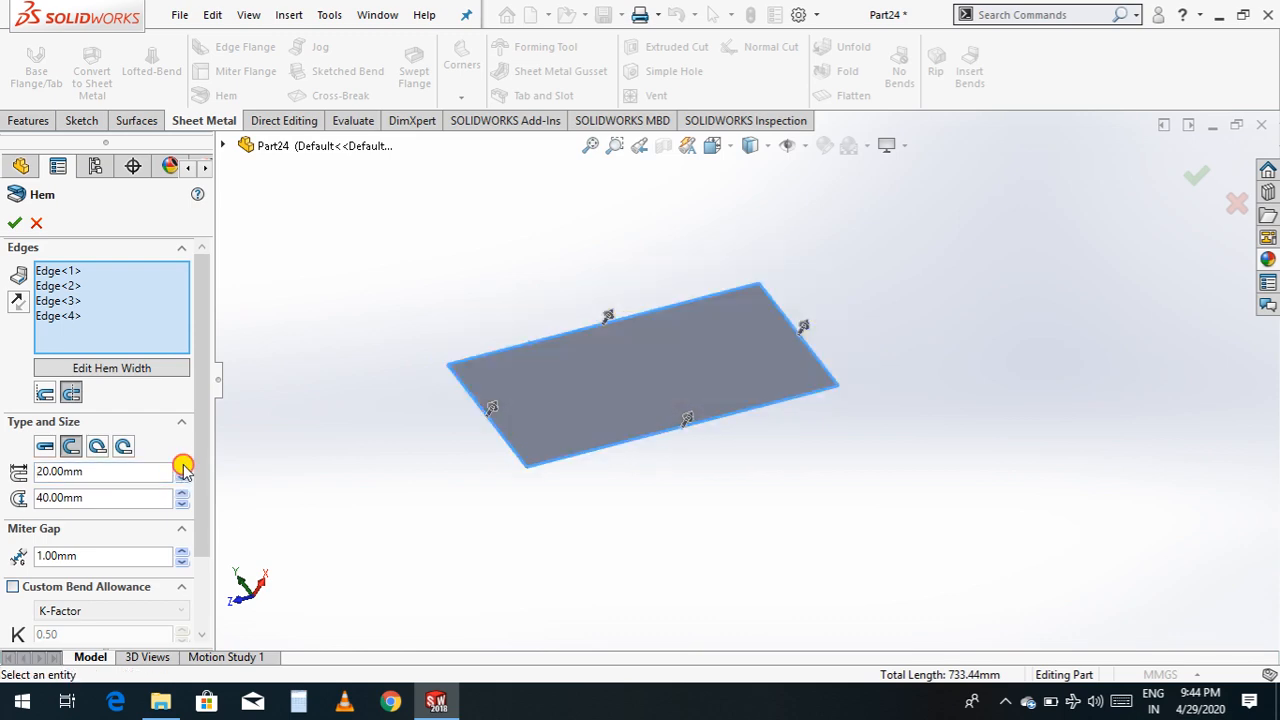
pyautogui.click(183, 466)
pyautogui.click(183, 466)
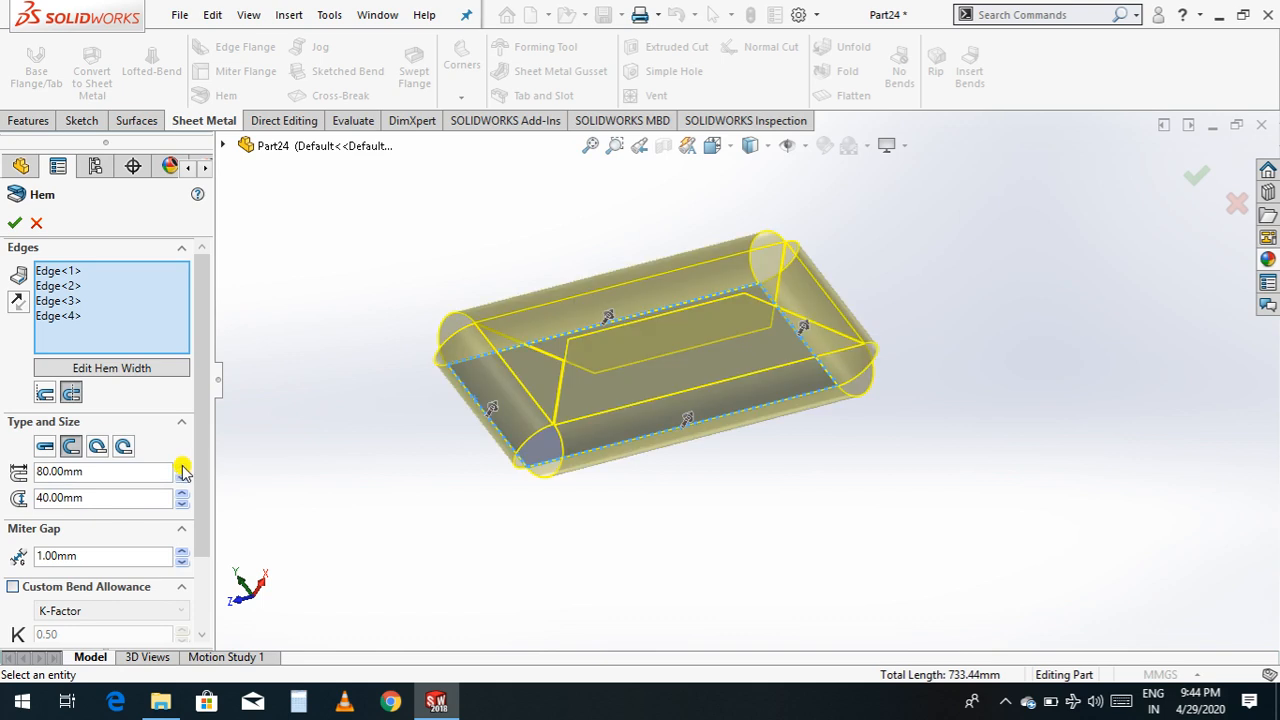
# Step: Try gap distances of 30, 20, 70 and 100 mm, and set the open hem's gap distance to 140 mm
pyautogui.click(182, 503)
pyautogui.click(182, 503)
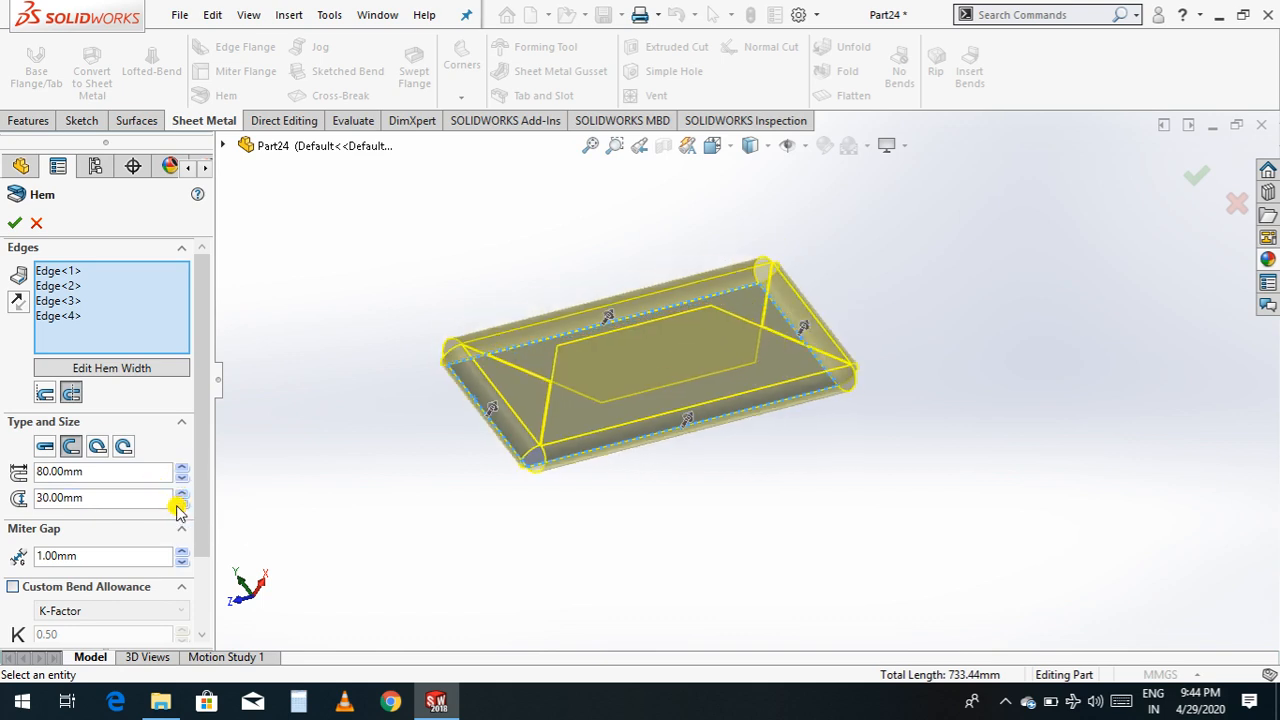
pyautogui.click(182, 503)
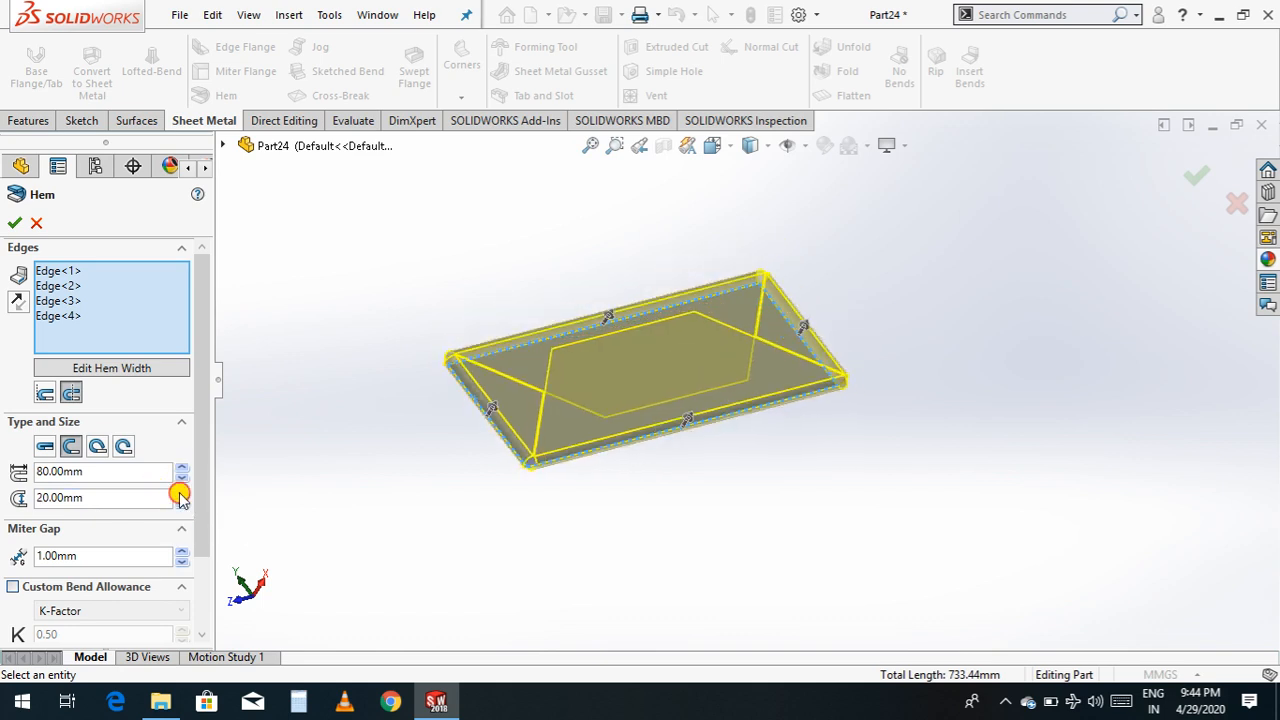
pyautogui.click(182, 493)
pyautogui.click(182, 493)
pyautogui.click(182, 493)
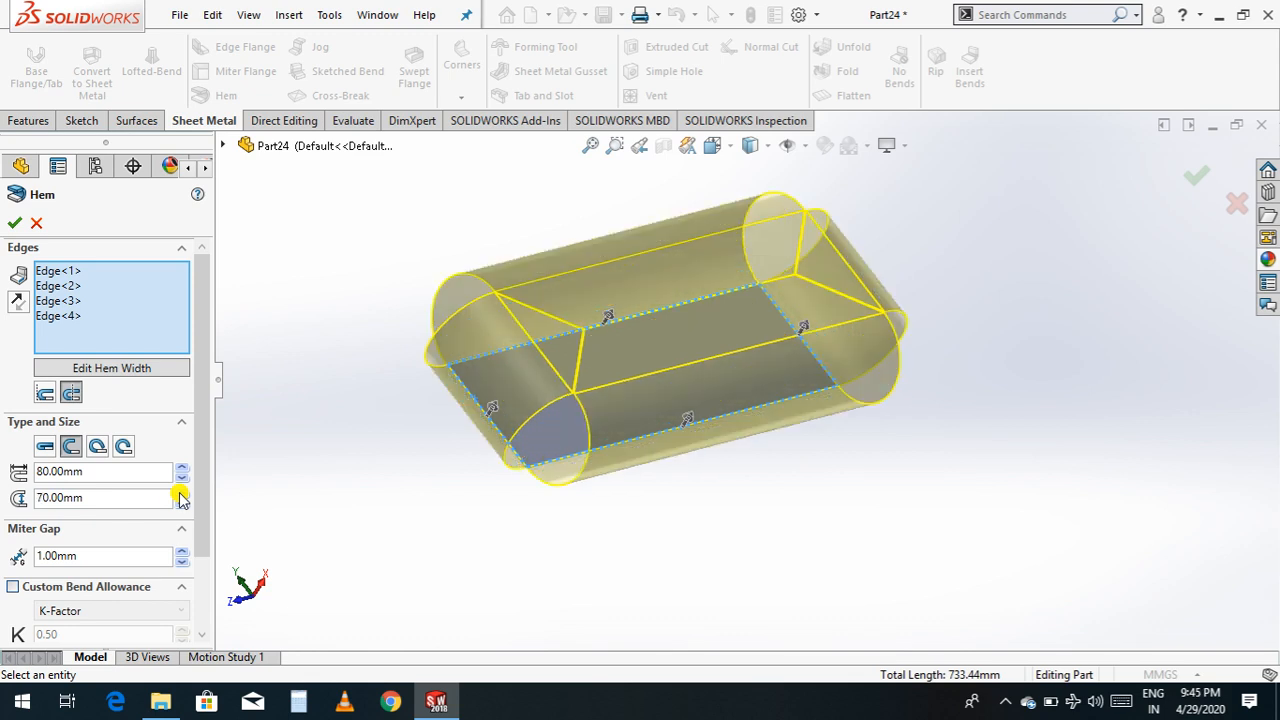
pyautogui.click(182, 493)
pyautogui.click(182, 493)
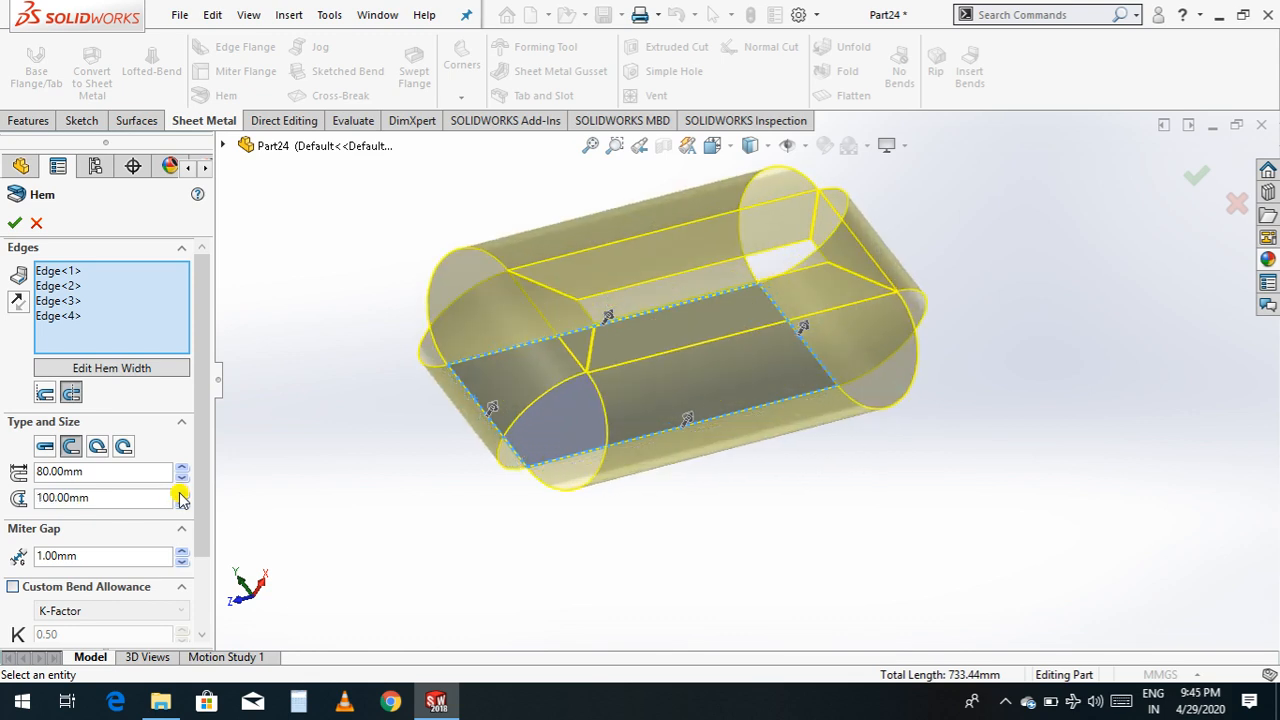
pyautogui.click(182, 493)
pyautogui.click(182, 493)
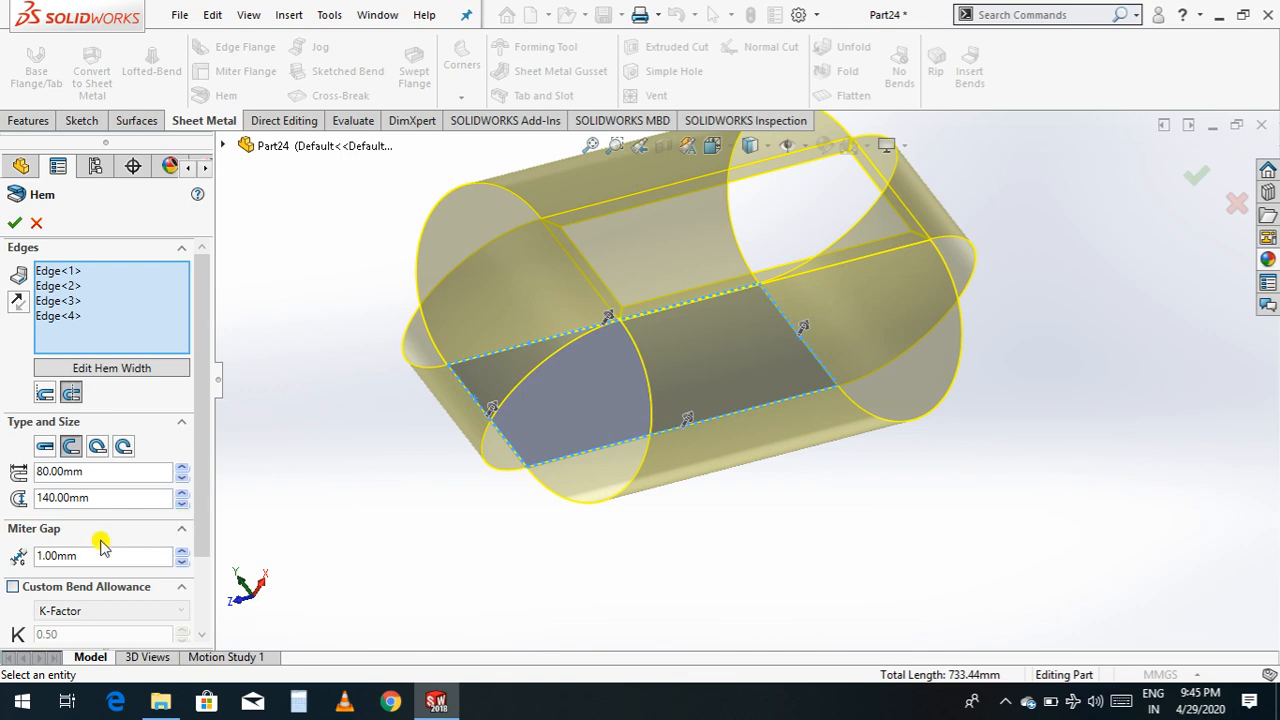
# Step: Try miter gaps of 21, 71 and 51 mm, then set the miter gap to 41 mm and complete the four open hems
pyautogui.click(183, 550)
pyautogui.click(183, 550)
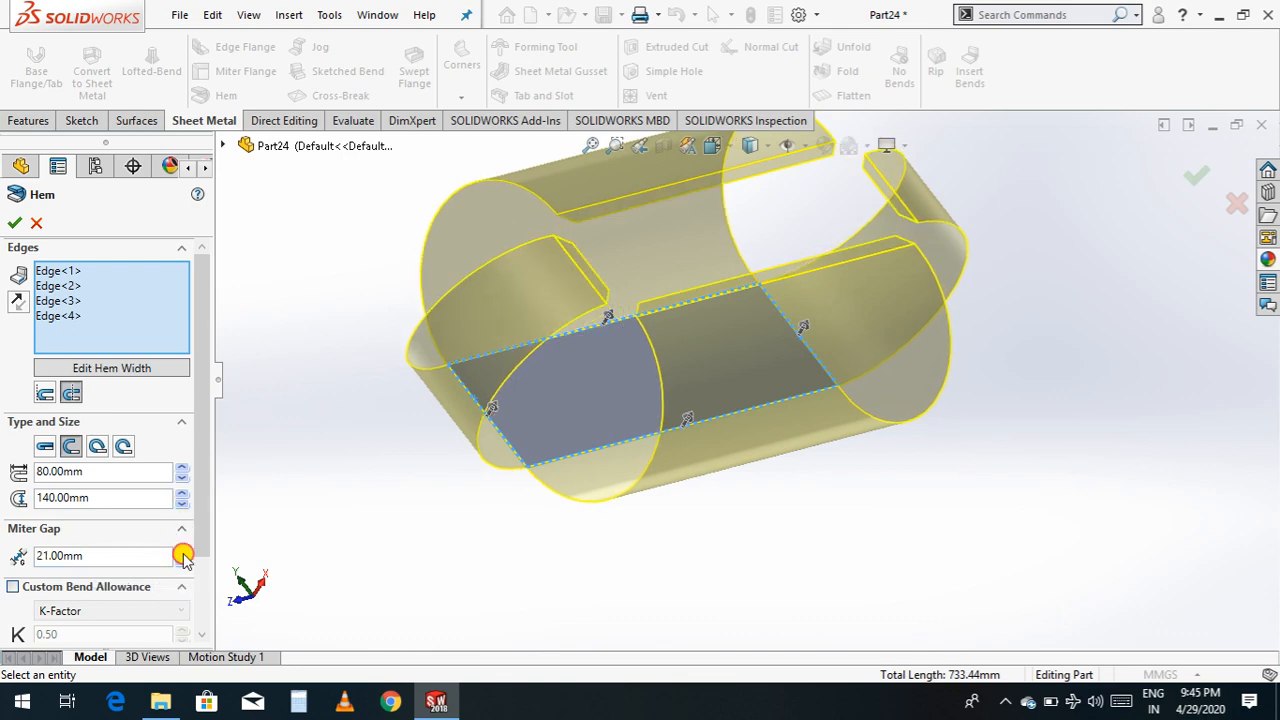
pyautogui.click(183, 550)
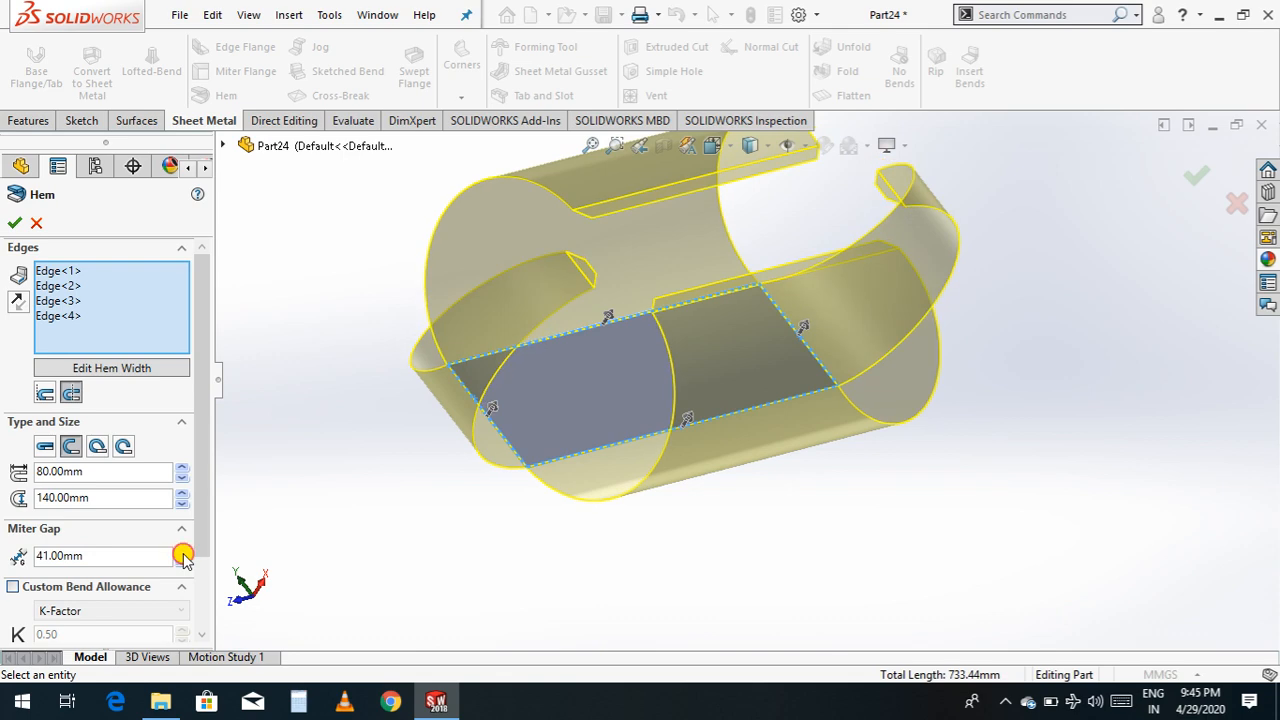
pyautogui.click(183, 551)
pyautogui.click(183, 551)
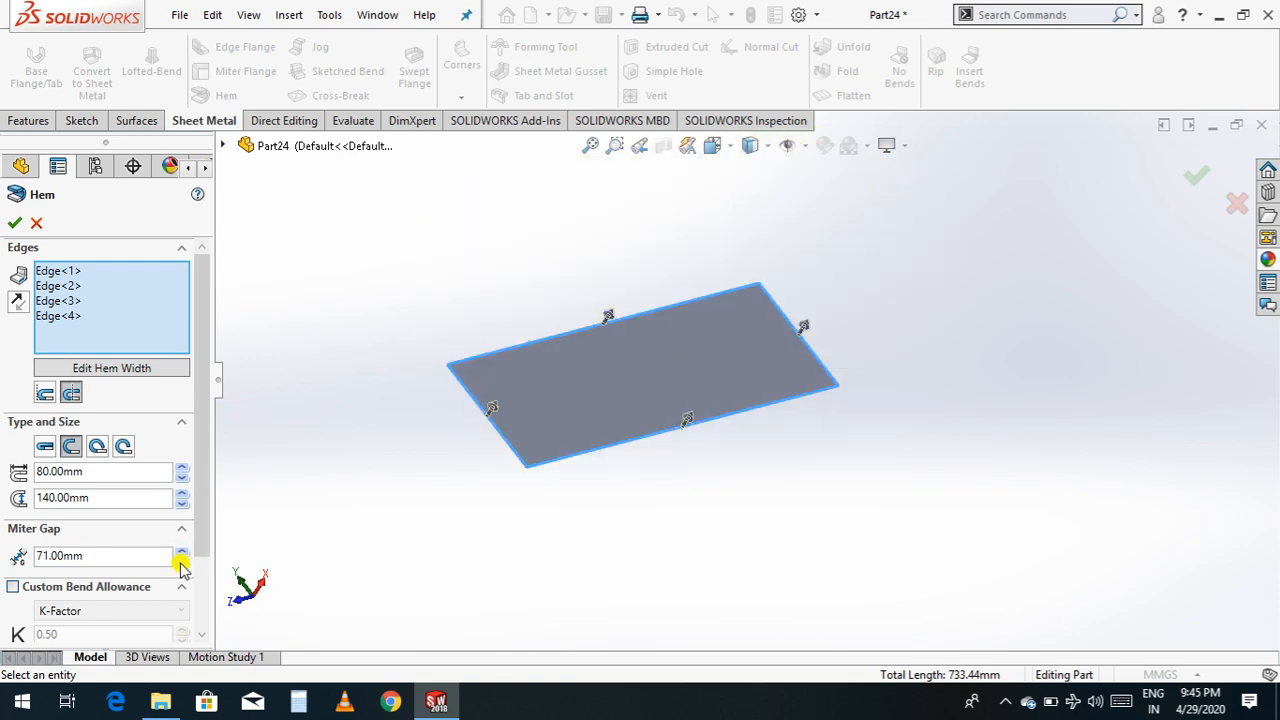
pyautogui.click(182, 560)
pyautogui.click(182, 562)
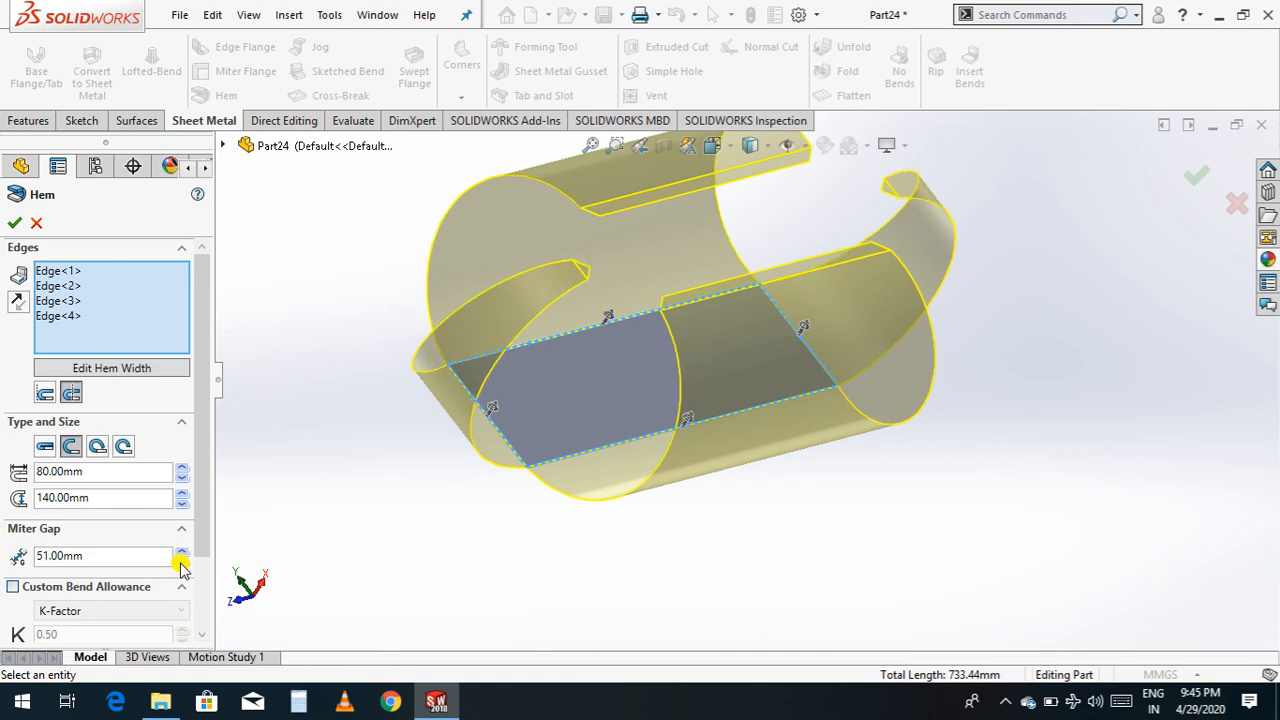
pyautogui.click(182, 562)
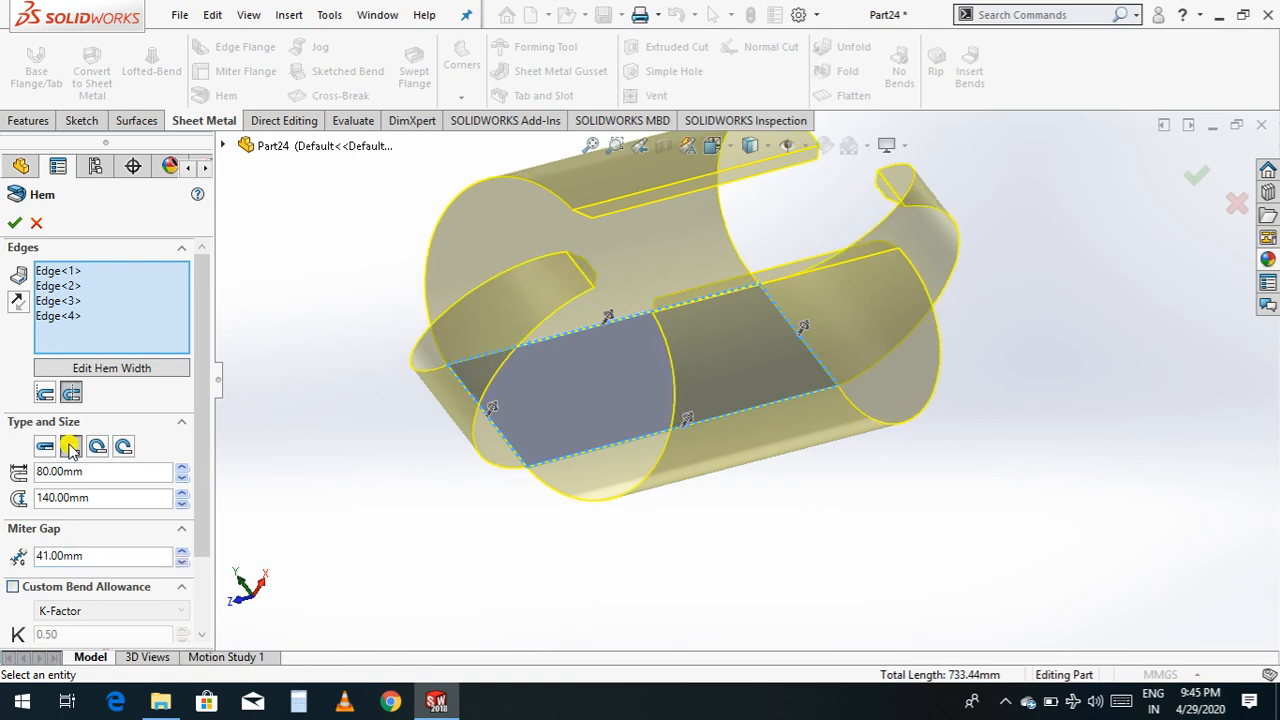
pyautogui.click(14, 220)
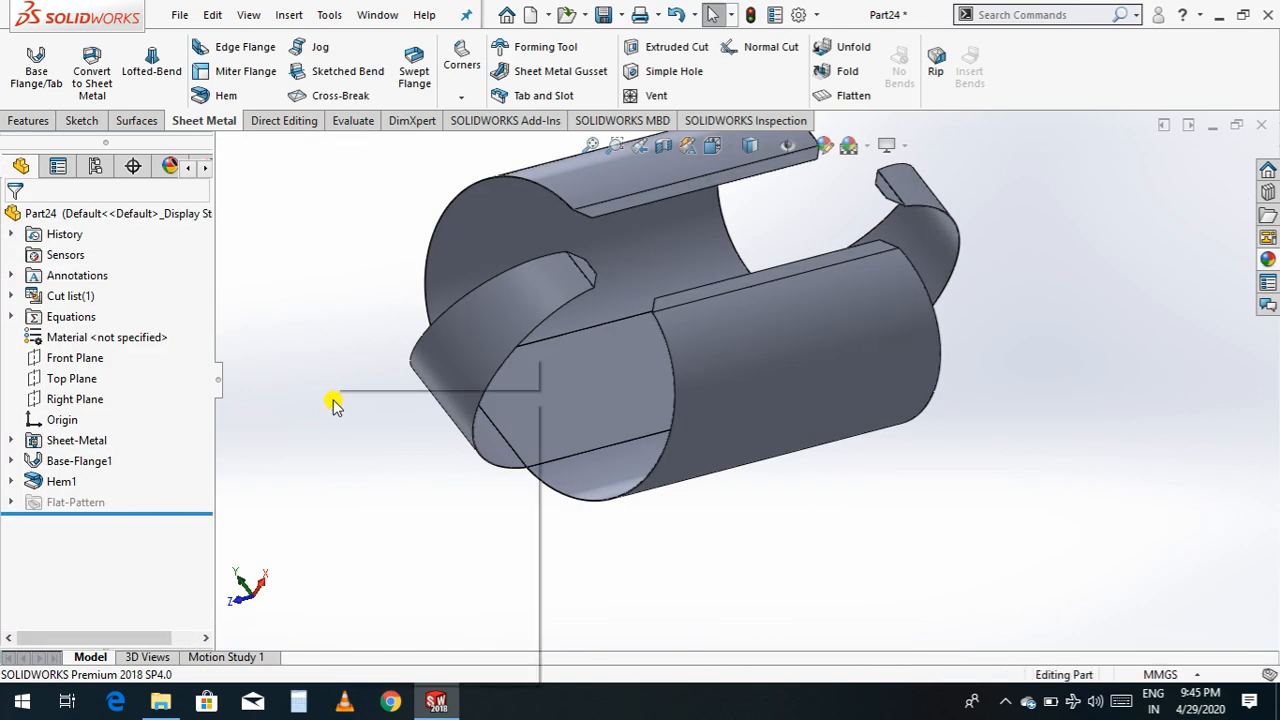
# Step: Examine the finished open hems and their mitered corners from several sides of the part
pyautogui.click(389, 474)
pyautogui.moveTo(391, 491); pyautogui.dragTo(660, 477)
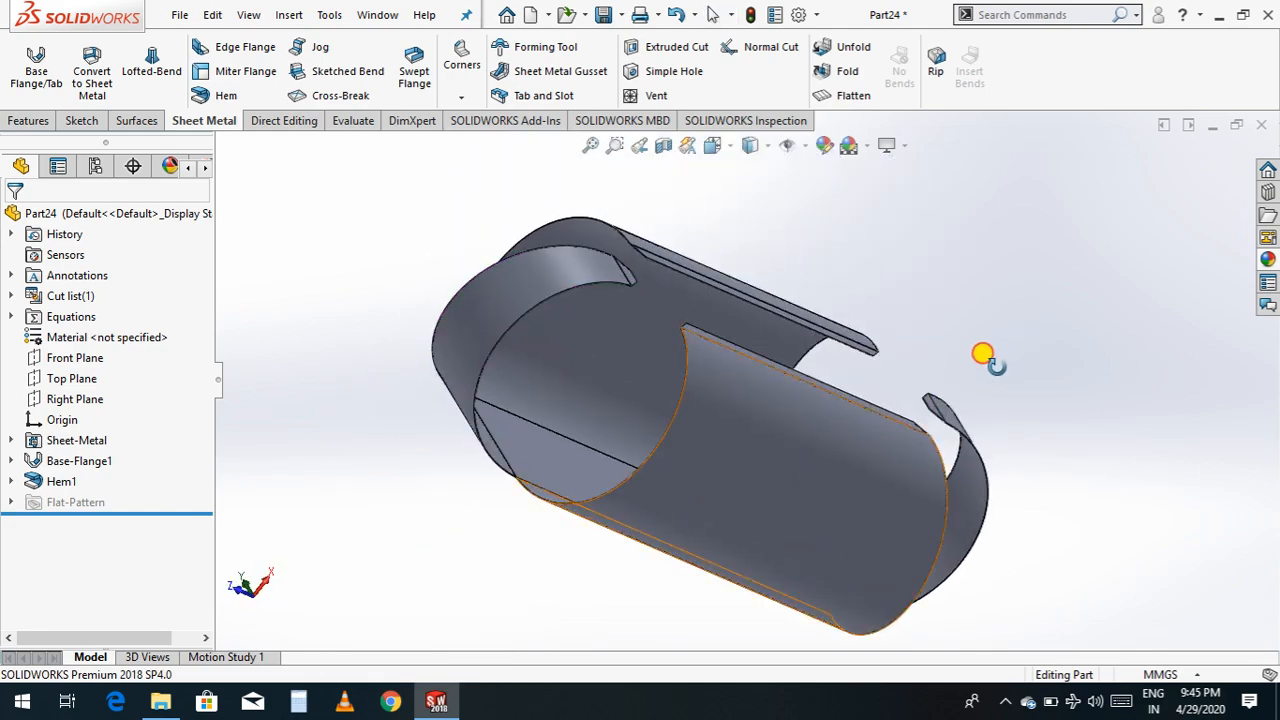
pyautogui.moveTo(983, 355); pyautogui.dragTo(903, 404)
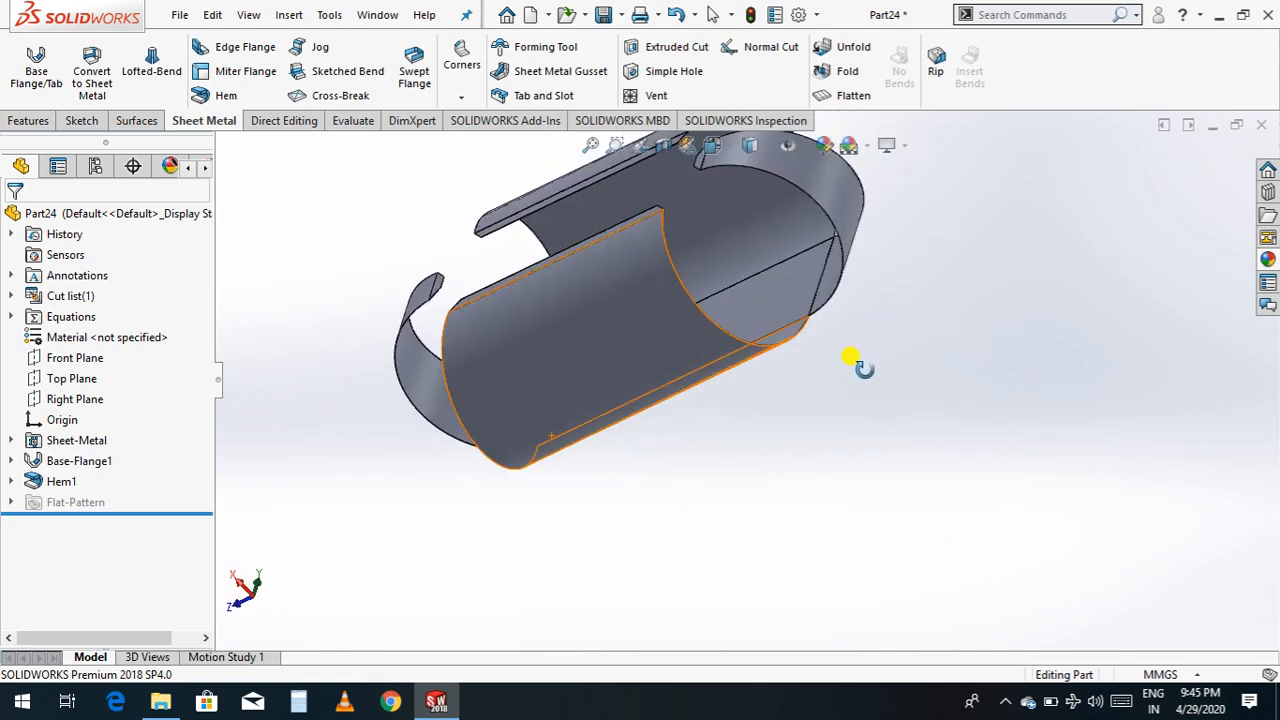
pyautogui.scroll(3, 851, 357)
pyautogui.moveTo(909, 311); pyautogui.dragTo(874, 363, button='middle')
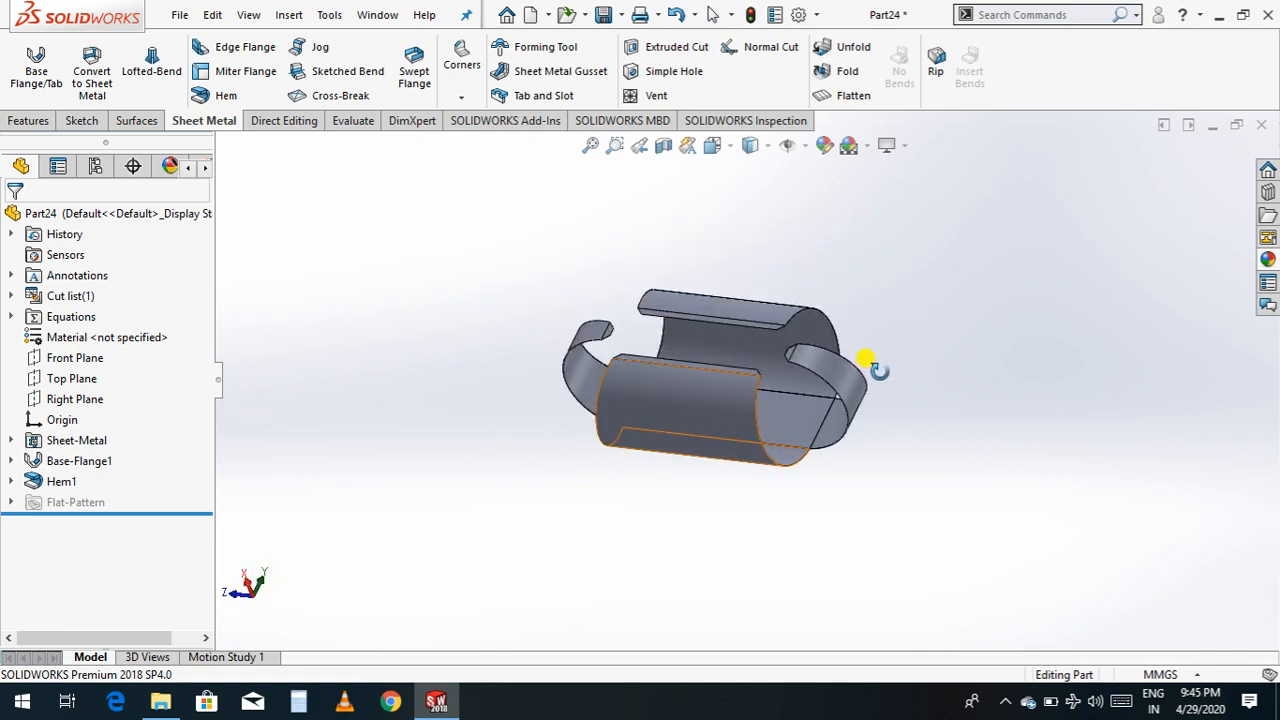